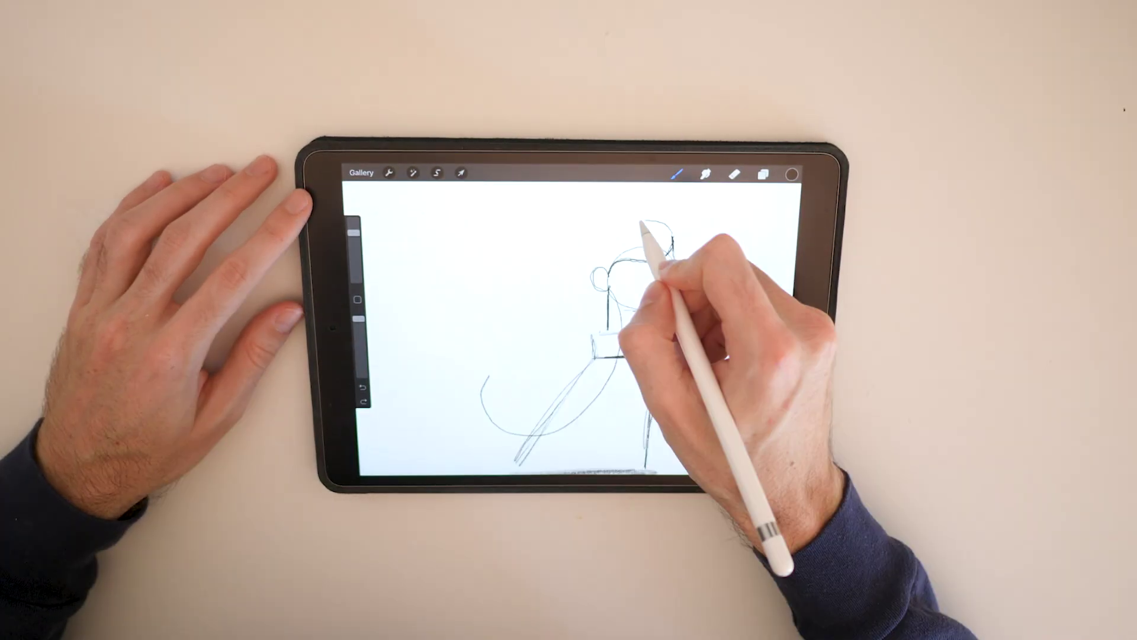
Sketch the woman's long hair outline and body with pencil strokes on the Procreate canvas
{"action": "mouse_move", "coordinate": [645, 228]}
{"action": "left_mouse_down"}
{"action": "mouse_move", "coordinate": [602, 233]}
{"action": "mouse_move", "coordinate": [546, 265]}
{"action": "left_mouse_up"}
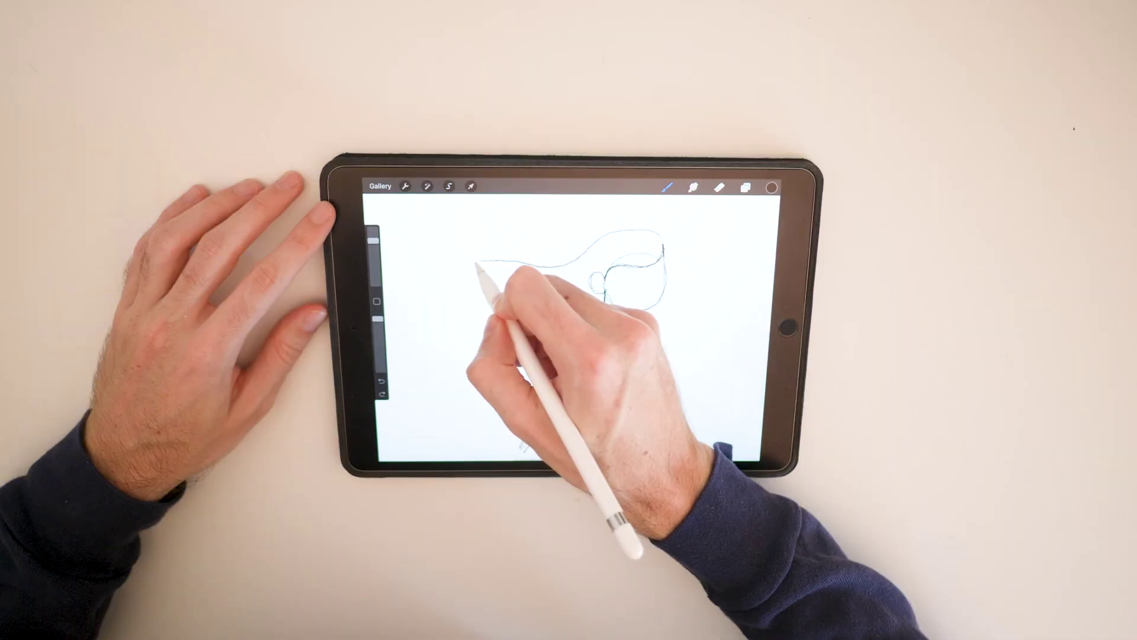
{"action": "mouse_move", "coordinate": [477, 267]}
{"action": "left_mouse_down"}
{"action": "mouse_move", "coordinate": [448, 300]}
{"action": "mouse_move", "coordinate": [470, 363]}
{"action": "left_mouse_up"}
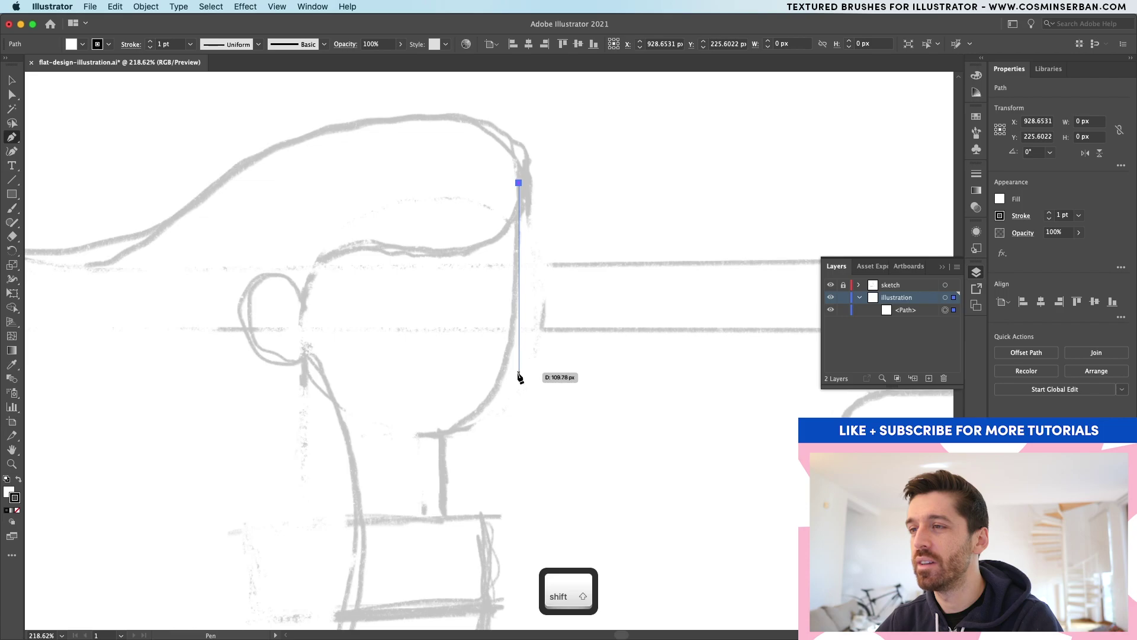
Trace the face outline down to the neck, rounding the chin-to-neck curve
{"action": "left_click_drag", "start_coordinate": [519, 373], "coordinate": [518, 417]}
{"action": "left_click_drag", "start_coordinate": [457, 435], "coordinate": [417, 435]}
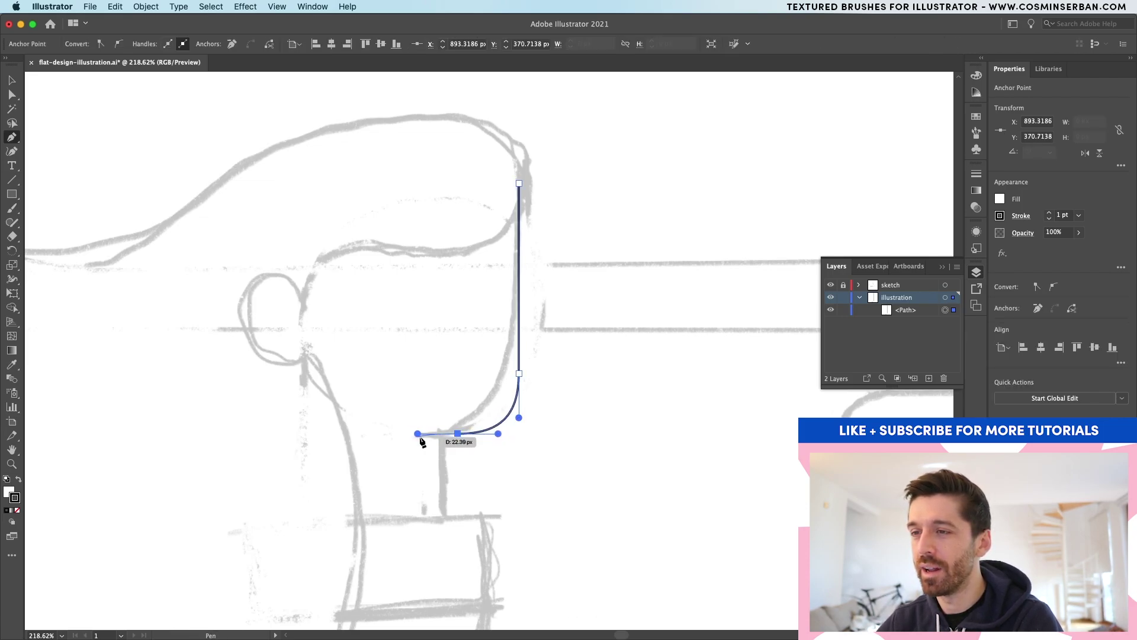
{"action": "left_click", "coordinate": [459, 436], "text": "alt"}
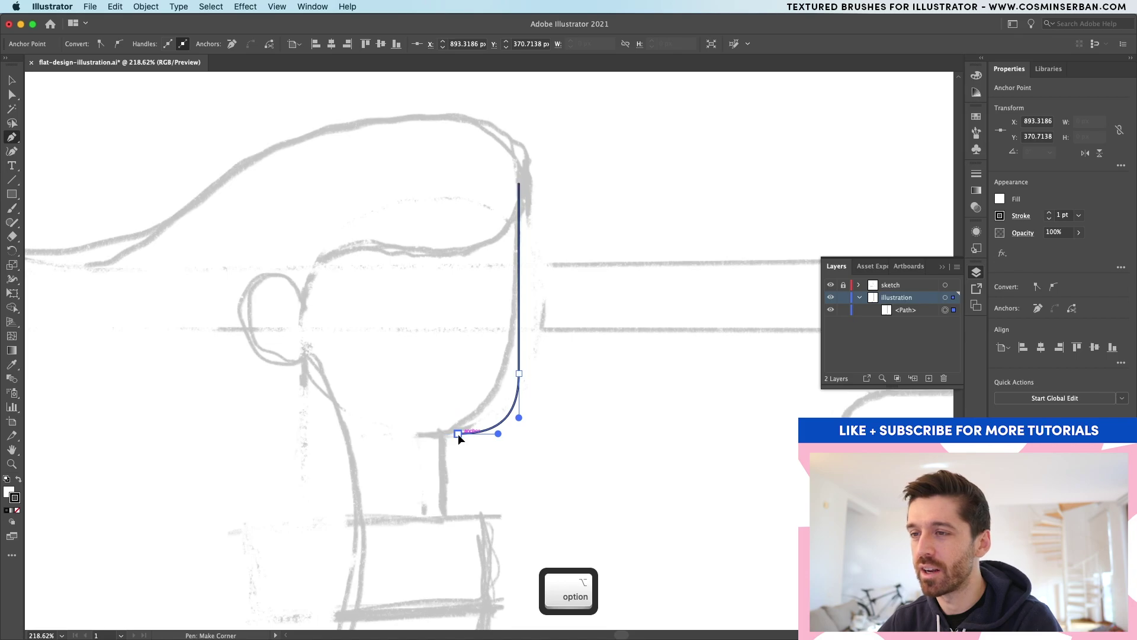
{"action": "mouse_move", "coordinate": [437, 436]}
{"action": "left_mouse_down"}
{"action": "mouse_move", "coordinate": [466, 487]}
{"action": "mouse_move", "coordinate": [519, 461]}
{"action": "mouse_move", "coordinate": [453, 462]}
{"action": "mouse_move", "coordinate": [440, 434]}
{"action": "left_mouse_up"}
Continue the outline along the neck bottom and around the back of the head, closing at the start
{"action": "left_click", "coordinate": [441, 542]}
{"action": "left_click", "coordinate": [299, 542]}
{"action": "left_click", "coordinate": [195, 335]}
{"action": "left_click", "coordinate": [231, 239]}
{"action": "left_click", "coordinate": [305, 194]}
{"action": "left_click", "coordinate": [458, 183]}
{"action": "left_click", "coordinate": [518, 184]}
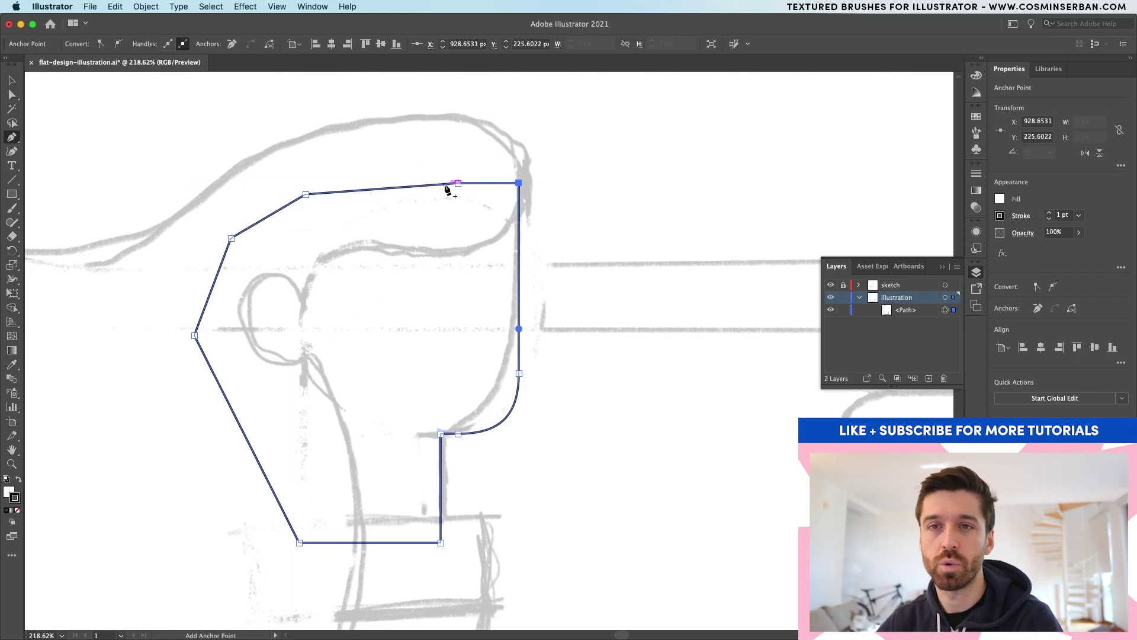
Trace the hair outline around the ear, along the bottom and back up beside the neck
{"action": "scroll", "coordinate": [447, 188], "scroll_direction": "down", "scroll_amount": 5}
{"action": "left_click", "coordinate": [543, 203]}
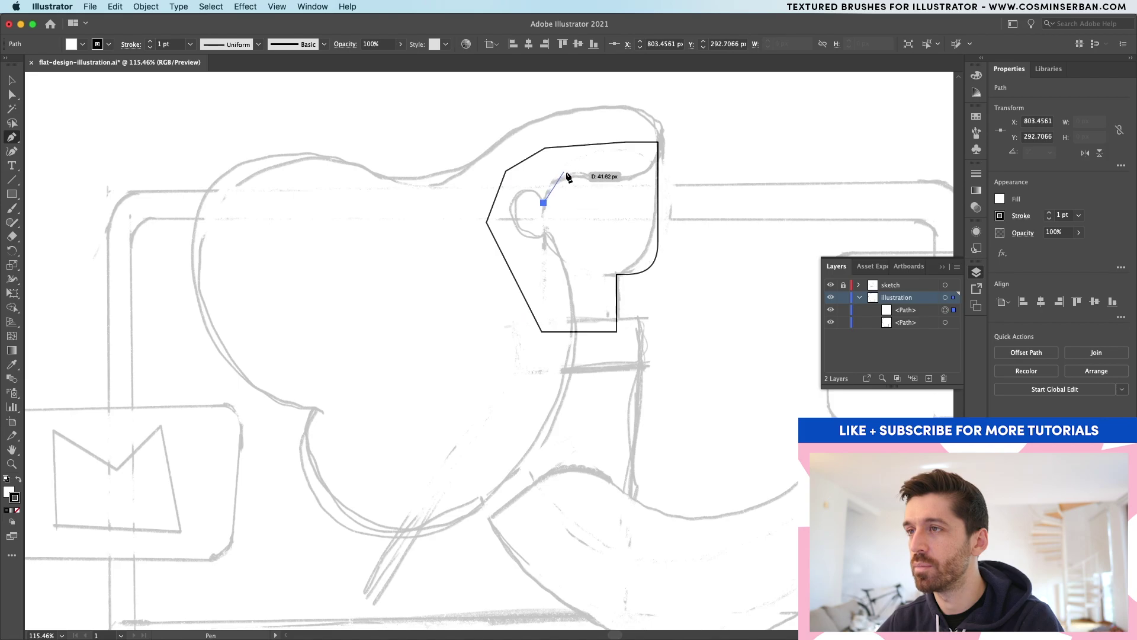
{"action": "left_click_drag", "start_coordinate": [570, 174], "coordinate": [658, 125]}
{"action": "left_click_drag", "start_coordinate": [336, 519], "coordinate": [405, 562]}
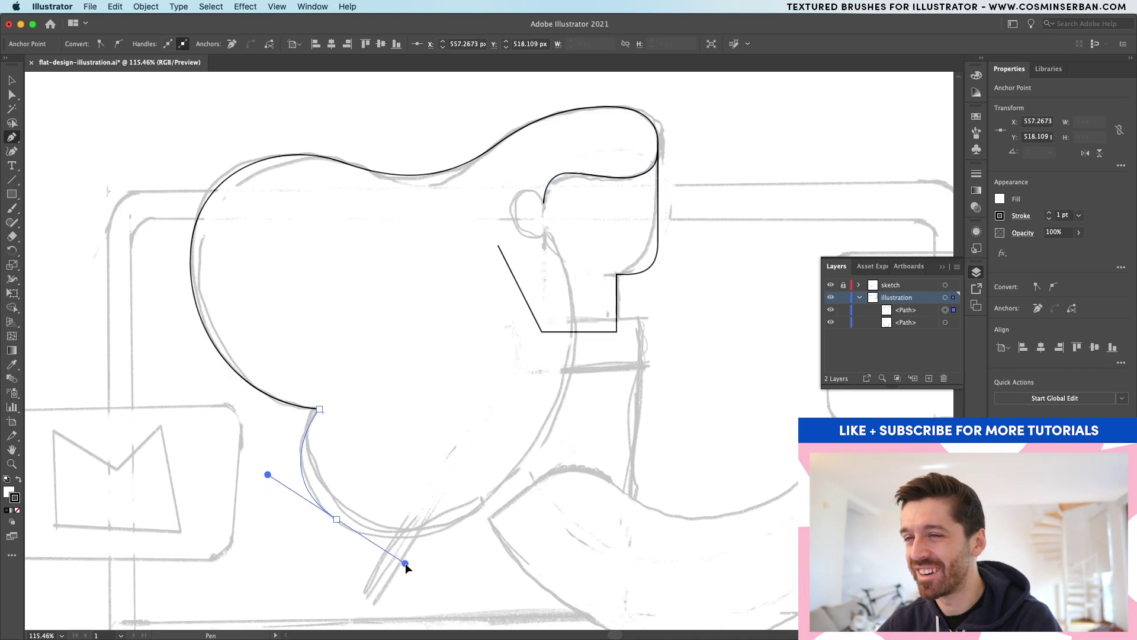
{"action": "left_click_drag", "start_coordinate": [527, 456], "coordinate": [570, 396]}
{"action": "left_click", "coordinate": [572, 283]}
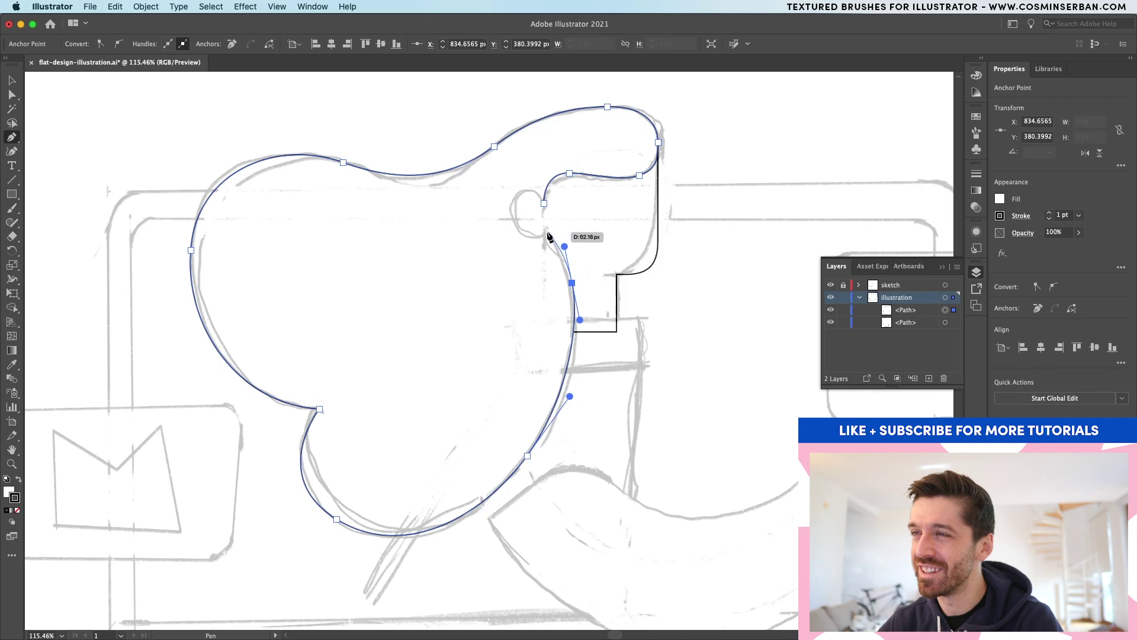
{"action": "left_click", "coordinate": [546, 232]}
{"action": "left_click_drag", "start_coordinate": [547, 231], "coordinate": [492, 234]}
Curve the hair path around the back of and over the ear, then close it
{"action": "scroll", "coordinate": [542, 234], "scroll_direction": "up", "scroll_amount": 10}
{"action": "scroll", "coordinate": [541, 234], "scroll_direction": "up", "scroll_amount": 3}
{"action": "left_click_drag", "start_coordinate": [547, 325], "coordinate": [420, 357]}
{"action": "left_click_drag", "start_coordinate": [410, 209], "coordinate": [431, 154]}
{"action": "left_click_drag", "start_coordinate": [535, 211], "coordinate": [537, 221]}
Switch to the Selection tool and select both traced outlines
{"action": "key", "text": "v"}
{"action": "key", "text": "super+shift+a"}
{"action": "scroll", "coordinate": [511, 251], "scroll_direction": "down", "scroll_amount": 10}
{"action": "key", "text": "super+a"}
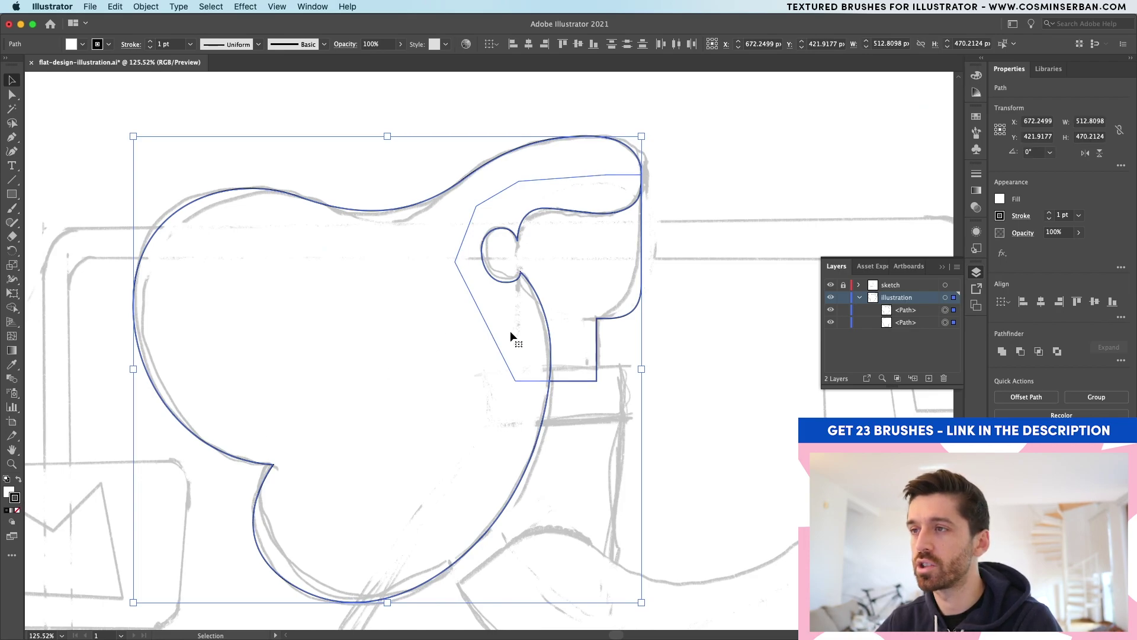
Remove the strokes and fill the hair with grey 828282
{"action": "left_click", "coordinate": [17, 510]}
{"action": "double_click", "coordinate": [8, 490]}
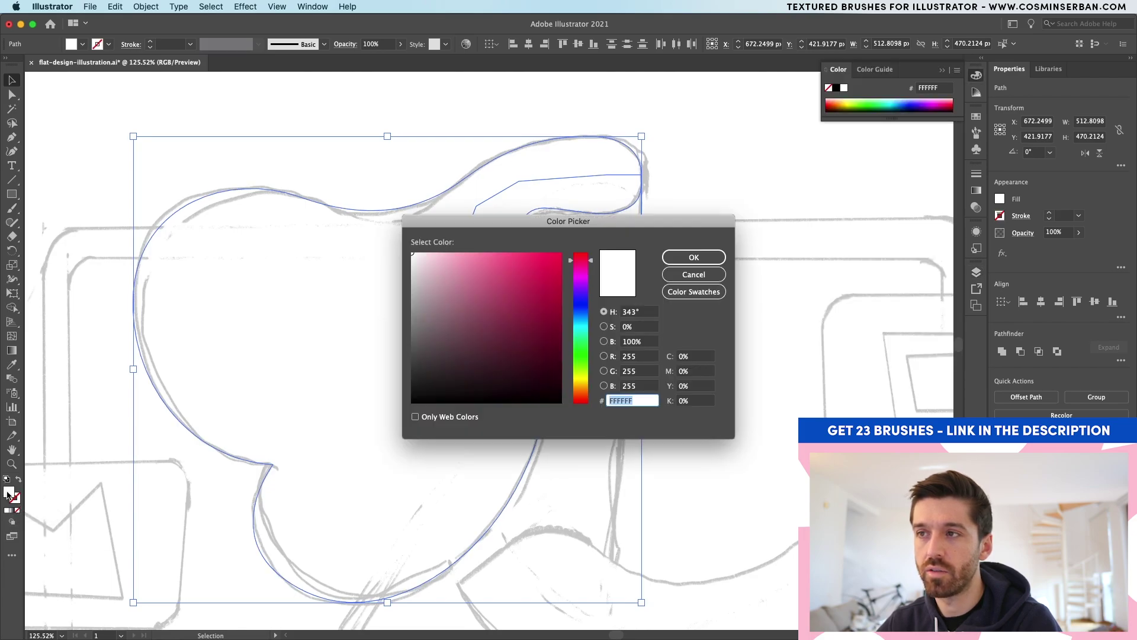
{"action": "type", "text": "828282"}
{"action": "left_click", "coordinate": [697, 257]}
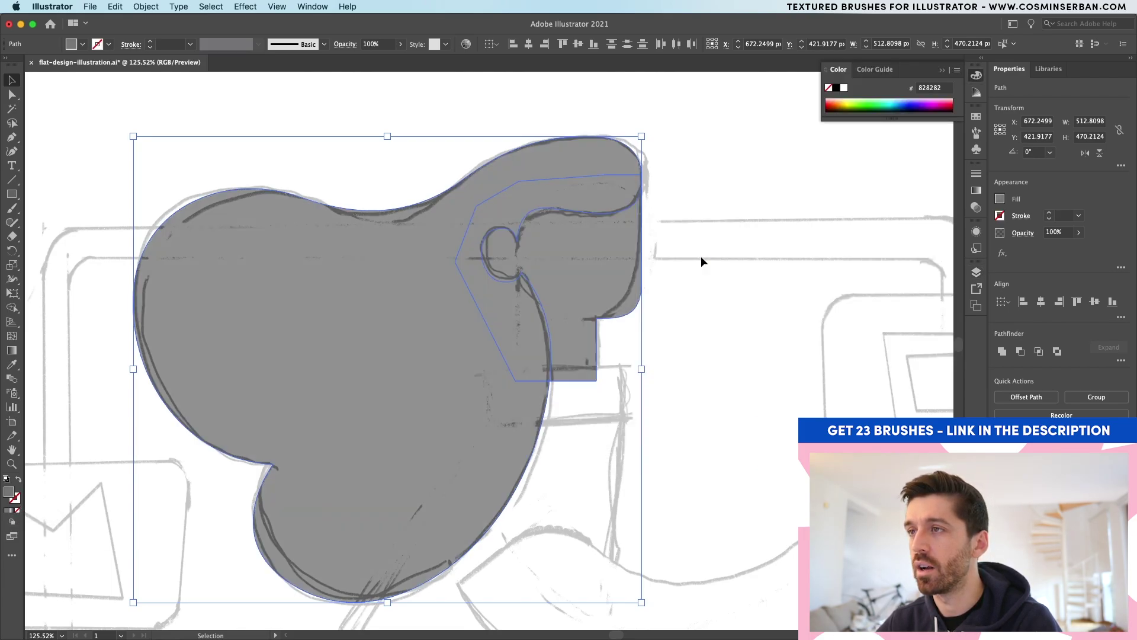
Fill the face-and-neck shape with the lighter grey B7B7B7
{"action": "left_click", "coordinate": [719, 259]}
{"action": "left_click", "coordinate": [417, 296]}
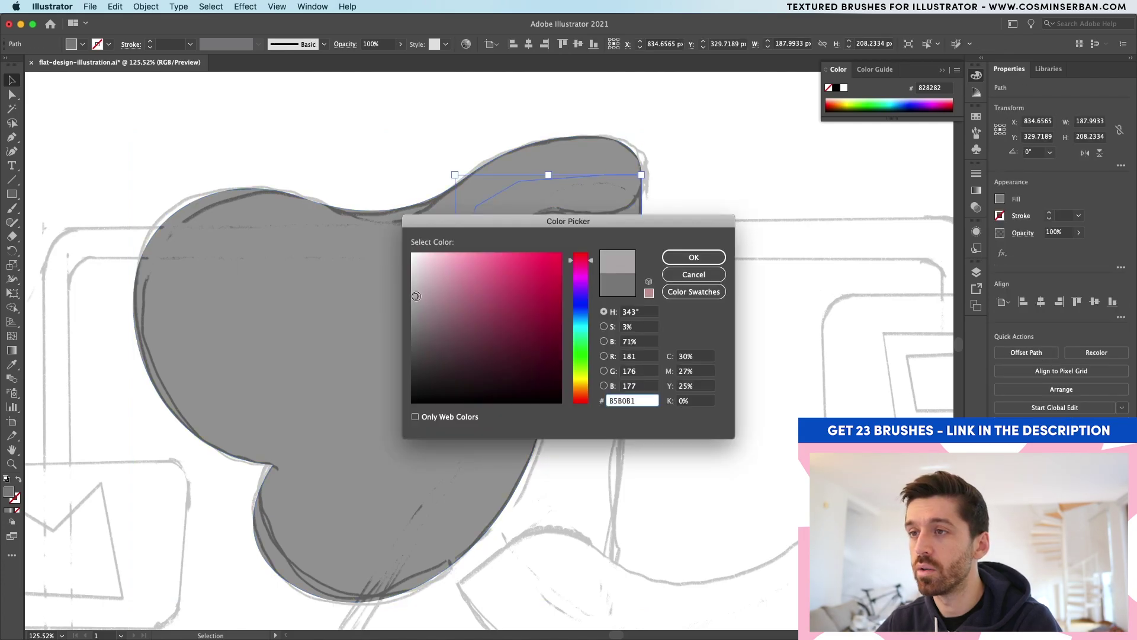
{"action": "left_click", "coordinate": [693, 257]}
{"action": "left_click", "coordinate": [703, 280]}
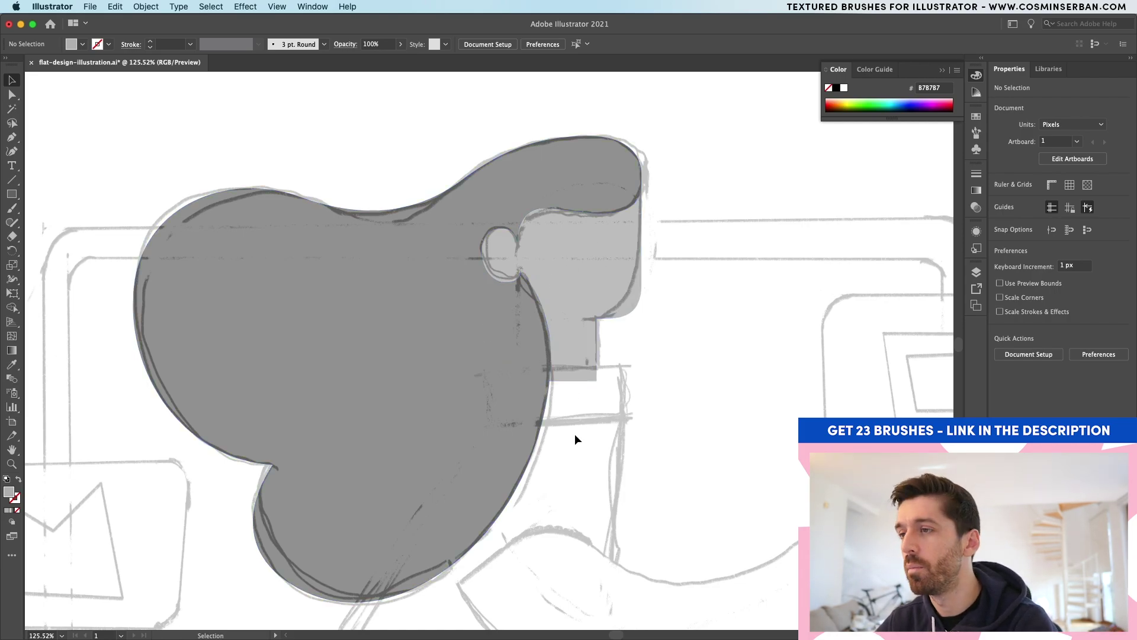
Draw a rectangle band across the neck and bring the hair in front of it
{"action": "scroll", "coordinate": [576, 437], "scroll_direction": "down", "scroll_amount": 3}
{"action": "key", "text": "m"}
{"action": "left_click_drag", "start_coordinate": [623, 274], "coordinate": [515, 328]}
{"action": "key", "text": "v"}
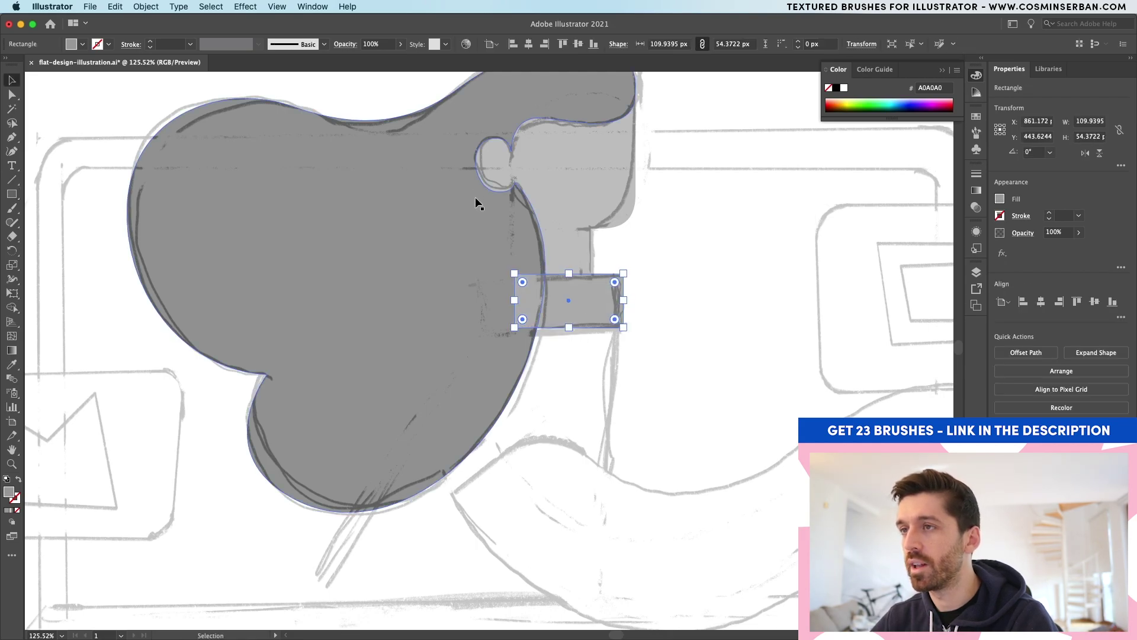
{"action": "left_click", "coordinate": [469, 358]}
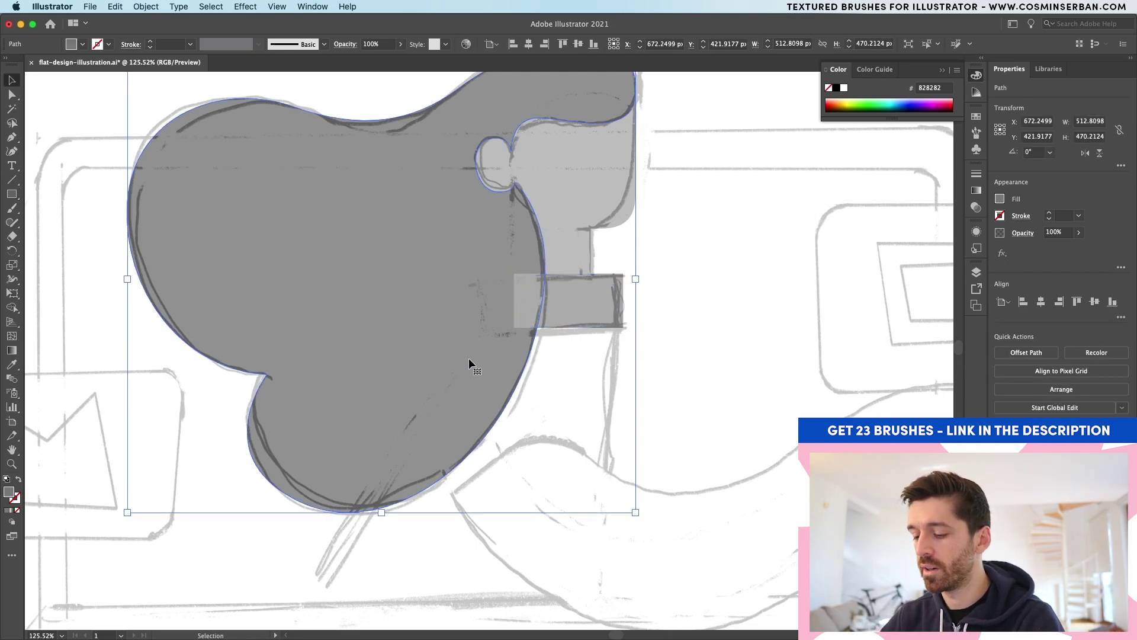
{"action": "key", "text": "a"}
{"action": "key", "text": "super+bracketright"}
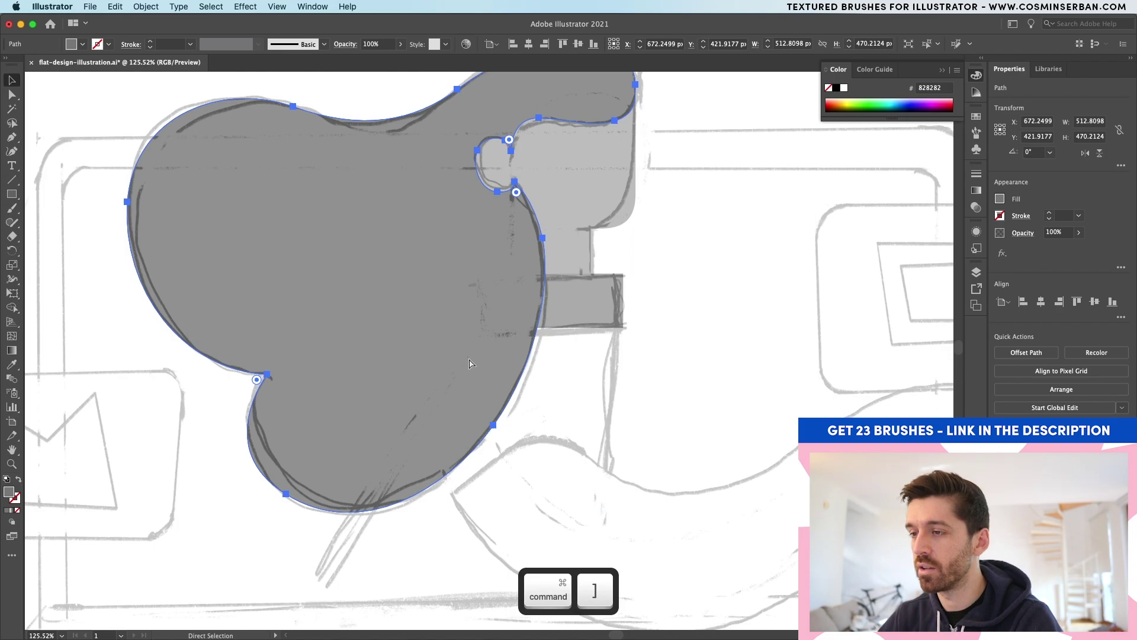
Draw the slanted torso shape below the neck band and send it behind the hair
{"action": "key", "text": "p"}
{"action": "left_click", "coordinate": [622, 312]}
{"action": "left_click", "coordinate": [622, 597]}
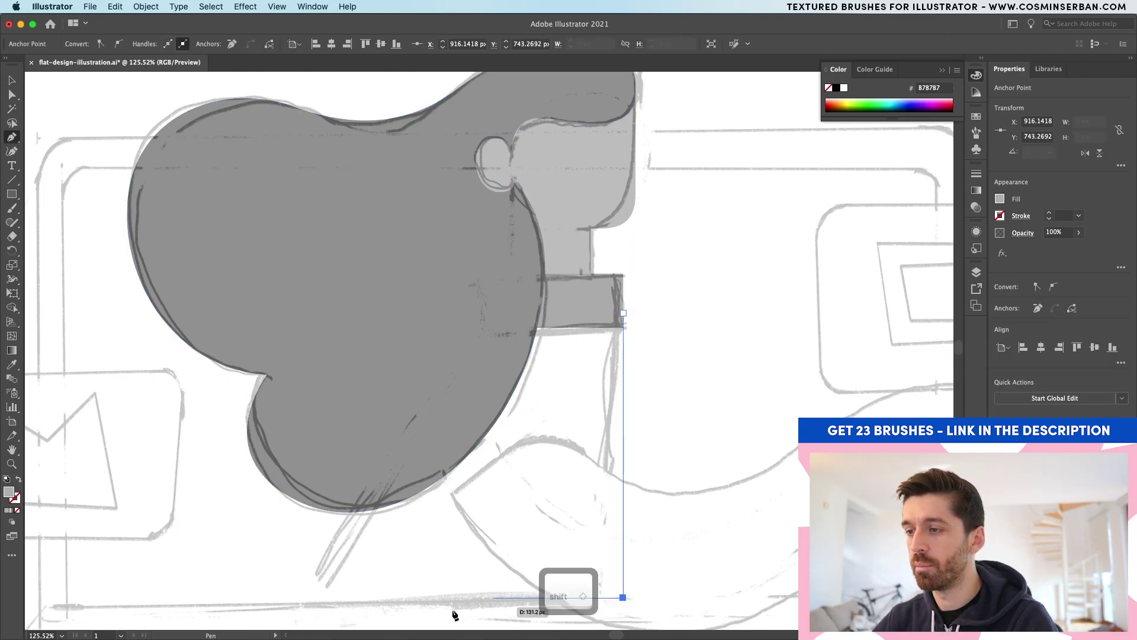
{"action": "left_click", "coordinate": [304, 597]}
{"action": "left_click", "coordinate": [479, 306]}
{"action": "left_click", "coordinate": [621, 312]}
{"action": "key", "text": "super+bracketleft"}
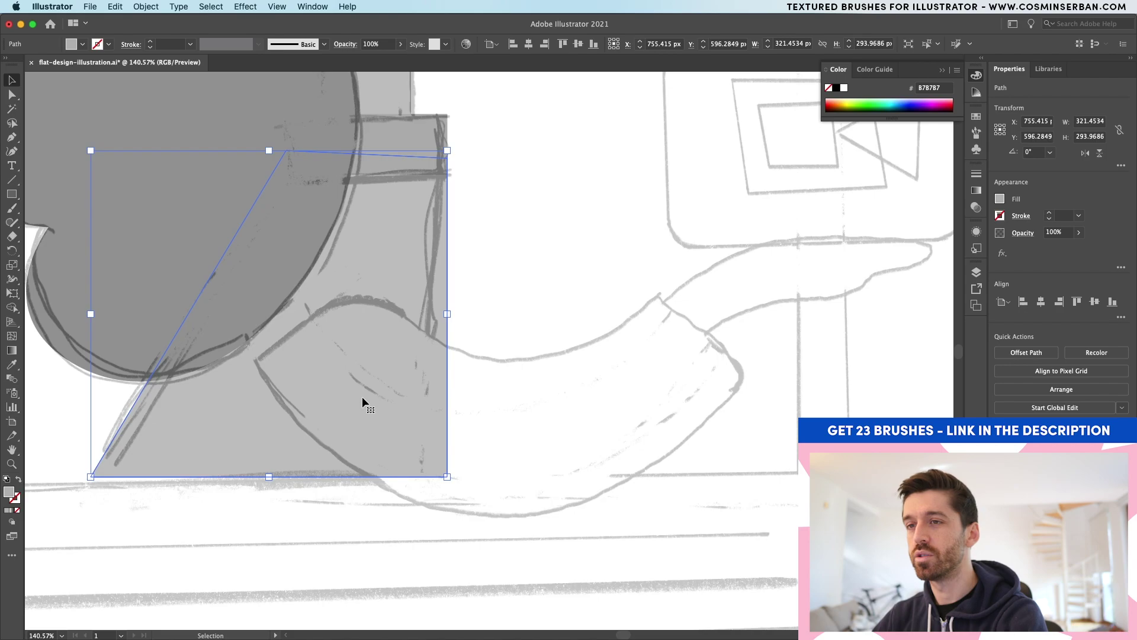
Draw the arm as a downward arc from the shoulder with the Pen tool
{"action": "key", "text": "p"}
{"action": "left_click", "coordinate": [307, 323]}
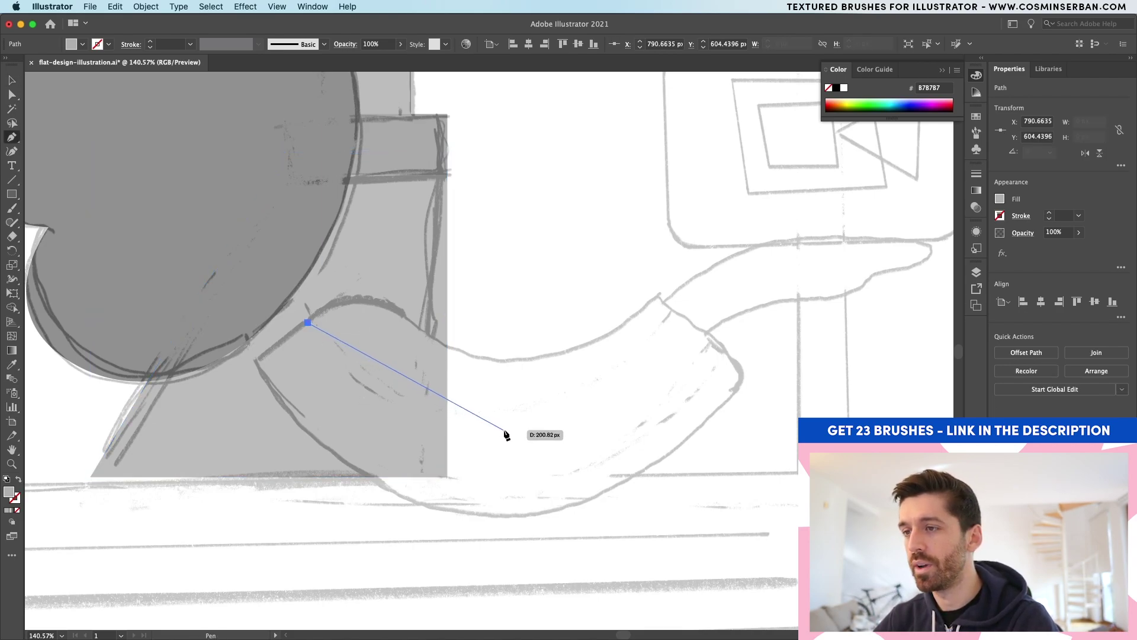
{"action": "left_click_drag", "start_coordinate": [514, 430], "coordinate": [627, 429]}
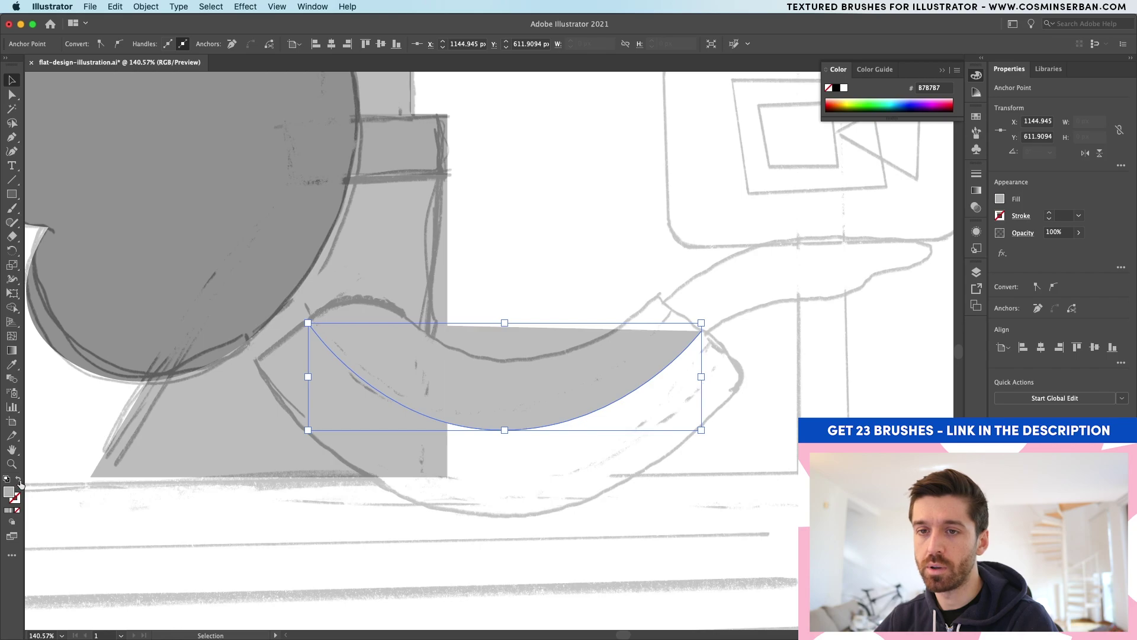
Turn the arm into a 150 pt stroke in a darker grey
{"action": "left_click", "coordinate": [19, 481]}
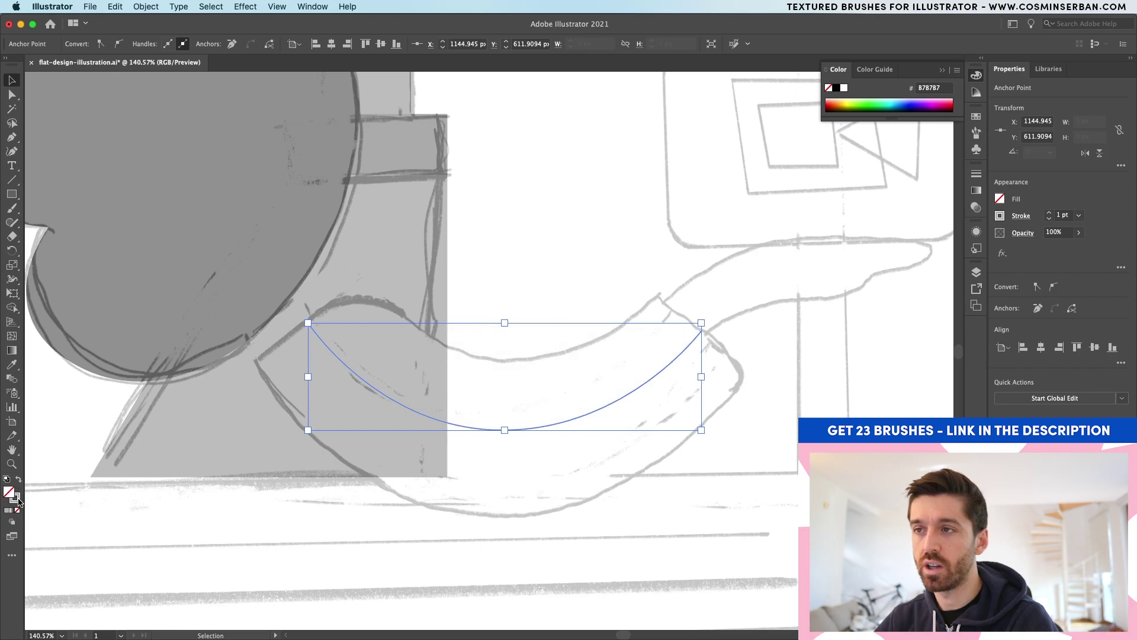
{"action": "left_click", "coordinate": [504, 430]}
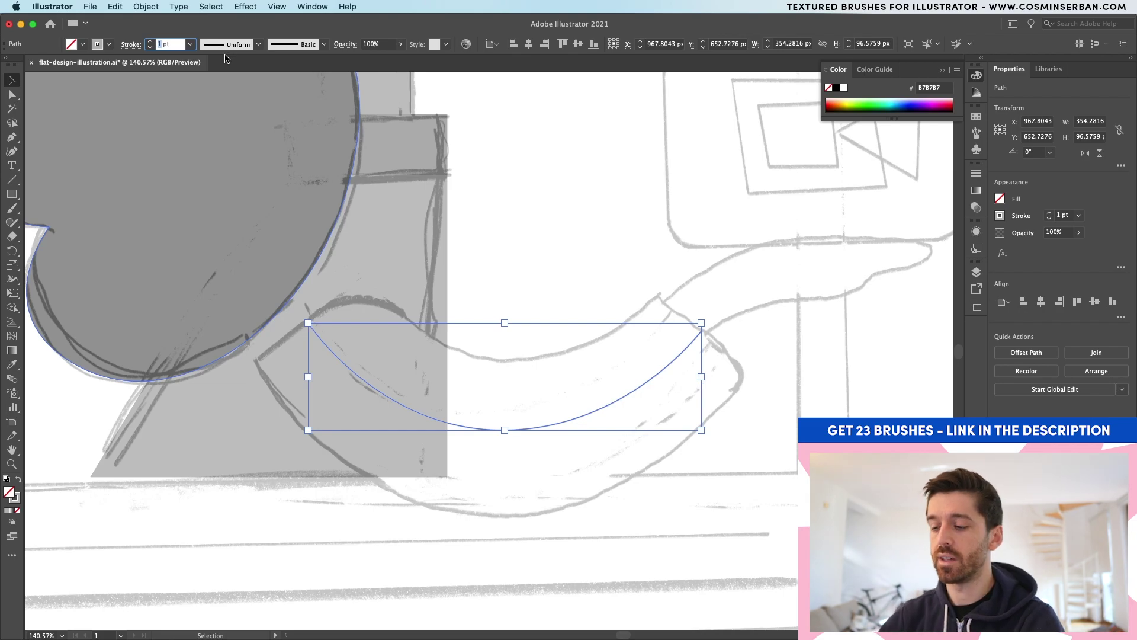
{"action": "key", "text": "Return"}
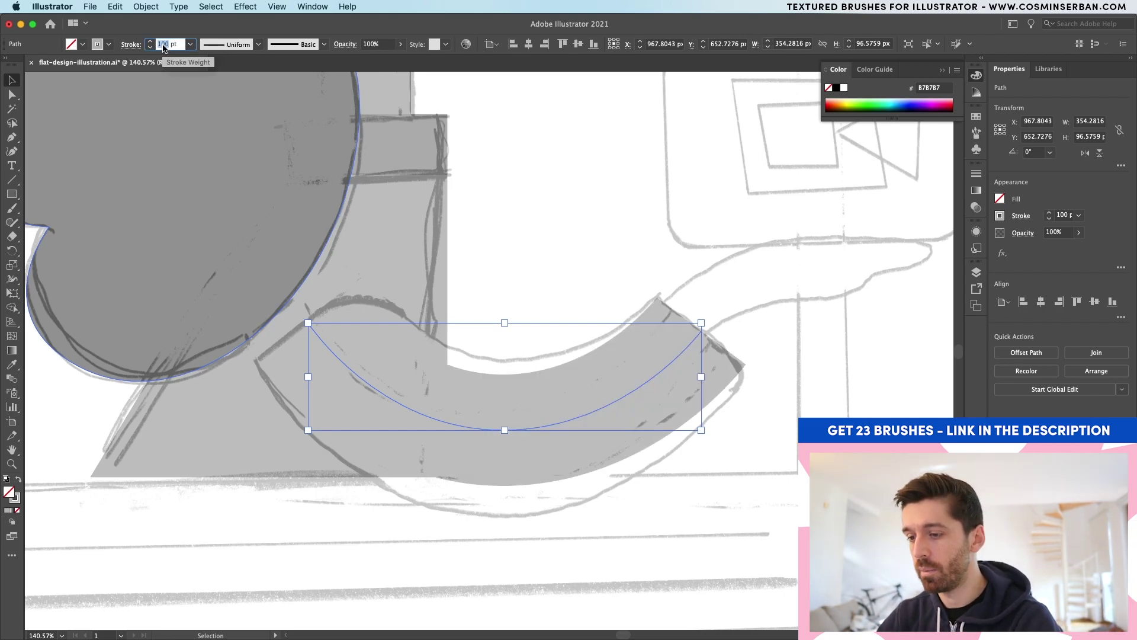
{"action": "type", "text": "15"}
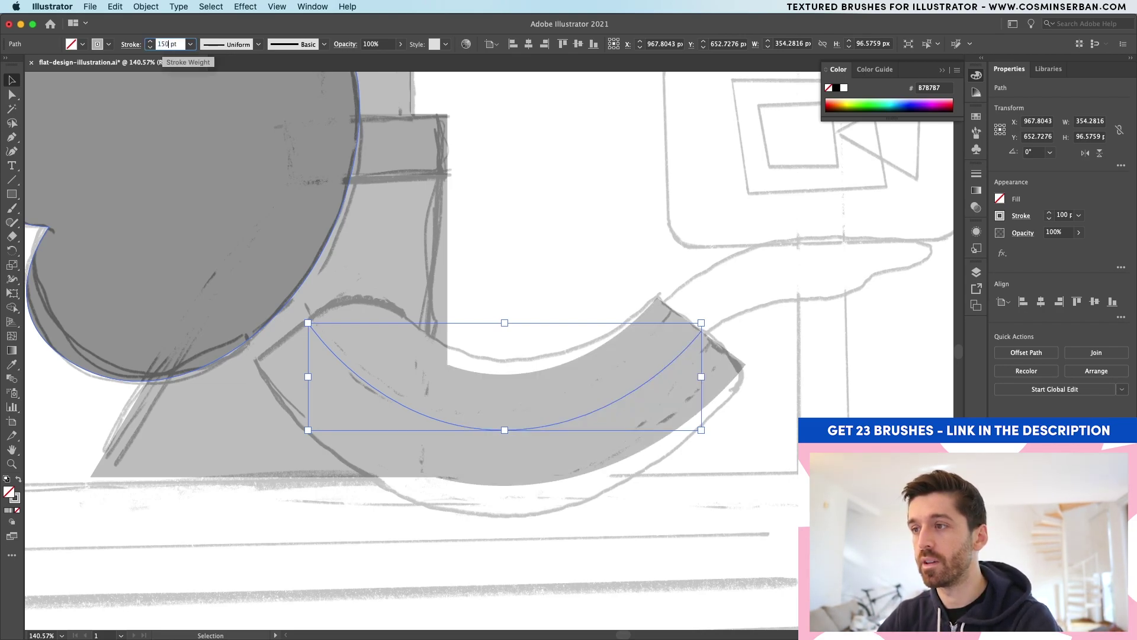
{"action": "type", "text": "0"}
{"action": "key", "text": "Return"}
{"action": "left_click", "coordinate": [110, 44]}
{"action": "left_click", "coordinate": [47, 100]}
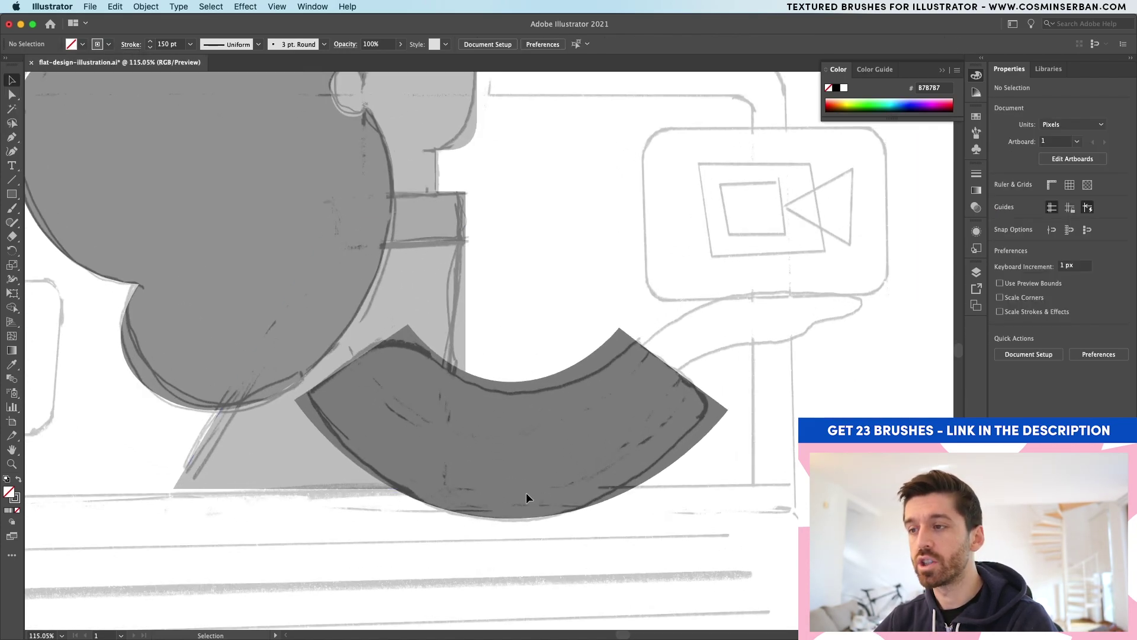
{"action": "scroll", "coordinate": [462, 520], "scroll_direction": "down", "scroll_amount": 5}
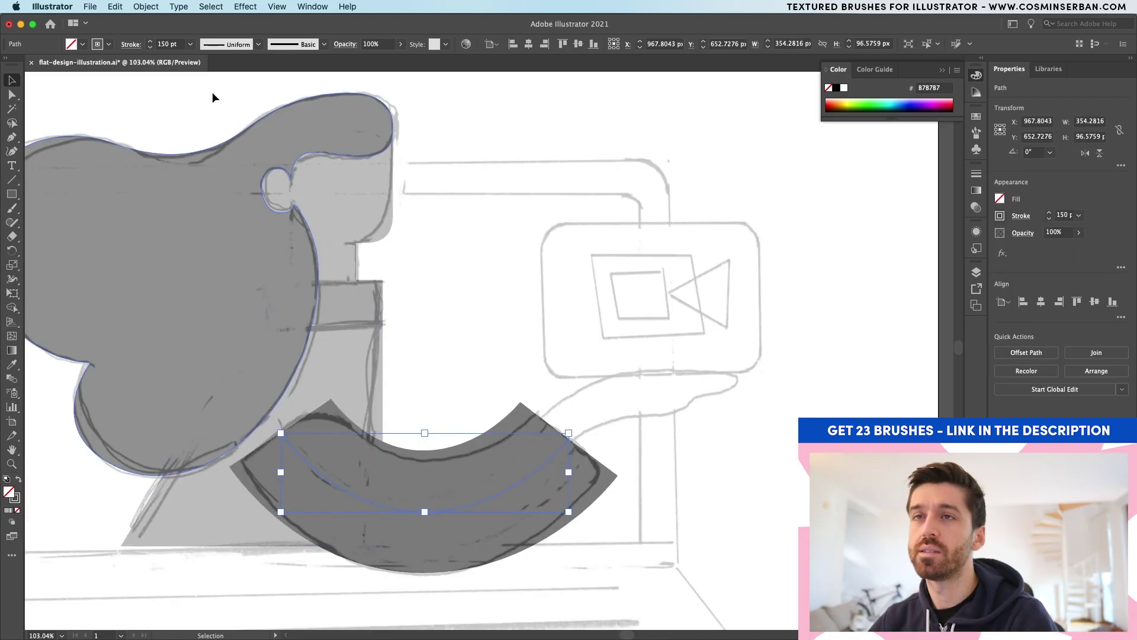
Expand the arm stroke into a filled shape and round the sleeve's corners
{"action": "left_click", "coordinate": [149, 7]}
{"action": "left_click", "coordinate": [178, 134]}
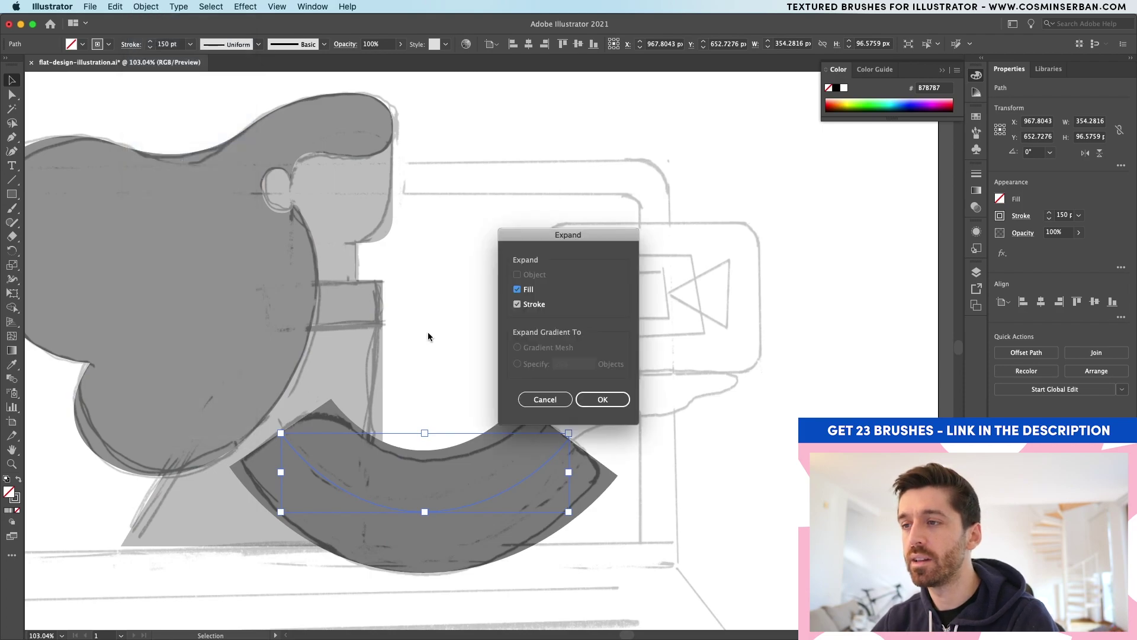
{"action": "left_click", "coordinate": [599, 399]}
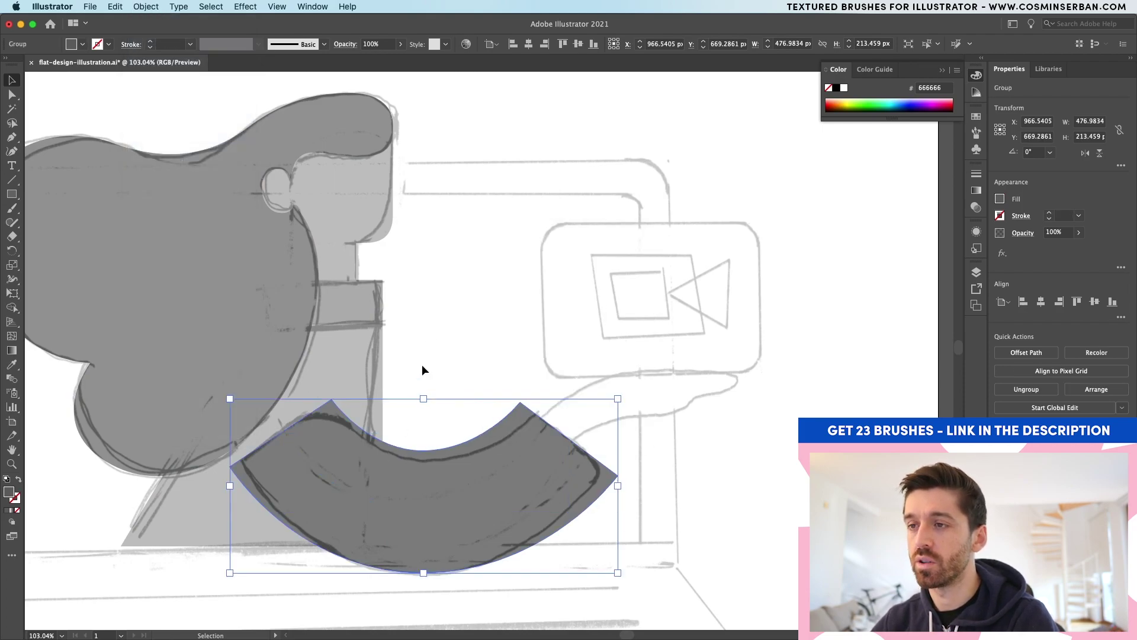
{"action": "key", "text": "a"}
{"action": "scroll", "coordinate": [422, 366], "scroll_direction": "up", "scroll_amount": 2}
{"action": "left_click", "coordinate": [352, 332]}
{"action": "left_click_drag", "start_coordinate": [350, 344], "coordinate": [350, 440]}
{"action": "left_click", "coordinate": [608, 360]}
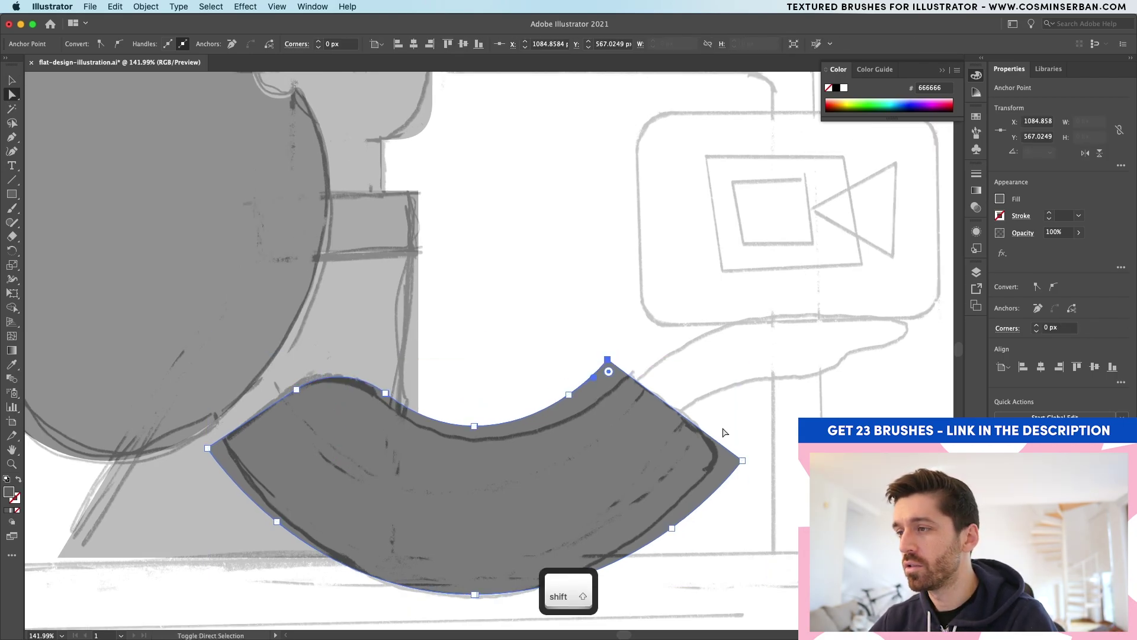
{"action": "left_click", "coordinate": [742, 461], "text": "shift"}
{"action": "left_click", "coordinate": [418, 191], "text": "shift"}
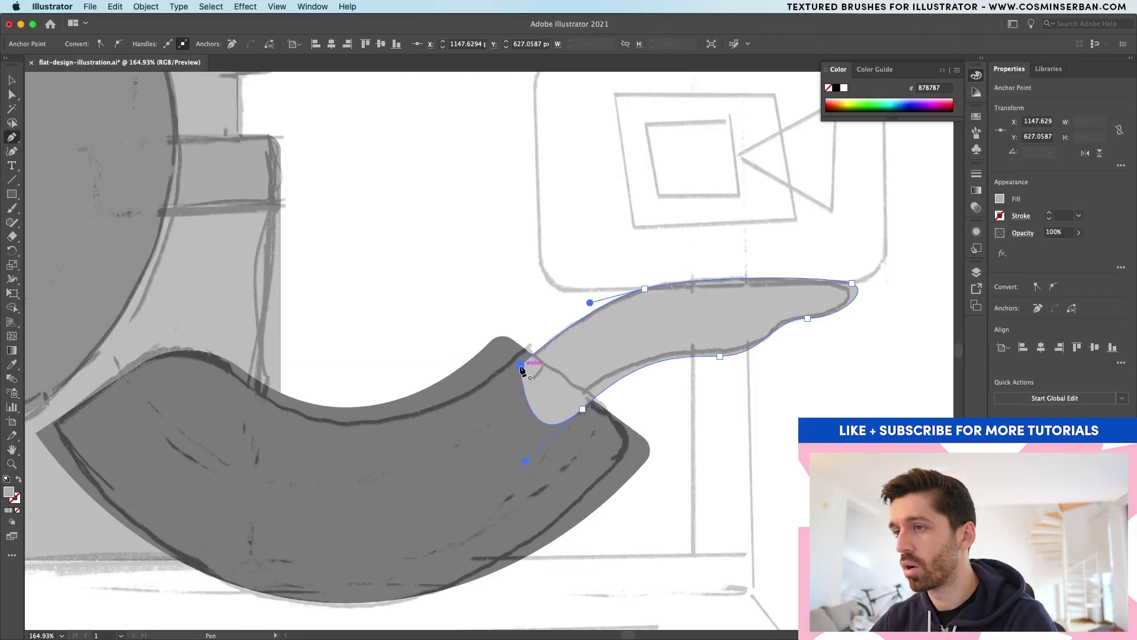
Send the light-grey forearm behind the sleeve and draw a rectangle over the video-call icon sketch
{"action": "key", "text": "v"}
{"action": "left_click", "coordinate": [604, 474]}
{"action": "left_click", "coordinate": [596, 366]}
{"action": "key", "text": "super+bracketleft"}
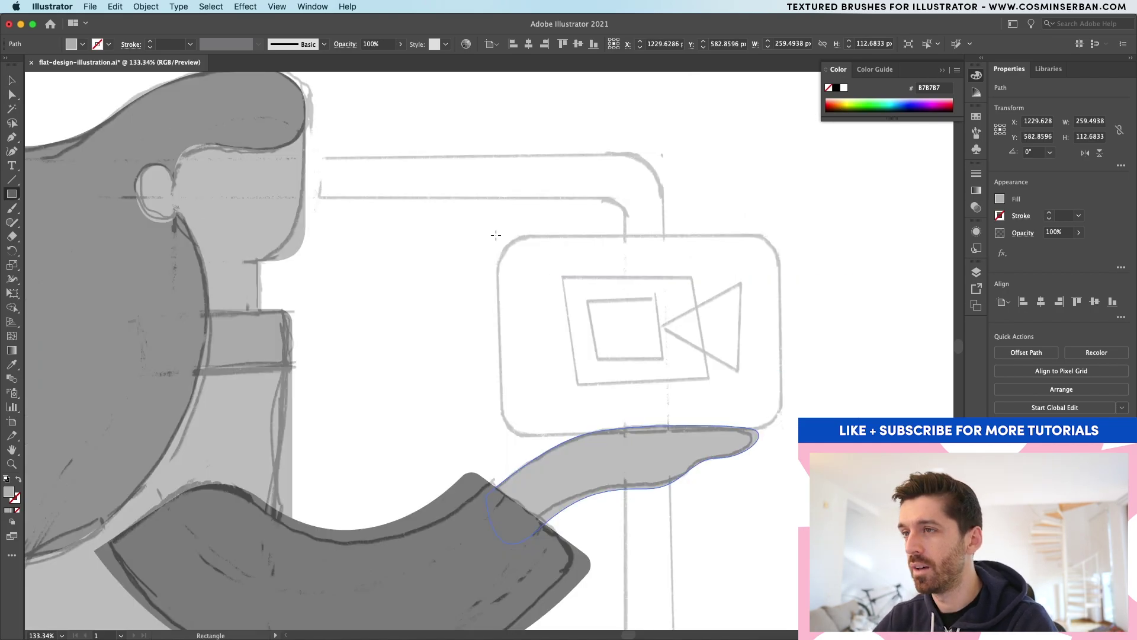
{"action": "mouse_move", "coordinate": [496, 235]}
{"action": "left_mouse_down"}
{"action": "mouse_move", "coordinate": [675, 339]}
{"action": "mouse_move", "coordinate": [786, 430]}
{"action": "left_mouse_up"}
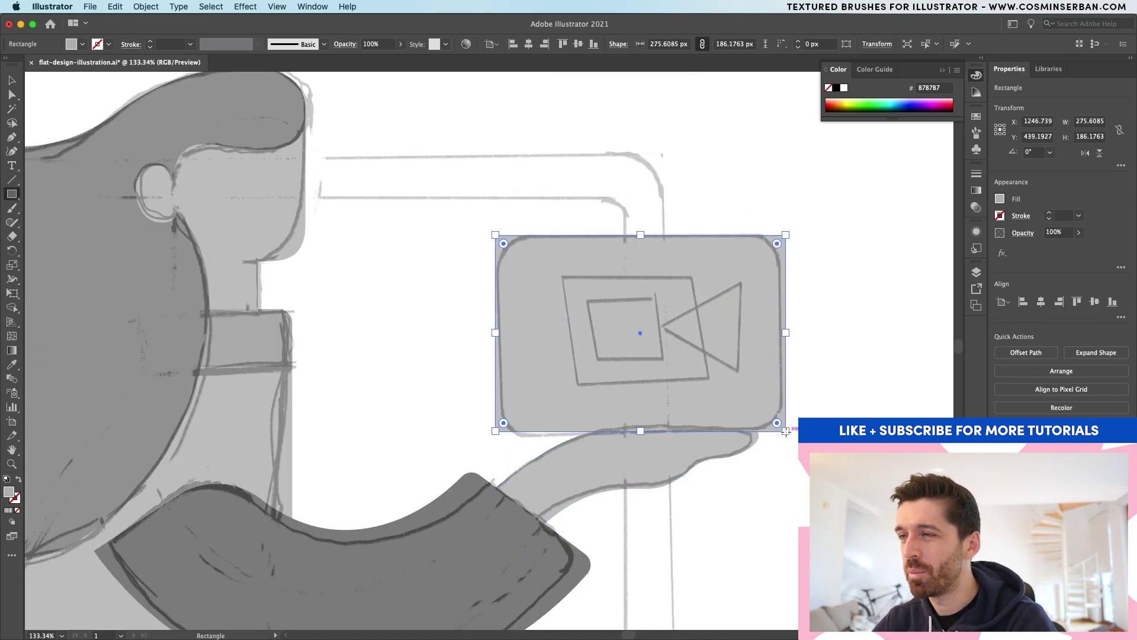
Reorder the icon box, round all four corners, and draw a smaller rectangle over the camera body
{"action": "key", "text": "super+bracketleft"}
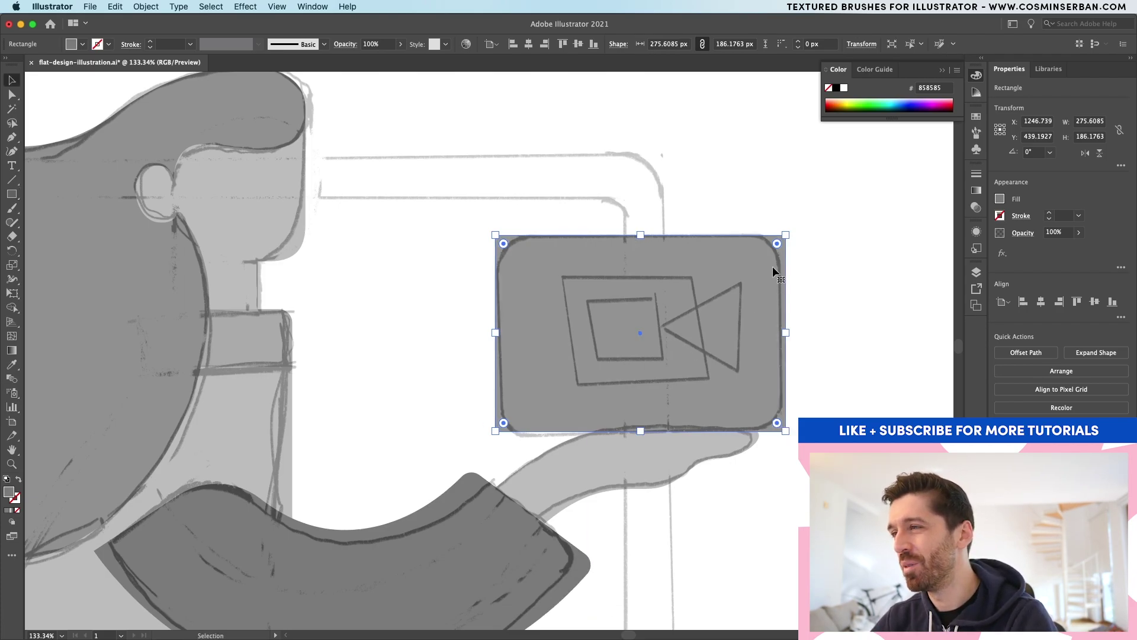
{"action": "key", "text": "a"}
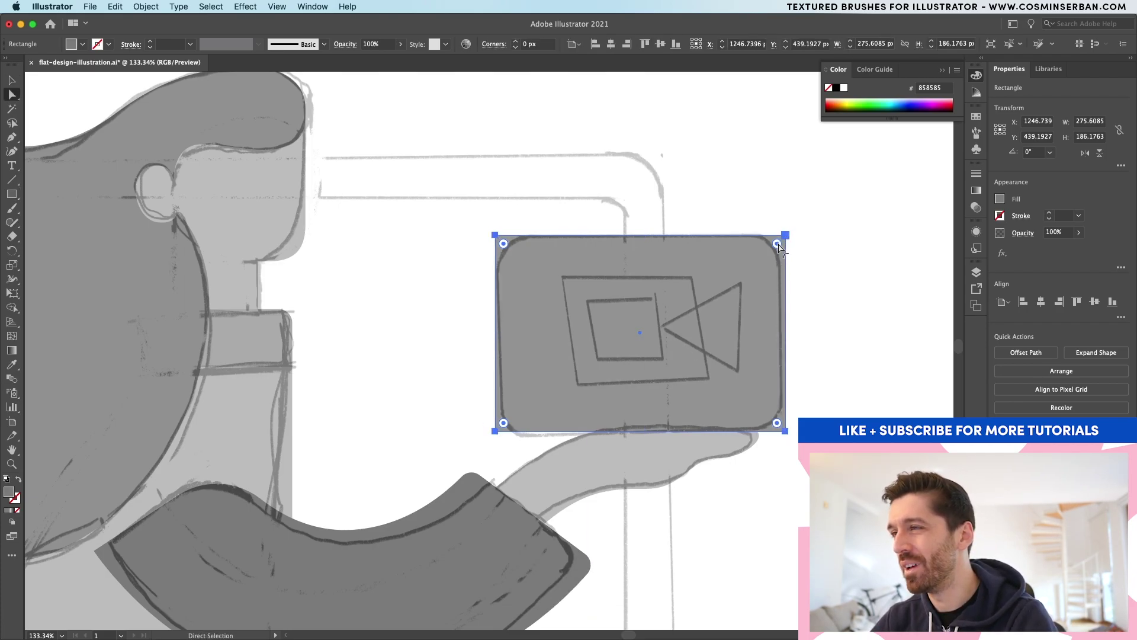
{"action": "left_click_drag", "start_coordinate": [777, 245], "coordinate": [760, 272]}
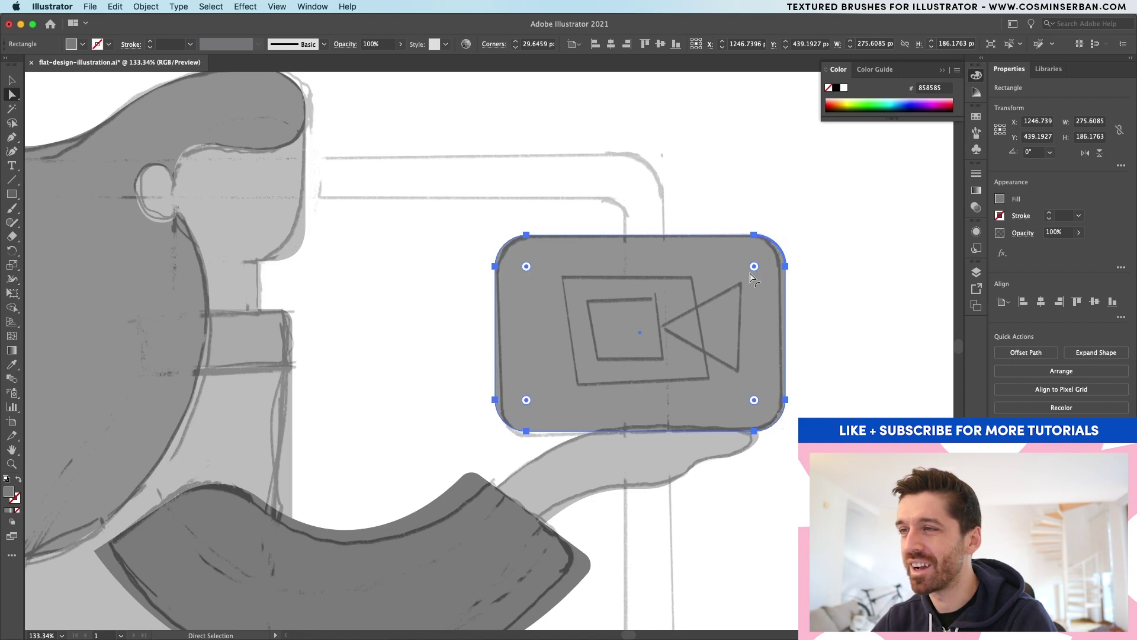
{"action": "key", "text": "m"}
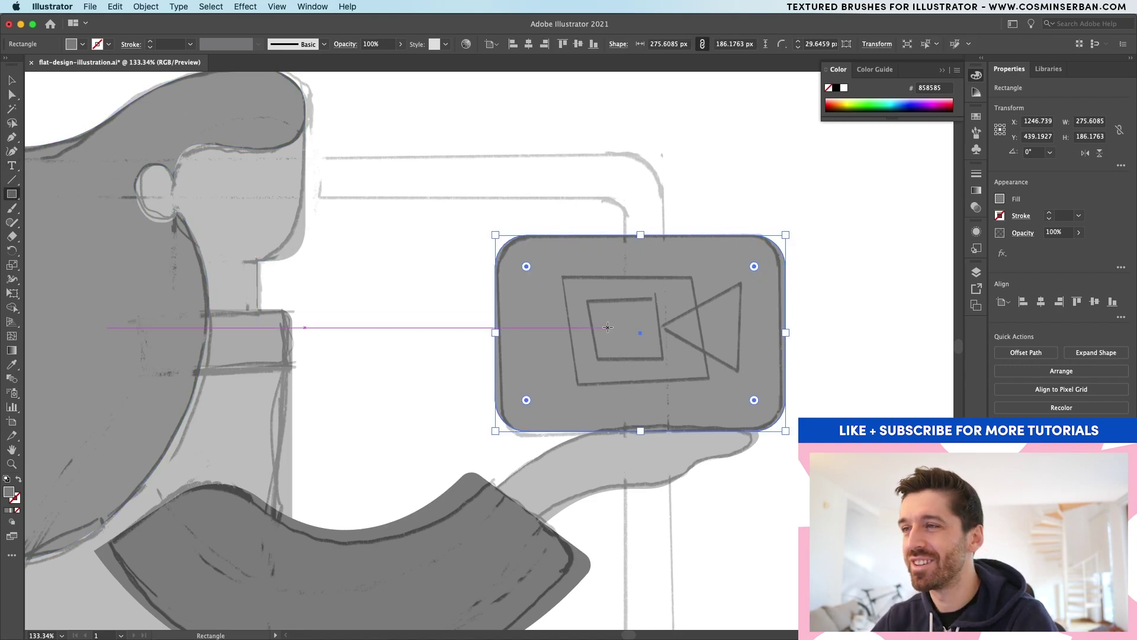
{"action": "left_click_drag", "start_coordinate": [575, 285], "coordinate": [681, 371]}
Make the camera body a 30 pt light-grey C9C9C9 outline with no fill
{"action": "key", "text": "v"}
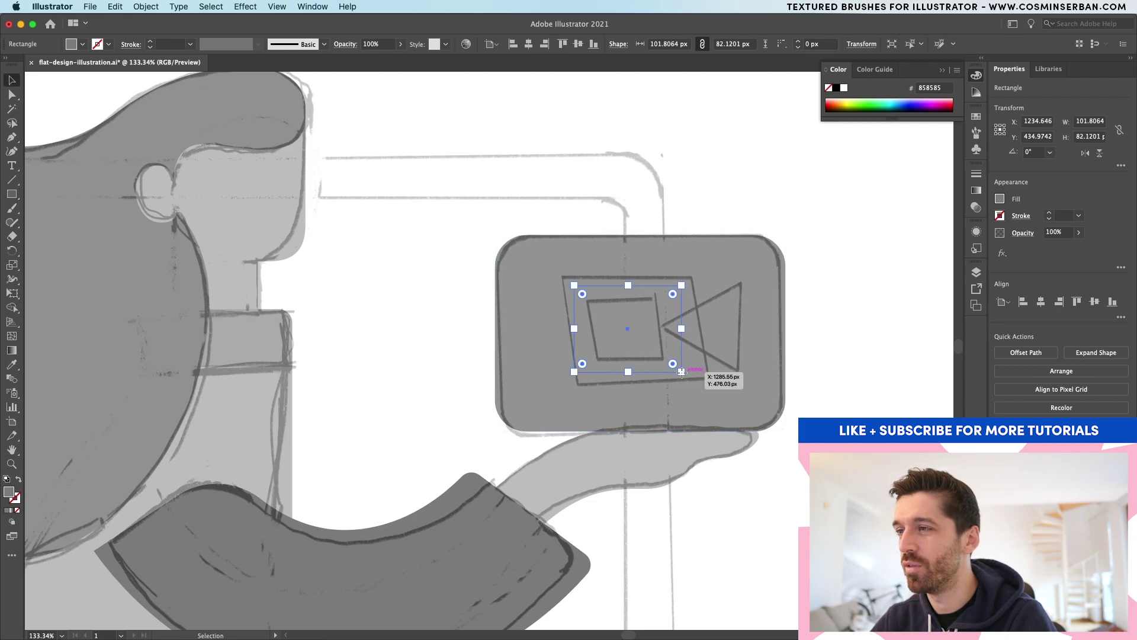
{"action": "left_click", "coordinate": [19, 481]}
{"action": "double_click", "coordinate": [17, 500]}
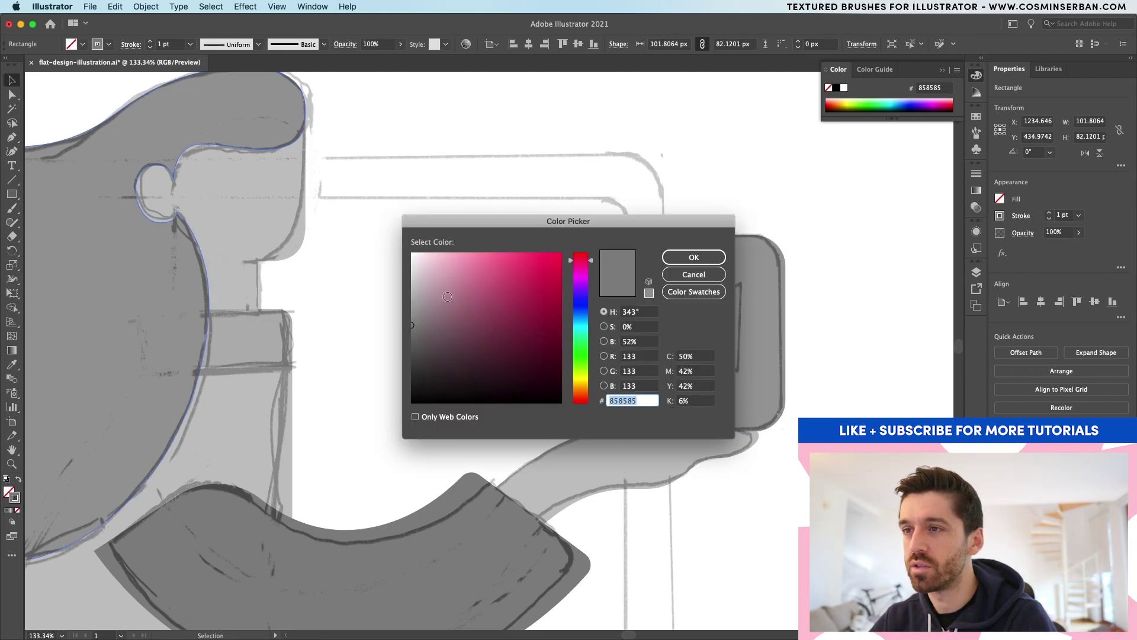
{"action": "left_click_drag", "start_coordinate": [441, 285], "coordinate": [388, 286]}
{"action": "left_click", "coordinate": [694, 257]}
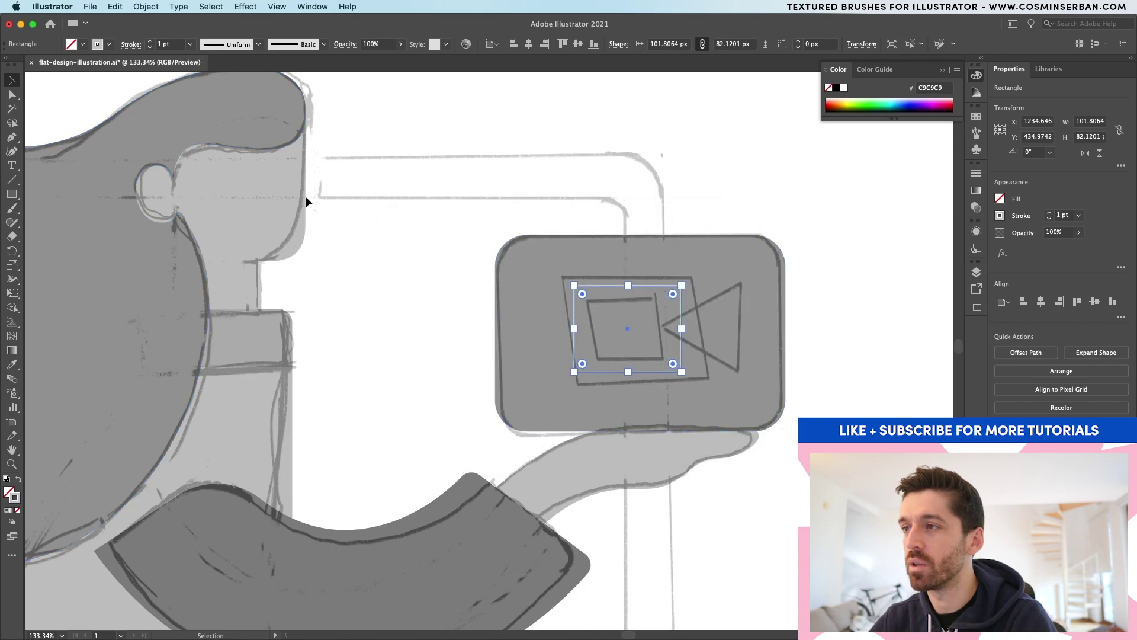
{"action": "left_click", "coordinate": [161, 44]}
{"action": "type", "text": "30"}
{"action": "key", "text": "Return"}
Round the camera outline's two left corners
{"action": "key", "text": "a"}
{"action": "left_click", "coordinate": [574, 286]}
{"action": "left_click", "coordinate": [574, 372], "text": "shift"}
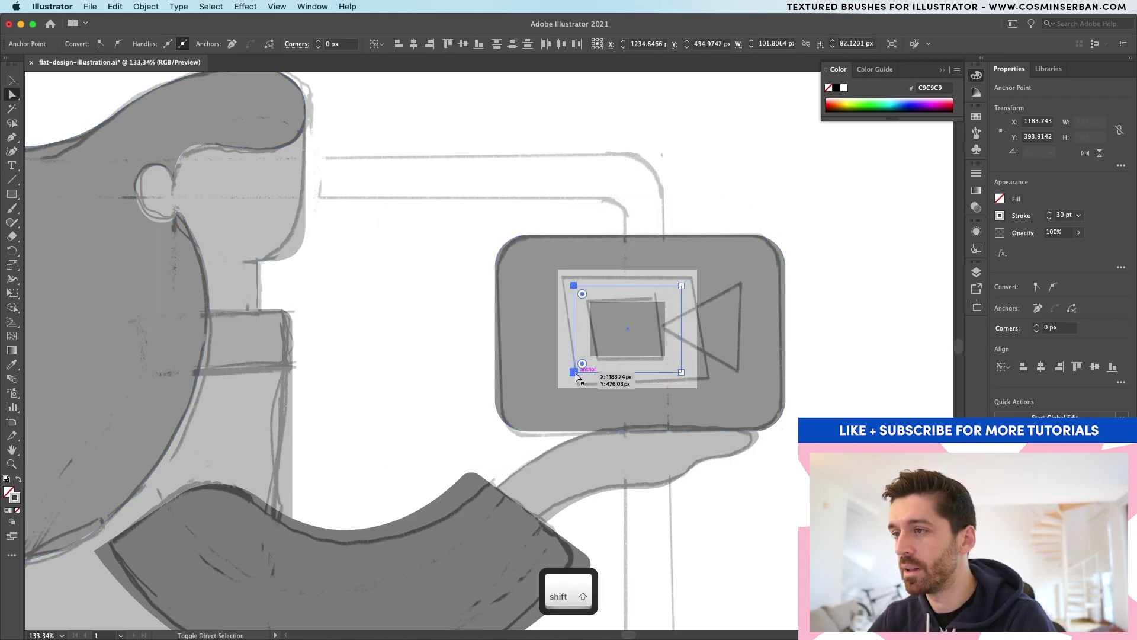
{"action": "left_click_drag", "start_coordinate": [582, 363], "coordinate": [595, 364]}
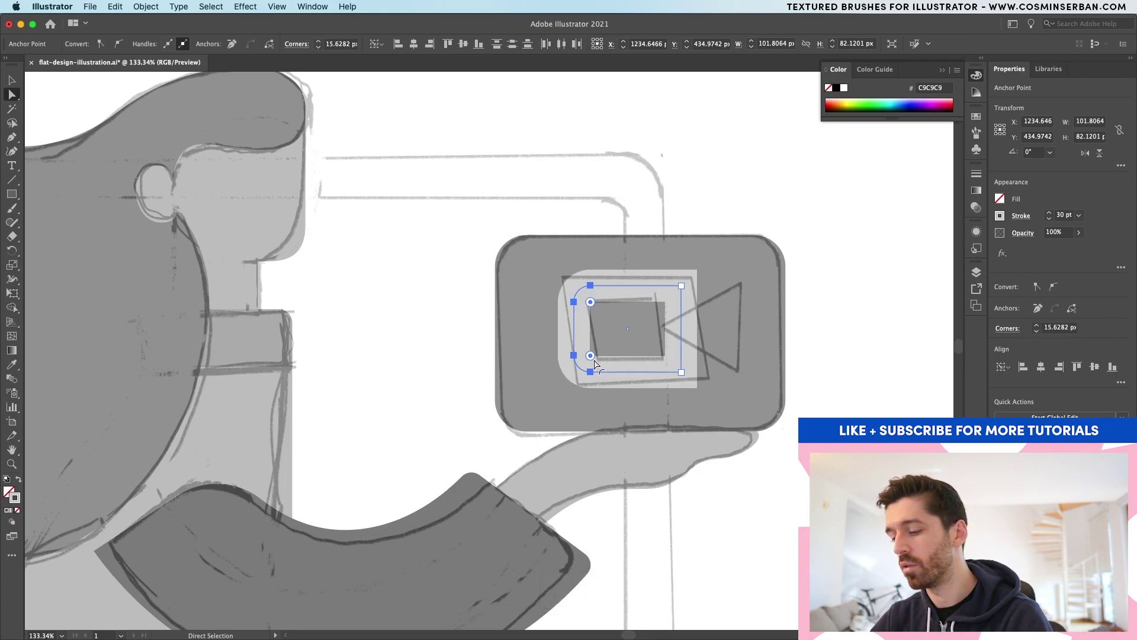
Draw the upper half of the lens triangle with the Pen tool
{"action": "key", "text": "p"}
{"action": "left_click", "coordinate": [666, 328]}
{"action": "left_click", "coordinate": [740, 271]}
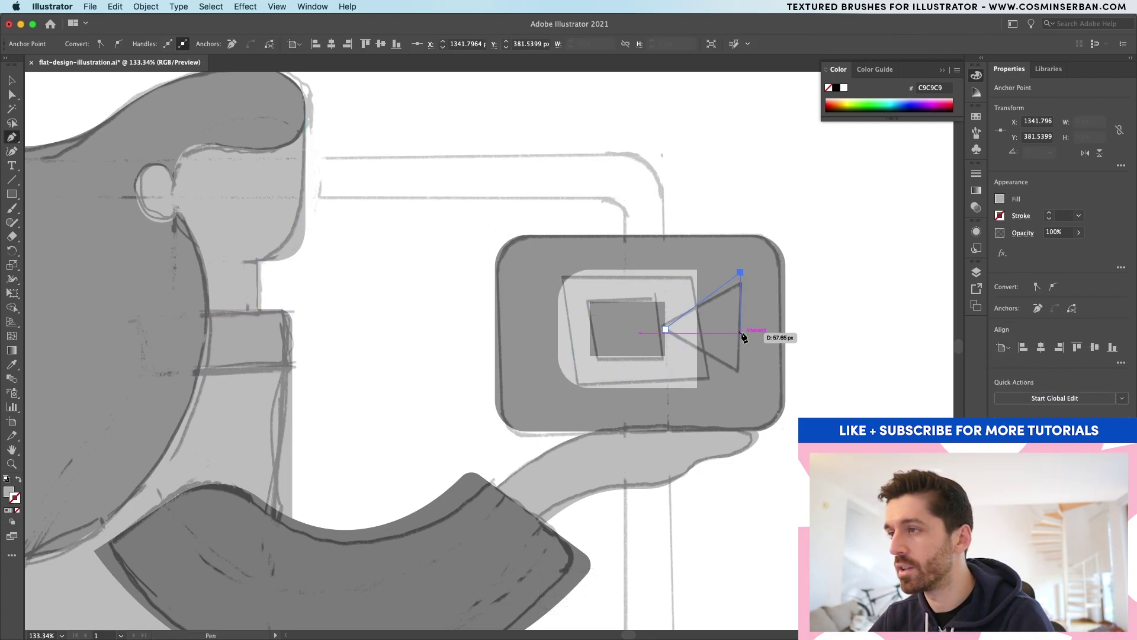
{"action": "left_click", "coordinate": [740, 329]}
{"action": "left_click", "coordinate": [666, 329]}
Mirror a copy of the half-triangle downward and select both halves for Shape Builder
{"action": "key", "text": "v"}
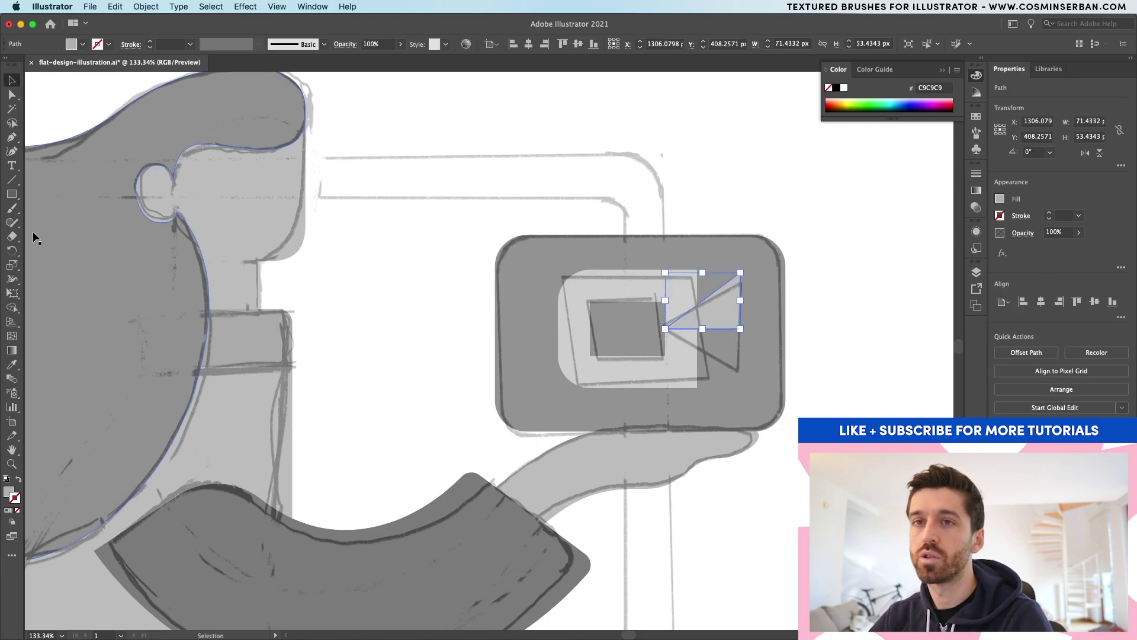
{"action": "key", "text": "o"}
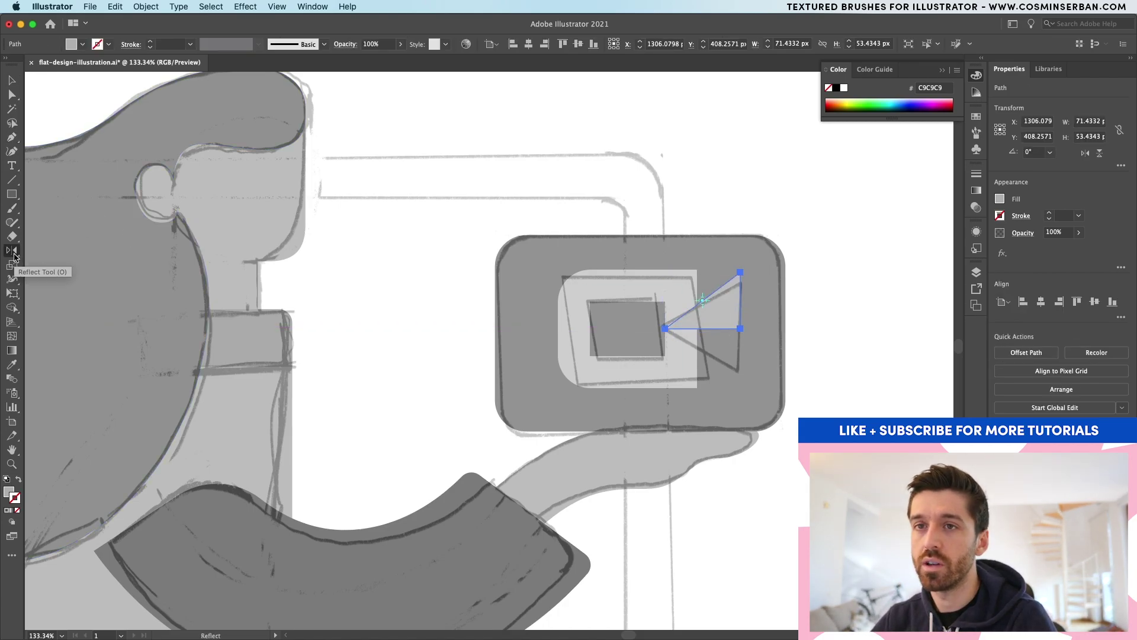
{"action": "key", "text": "alt"}
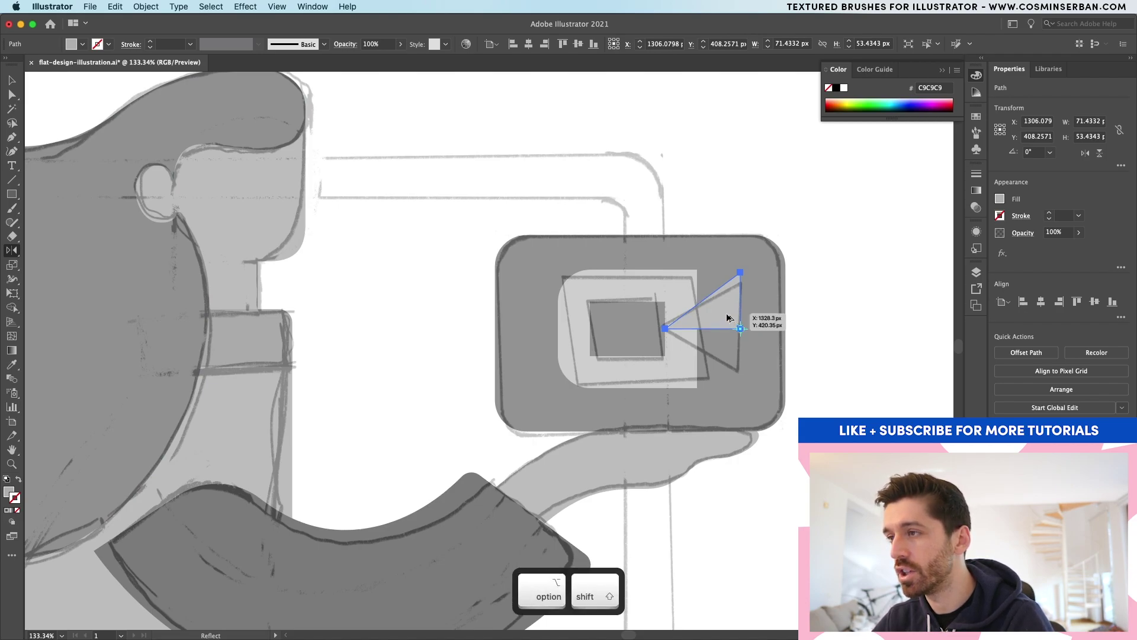
{"action": "left_click_drag", "start_coordinate": [727, 318], "coordinate": [724, 352]}
{"action": "key", "text": "v"}
{"action": "left_click", "coordinate": [727, 305], "text": "shift"}
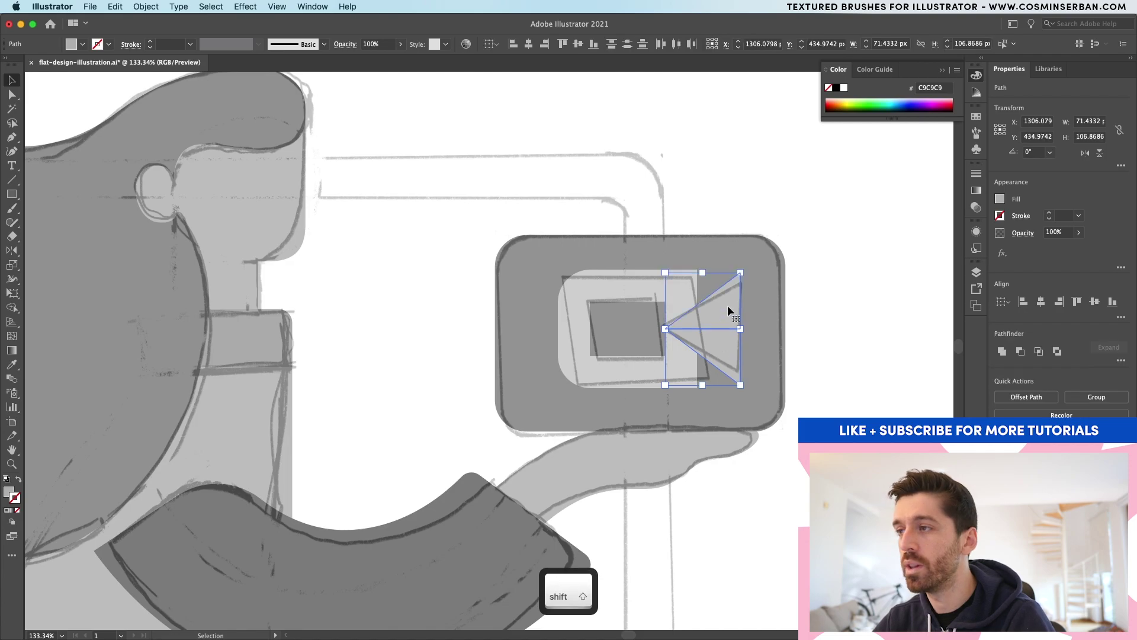
{"action": "key", "text": "shift+m"}
Merge the lens halves into one triangle and copy the icon box onto the email sketch
{"action": "left_click_drag", "start_coordinate": [728, 314], "coordinate": [728, 352]}
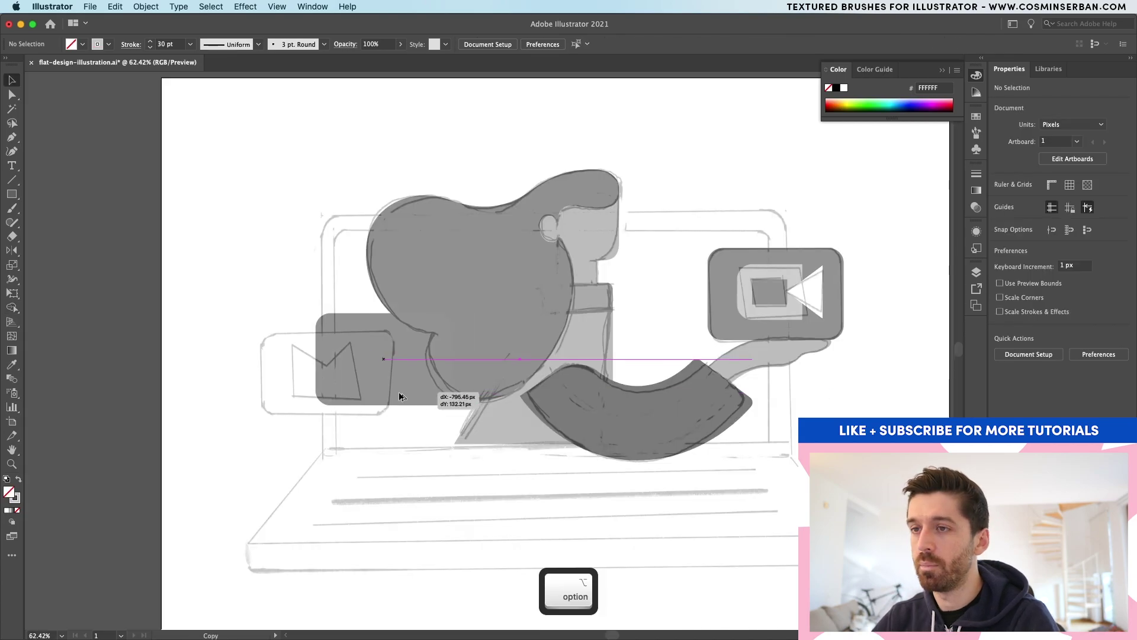
{"action": "left_click_drag", "start_coordinate": [413, 391], "coordinate": [357, 404]}
{"action": "scroll", "coordinate": [305, 385], "scroll_direction": "up", "scroll_amount": 5}
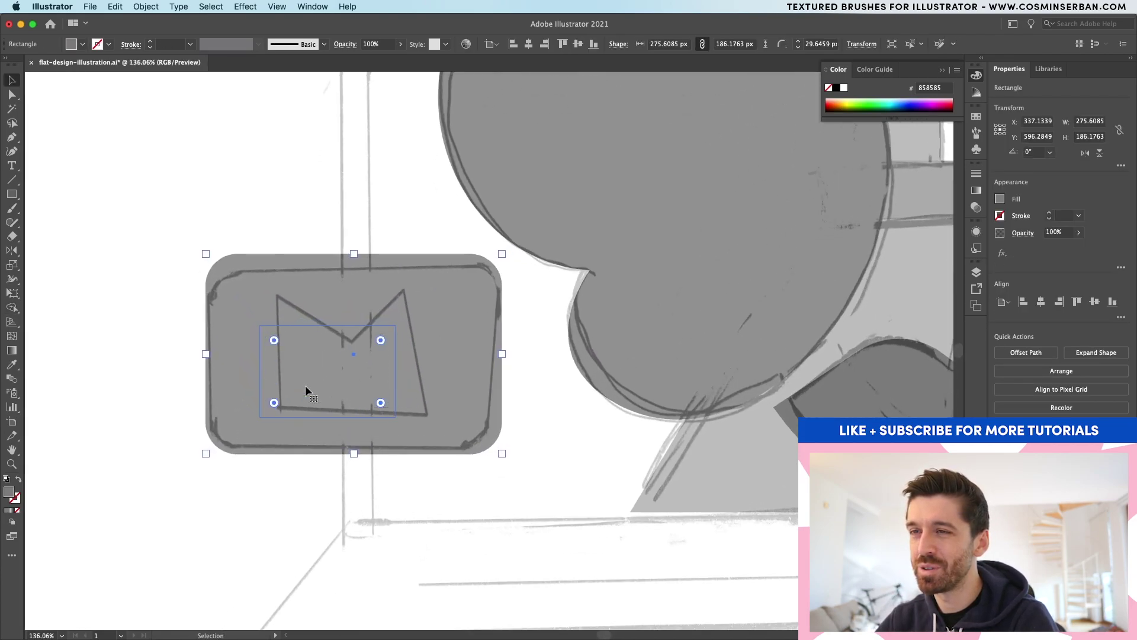
{"action": "scroll", "coordinate": [304, 385], "scroll_direction": "down", "scroll_amount": 6}
Draw the M's left half as a path using the camera outline's light-grey 30 pt stroke
{"action": "left_click", "coordinate": [610, 311]}
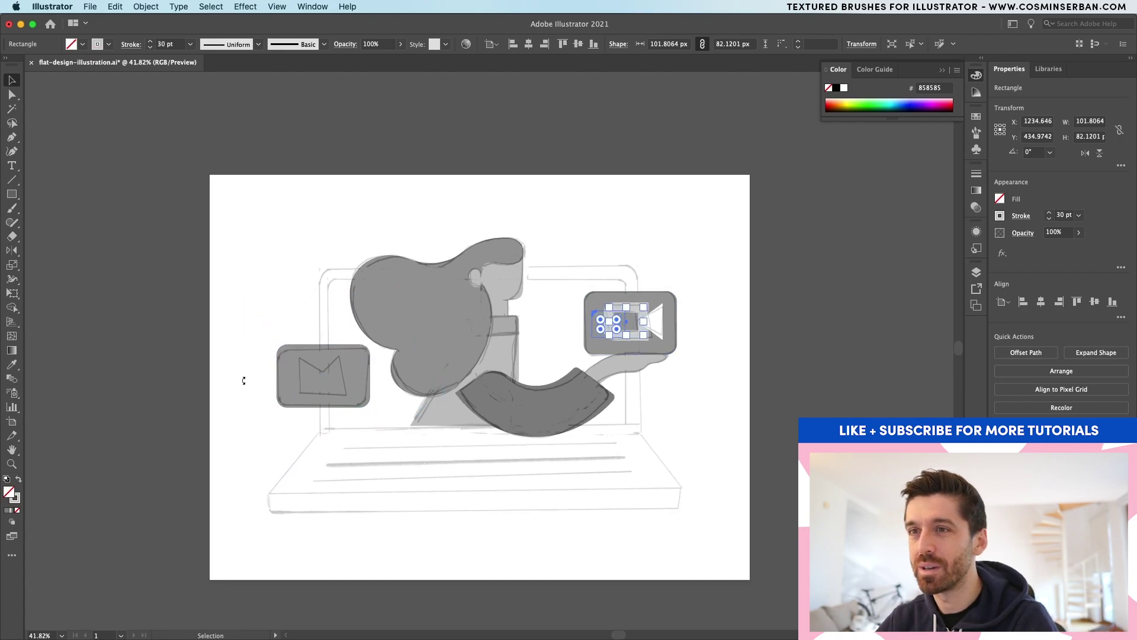
{"action": "scroll", "coordinate": [243, 381], "scroll_direction": "up", "scroll_amount": 5}
{"action": "scroll", "coordinate": [489, 385], "scroll_direction": "up", "scroll_amount": 3}
{"action": "key", "text": "p"}
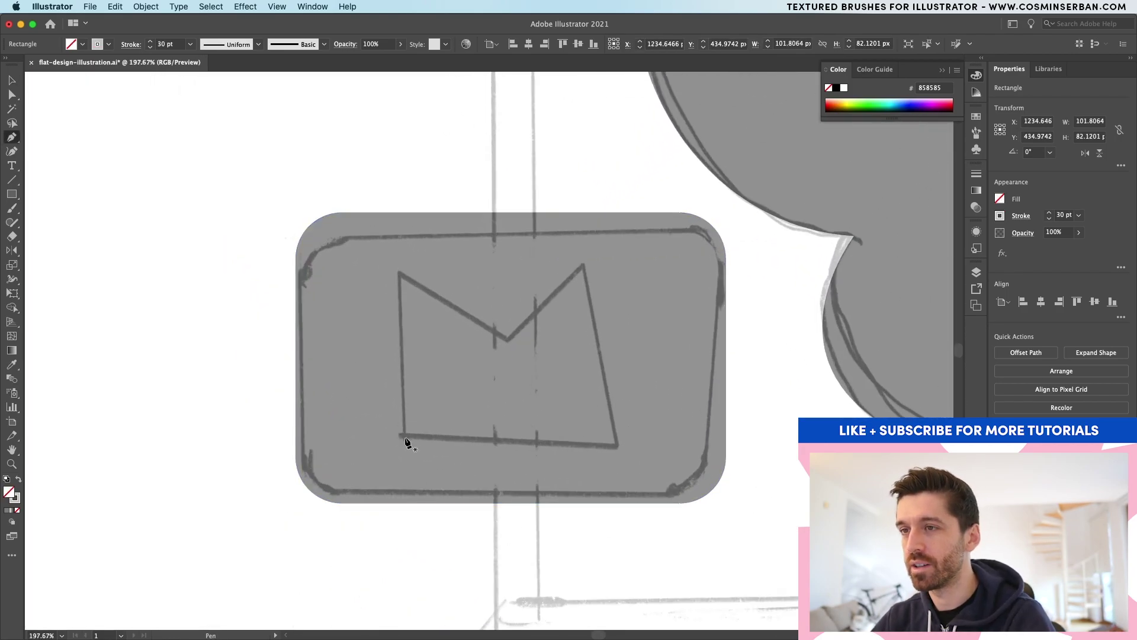
{"action": "left_click", "coordinate": [405, 439]}
{"action": "left_click", "coordinate": [405, 266]}
{"action": "left_click", "coordinate": [511, 357]}
Round the half-M's top corner and expand its stroke into a filled shape
{"action": "key", "text": "a"}
{"action": "left_click", "coordinate": [406, 267]}
{"action": "left_click_drag", "start_coordinate": [411, 278], "coordinate": [440, 291]}
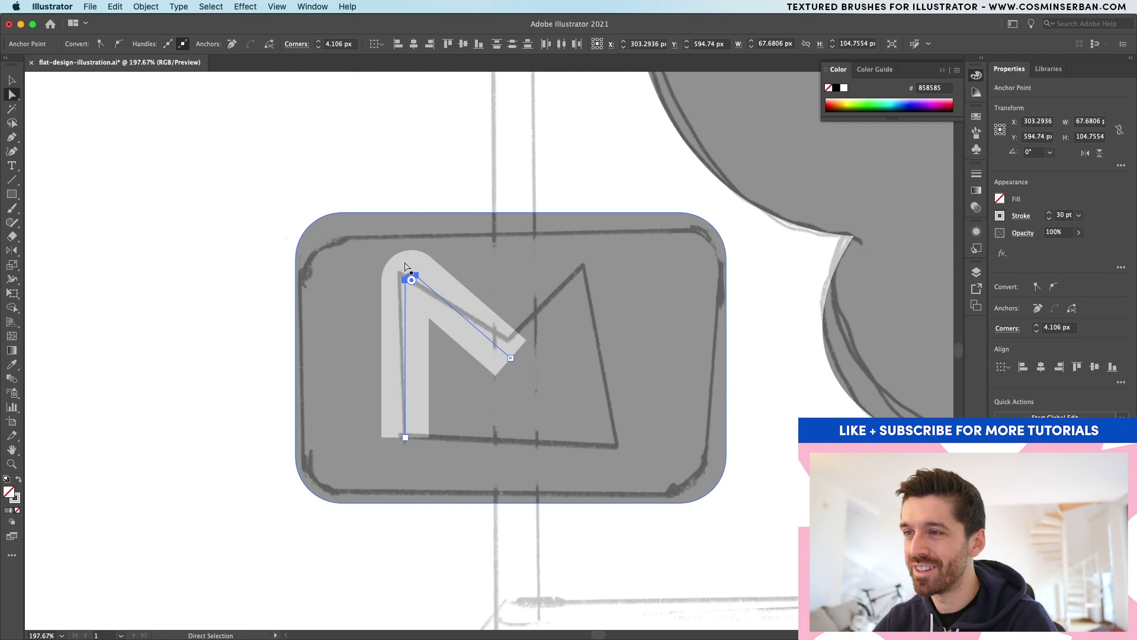
{"action": "key", "text": "v"}
{"action": "left_click", "coordinate": [146, 6]}
{"action": "left_click", "coordinate": [178, 148]}
{"action": "left_click", "coordinate": [612, 397]}
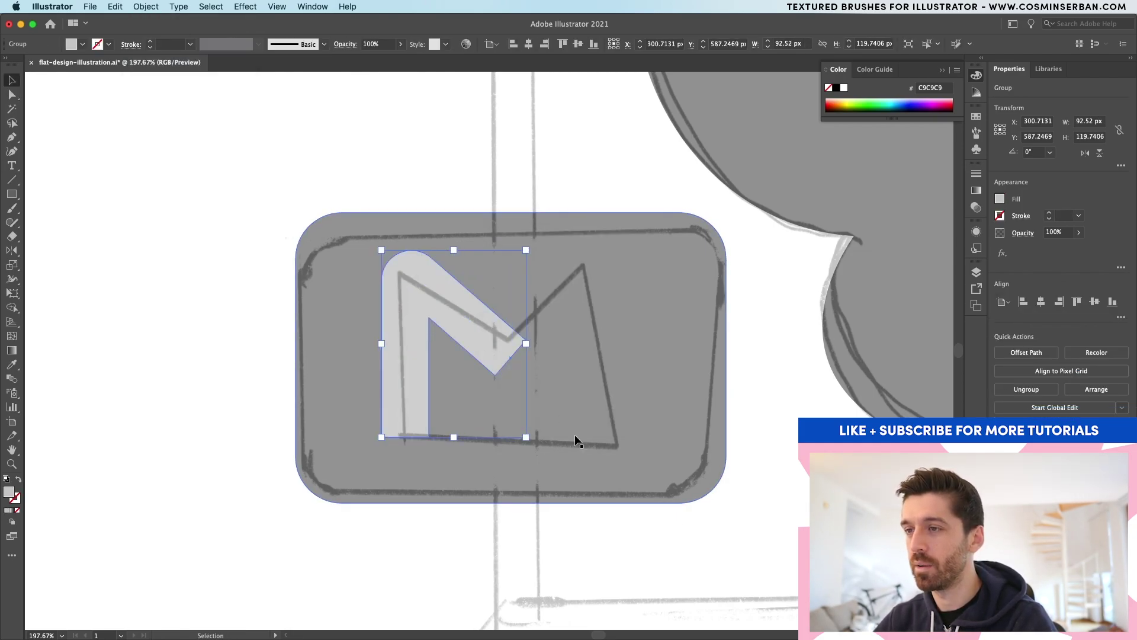
Mirror a copy of the half-M to complete the M shape
{"action": "key", "text": "o"}
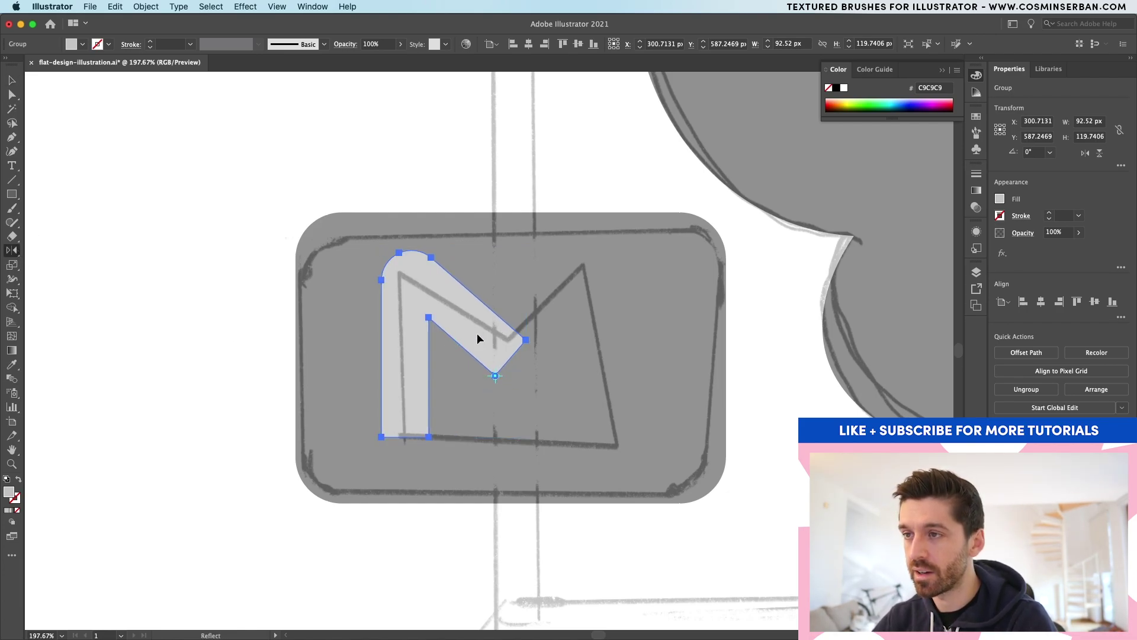
{"action": "key", "text": "alt"}
{"action": "left_click_drag", "start_coordinate": [479, 336], "coordinate": [525, 340]}
{"action": "key", "text": "v"}
{"action": "scroll", "coordinate": [525, 339], "scroll_direction": "down", "scroll_amount": 4}
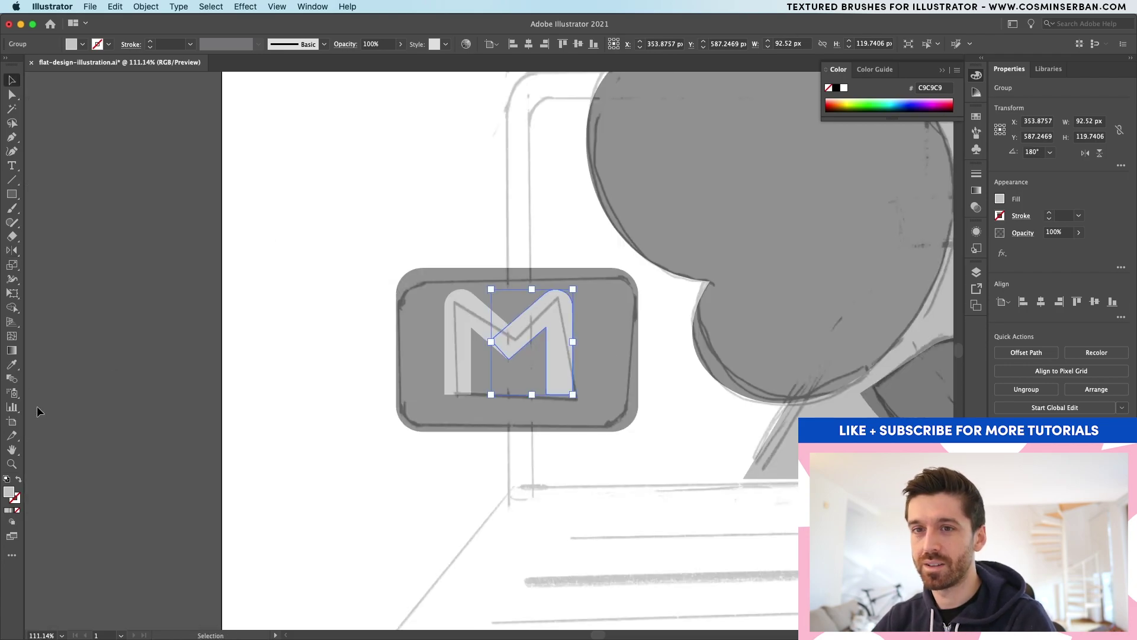
Fill the M's right half with darker grey 8C8C8C and send it behind the left half
{"action": "double_click", "coordinate": [11, 496]}
{"action": "left_click", "coordinate": [418, 320]}
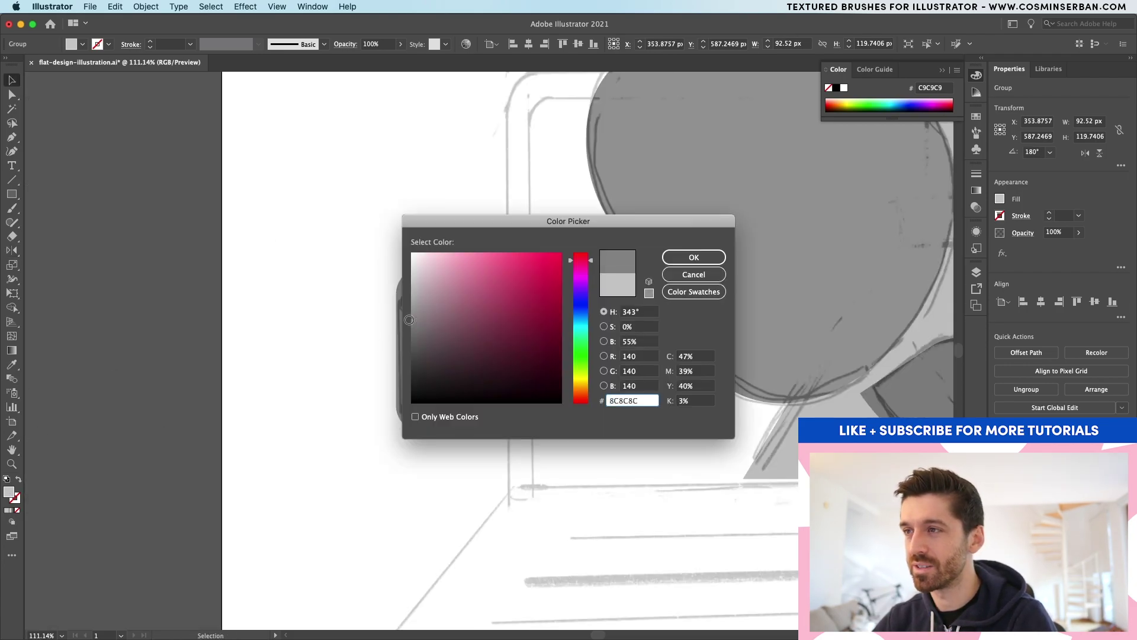
{"action": "left_click", "coordinate": [719, 254]}
{"action": "key", "text": "super+bracketleft"}
Add a 145.68 × 30 px light-grey bar along the M's base, behind its dark leg
{"action": "scroll", "coordinate": [539, 356], "scroll_direction": "up", "scroll_amount": 2}
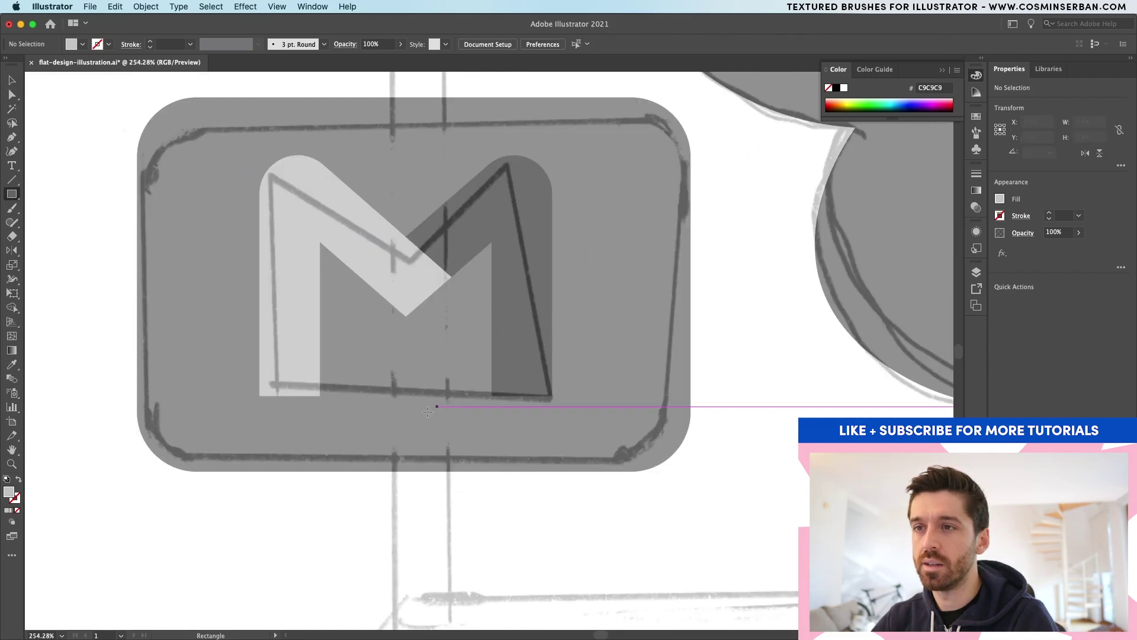
{"action": "left_click_drag", "start_coordinate": [260, 395], "coordinate": [554, 368]}
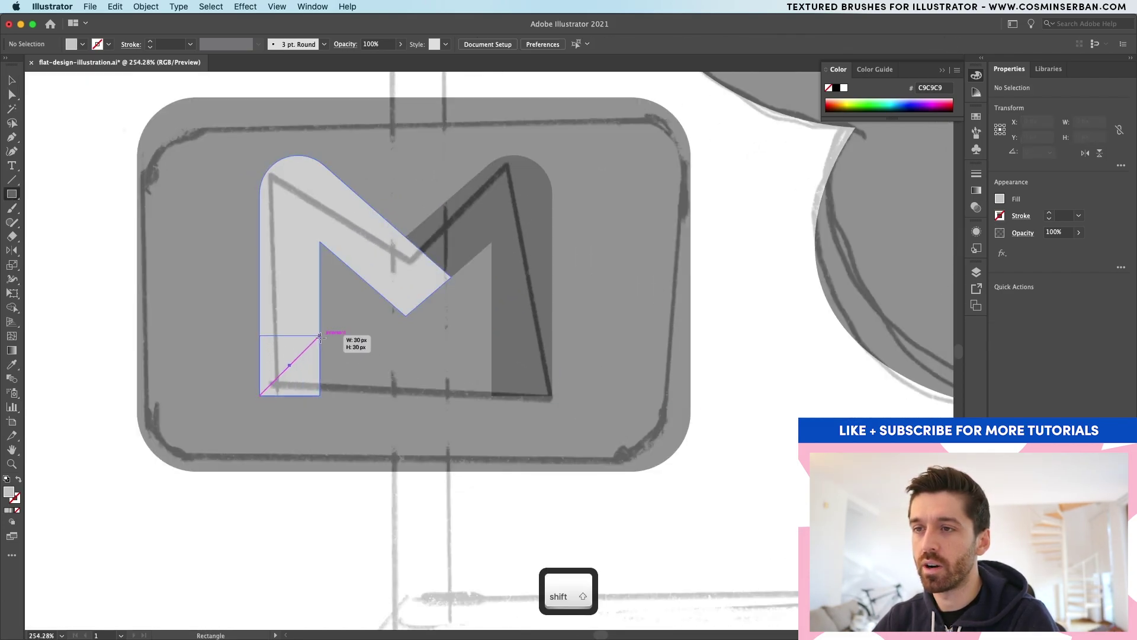
{"action": "key", "text": "v"}
{"action": "key", "text": "super+bracketleft"}
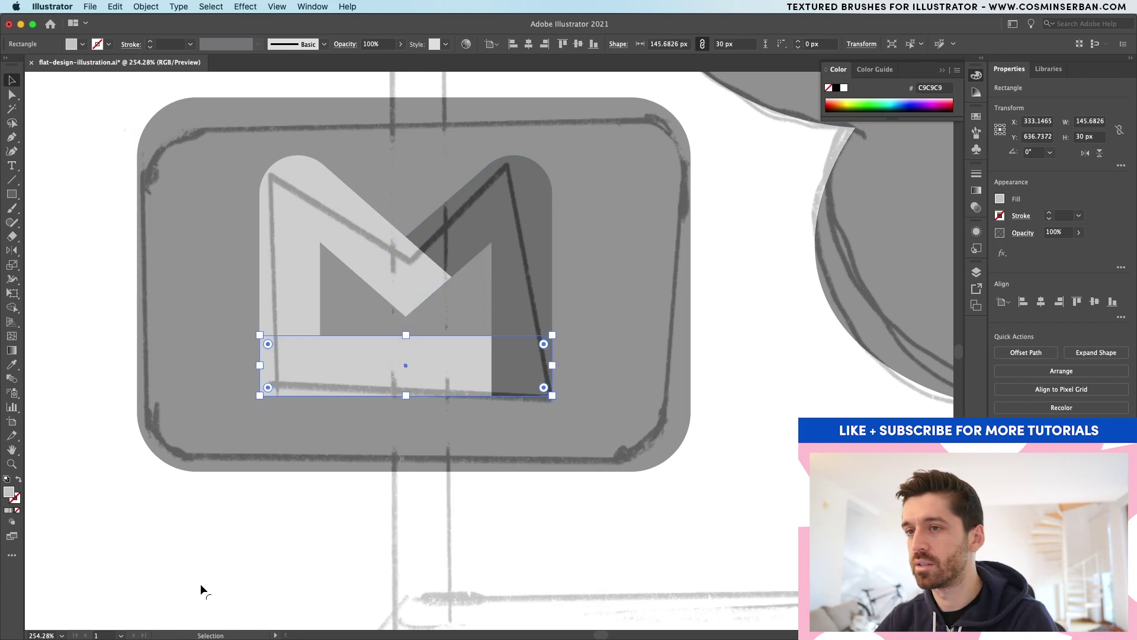
{"action": "left_click", "coordinate": [200, 584]}
{"action": "key", "text": "super+0"}
{"action": "left_click", "coordinate": [12, 194]}
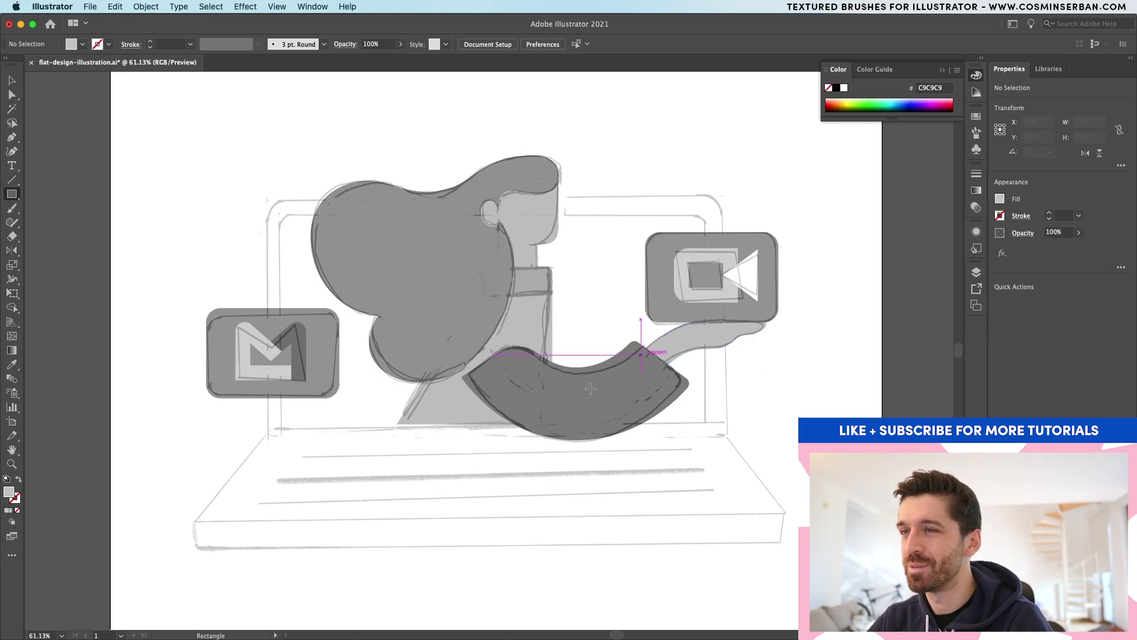
Draw a rectangle over the laptop screen, send it to back, and make it a 6 pt outline
{"action": "left_click_drag", "start_coordinate": [268, 429], "coordinate": [723, 194]}
{"action": "right_click", "coordinate": [699, 214]}
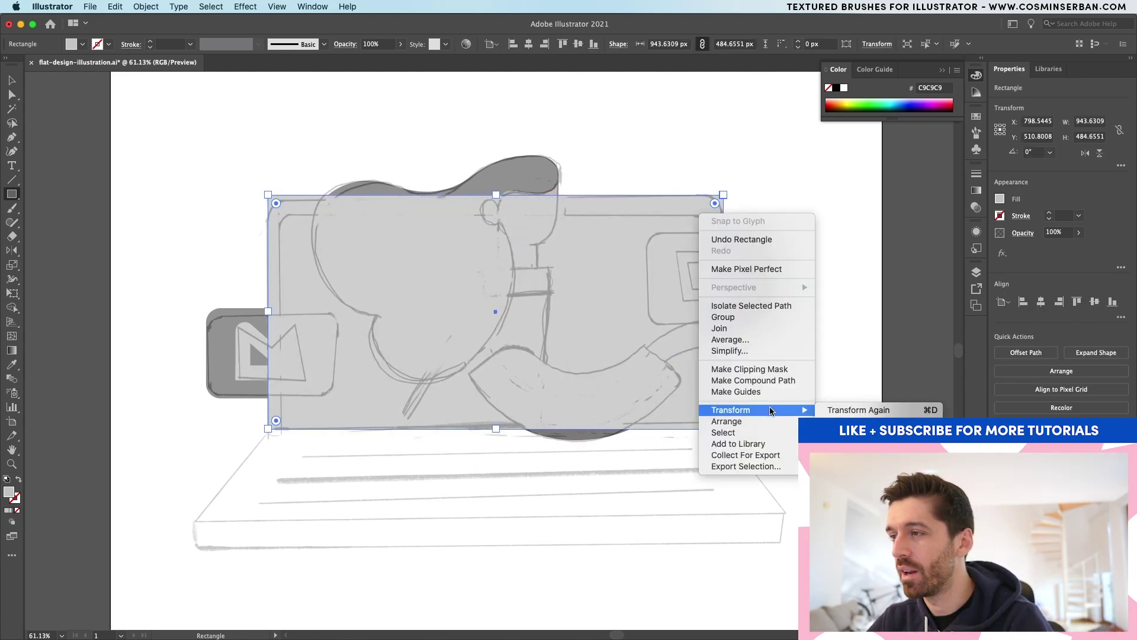
{"action": "mouse_move", "coordinate": [770, 421]}
{"action": "left_click", "coordinate": [848, 455]}
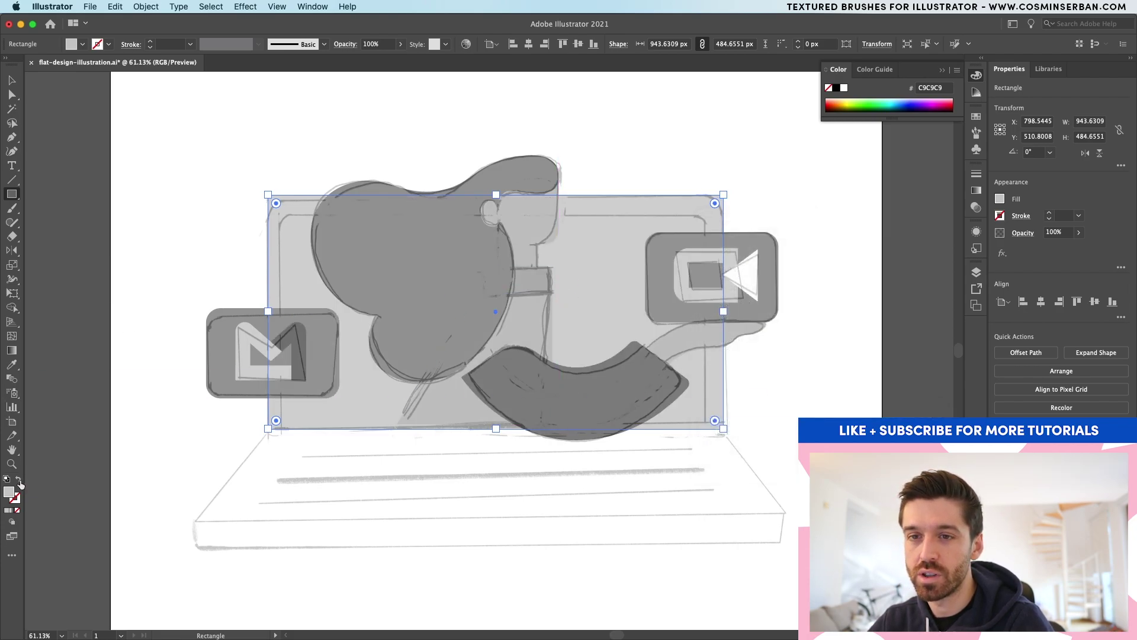
{"action": "left_click", "coordinate": [19, 480]}
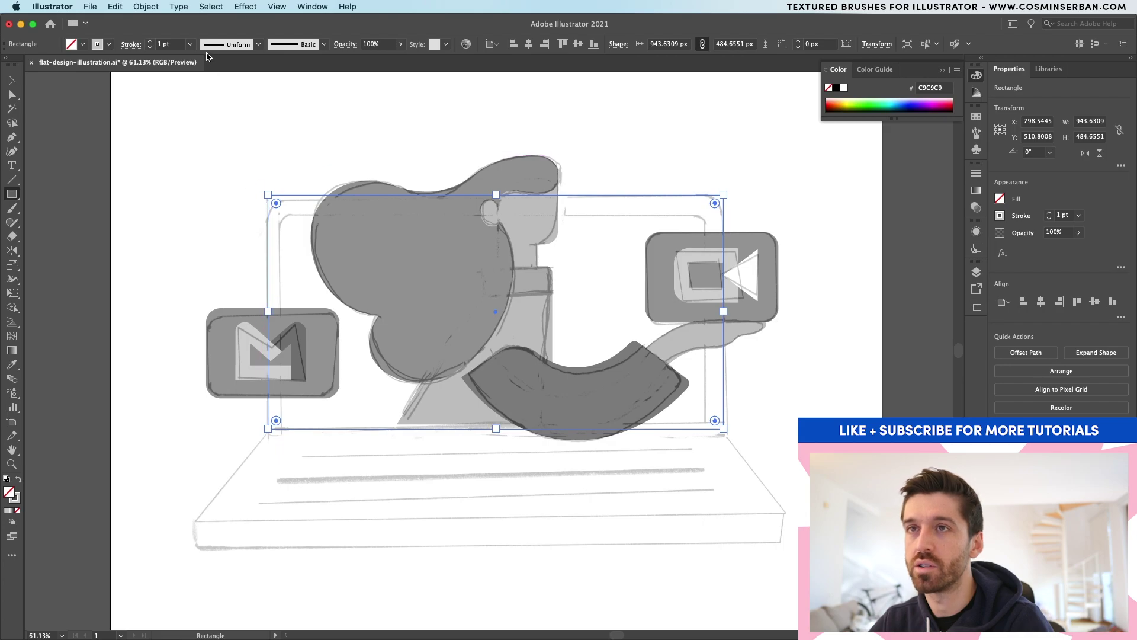
{"action": "key", "text": "v"}
{"action": "left_click", "coordinate": [150, 42]}
{"action": "left_click", "coordinate": [151, 42]}
{"action": "left_click", "coordinate": [151, 41]}
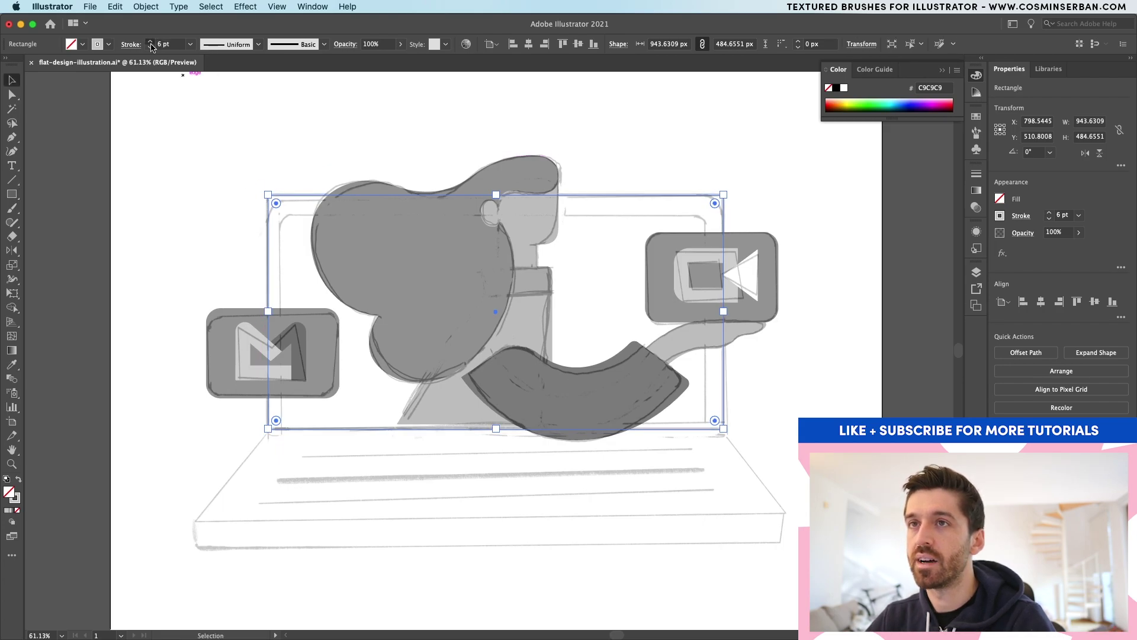
Paste a narrower copy in front and round both rectangles' top corners to about 37 px
{"action": "key", "text": "super"}
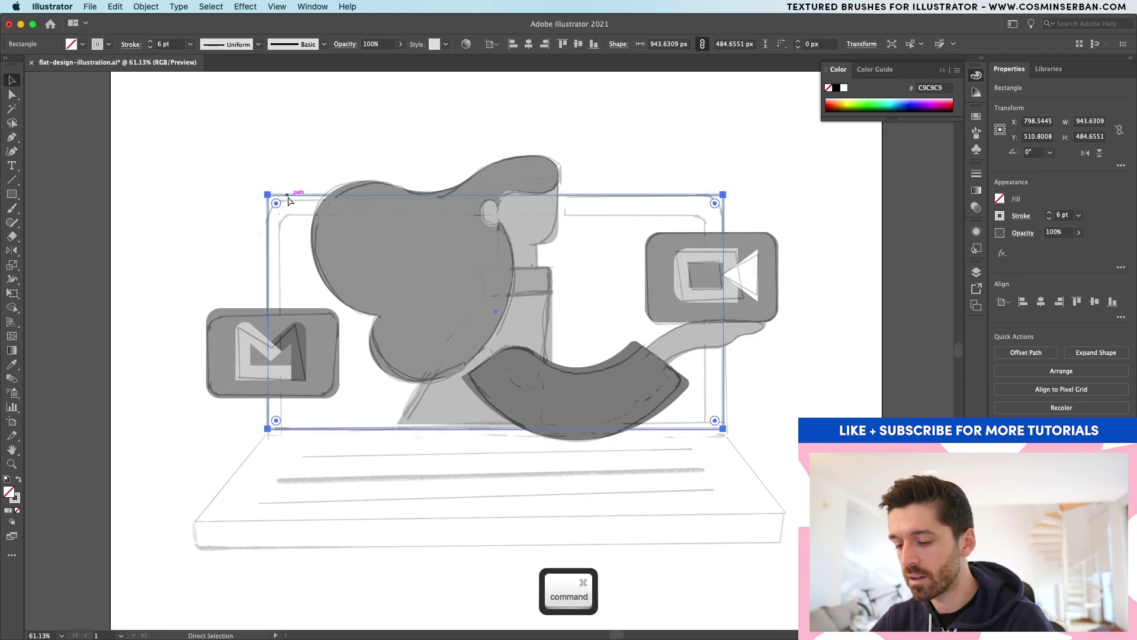
{"action": "key", "text": "super+c"}
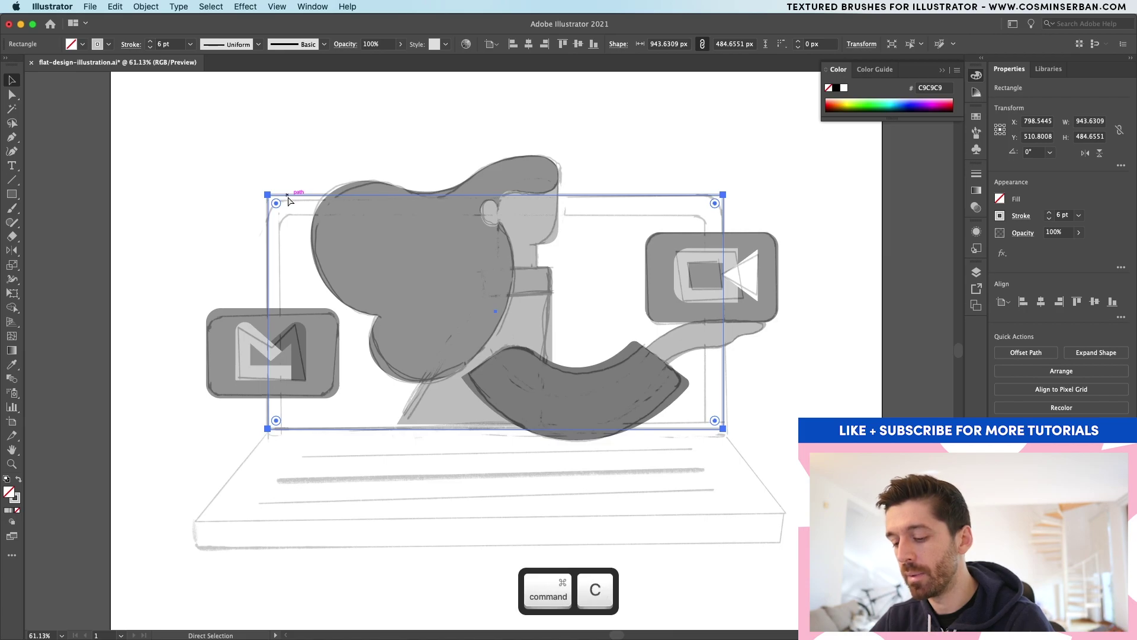
{"action": "key", "text": "super+f"}
{"action": "left_click_drag", "start_coordinate": [723, 311], "coordinate": [713, 312]}
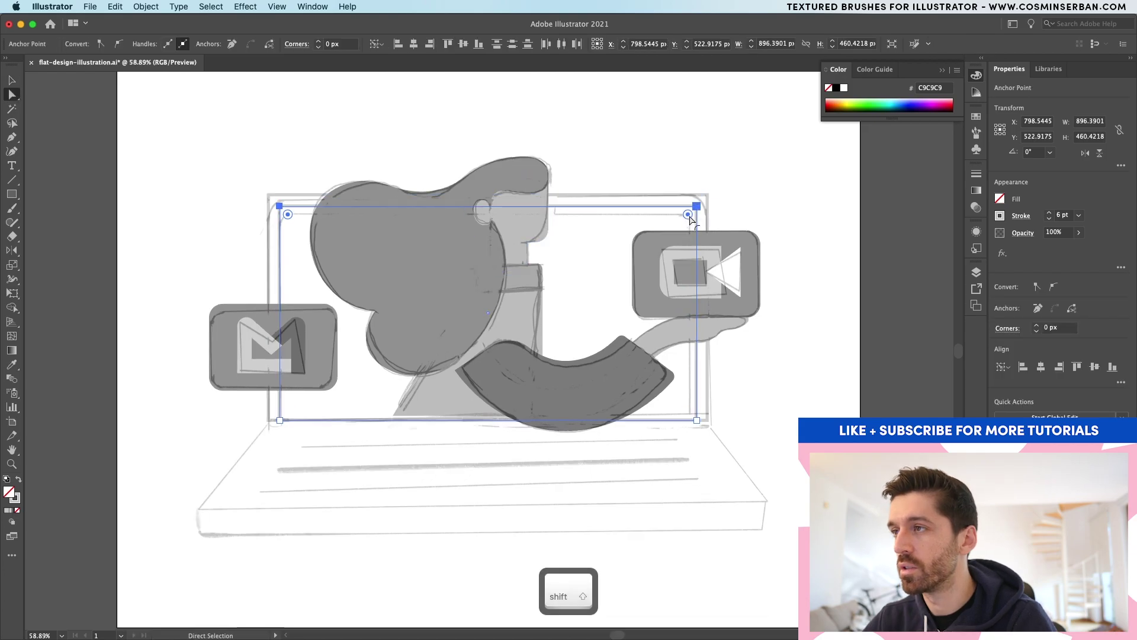
{"action": "left_click_drag", "start_coordinate": [691, 213], "coordinate": [689, 221]}
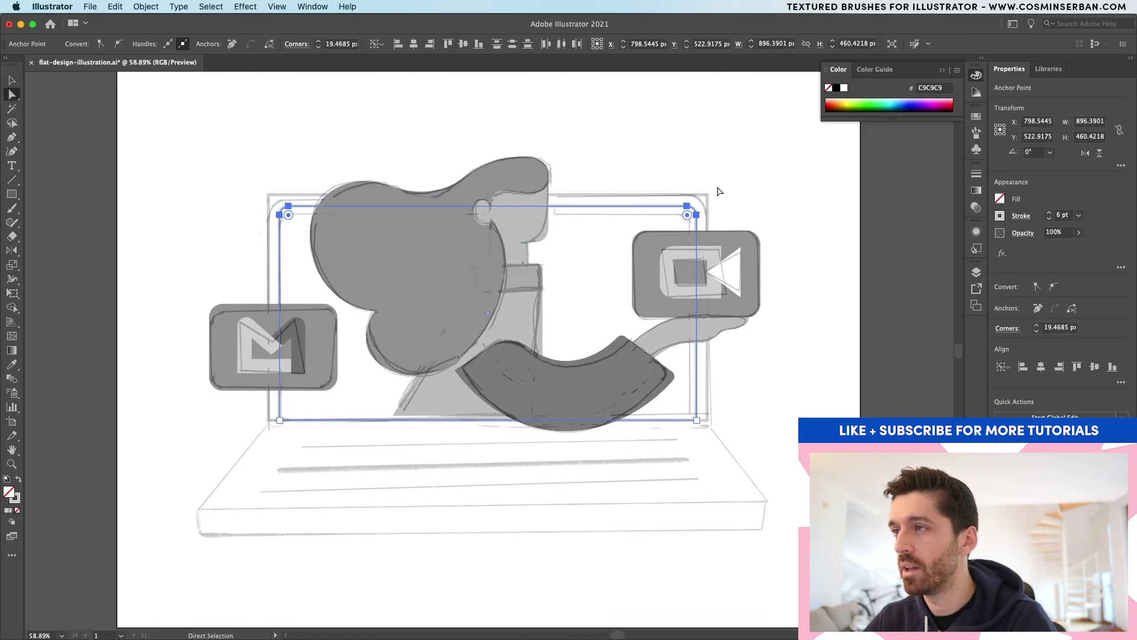
{"action": "left_click", "coordinate": [707, 194]}
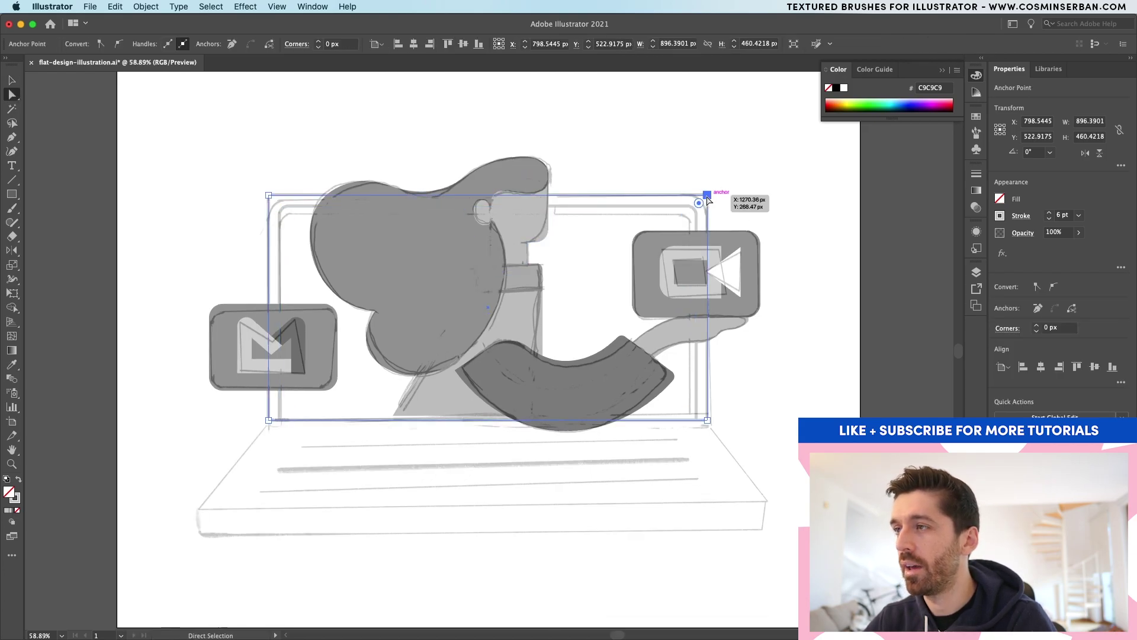
{"action": "left_click", "coordinate": [270, 198], "text": "shift"}
{"action": "scroll", "coordinate": [272, 197], "scroll_direction": "up", "scroll_amount": 10}
{"action": "left_click_drag", "start_coordinate": [261, 197], "coordinate": [352, 277]}
{"action": "scroll", "coordinate": [351, 274], "scroll_direction": "down", "scroll_amount": 7}
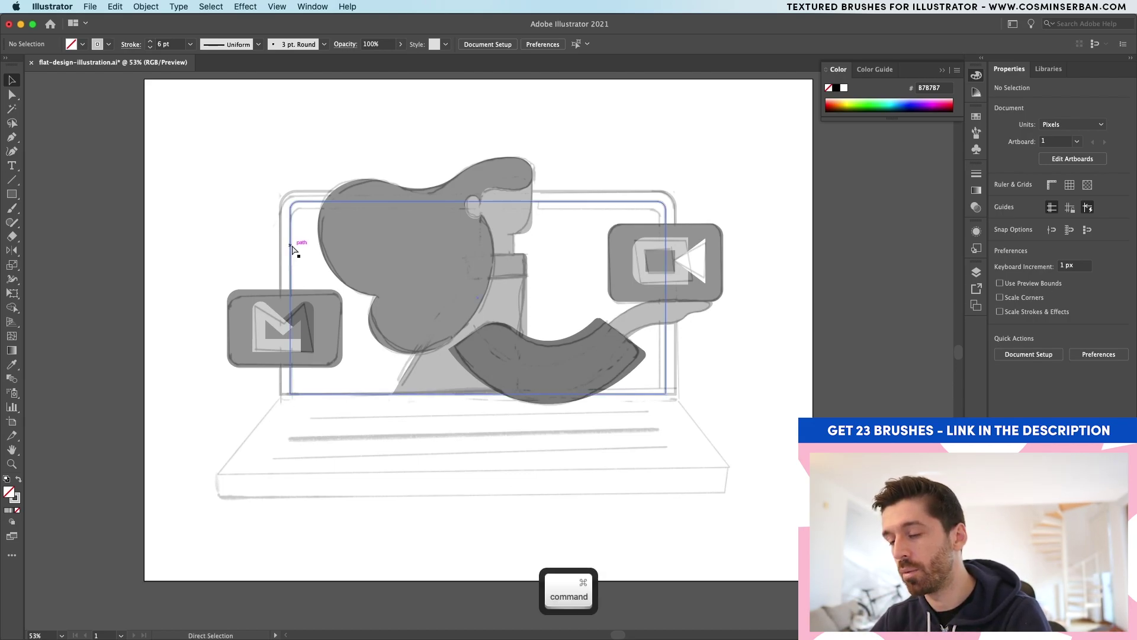
Add a vertical guide at the screen's centre and Pen-draw the left half of the laptop base
{"action": "key", "text": "super+r"}
{"action": "left_click", "coordinate": [288, 214]}
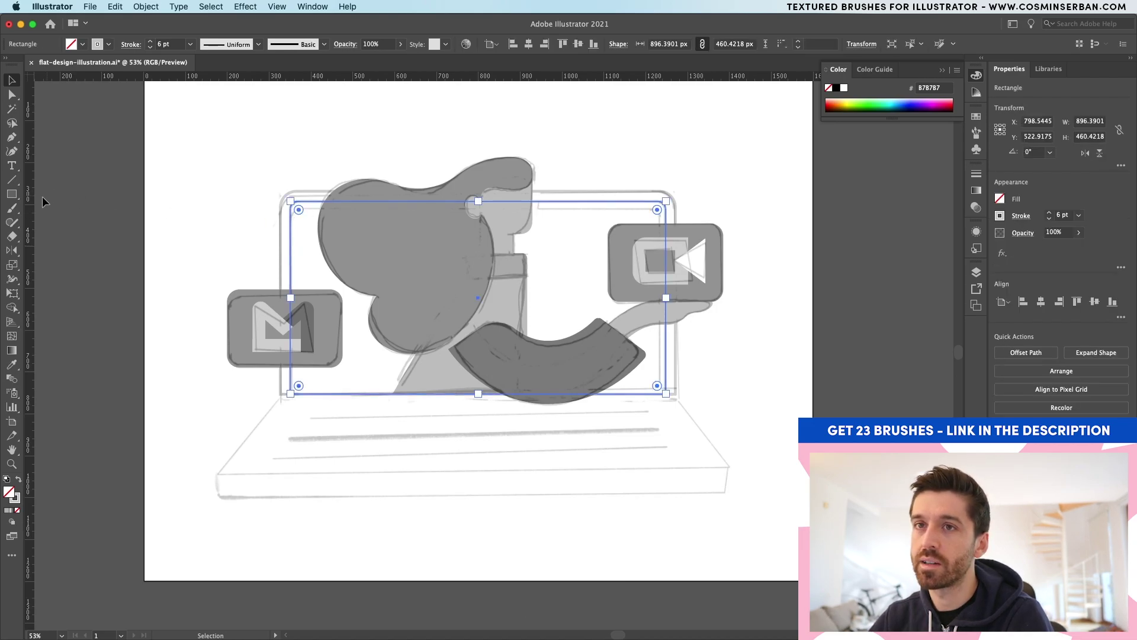
{"action": "left_click_drag", "start_coordinate": [29, 203], "coordinate": [477, 235]}
{"action": "key", "text": "p"}
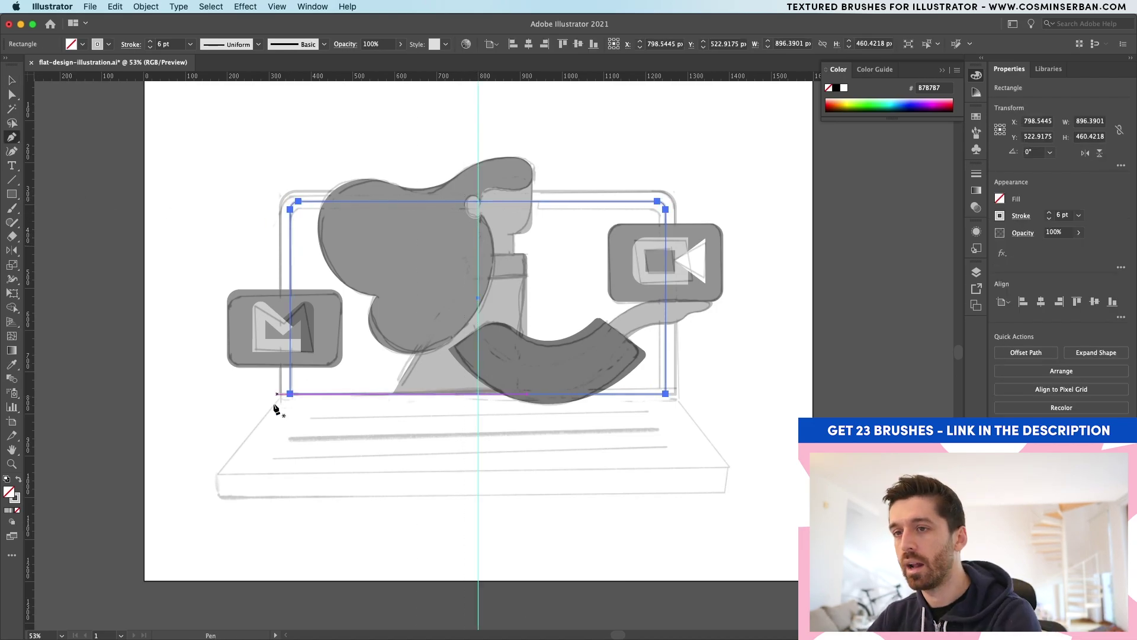
{"action": "left_click", "coordinate": [281, 394]}
{"action": "left_click", "coordinate": [212, 475]}
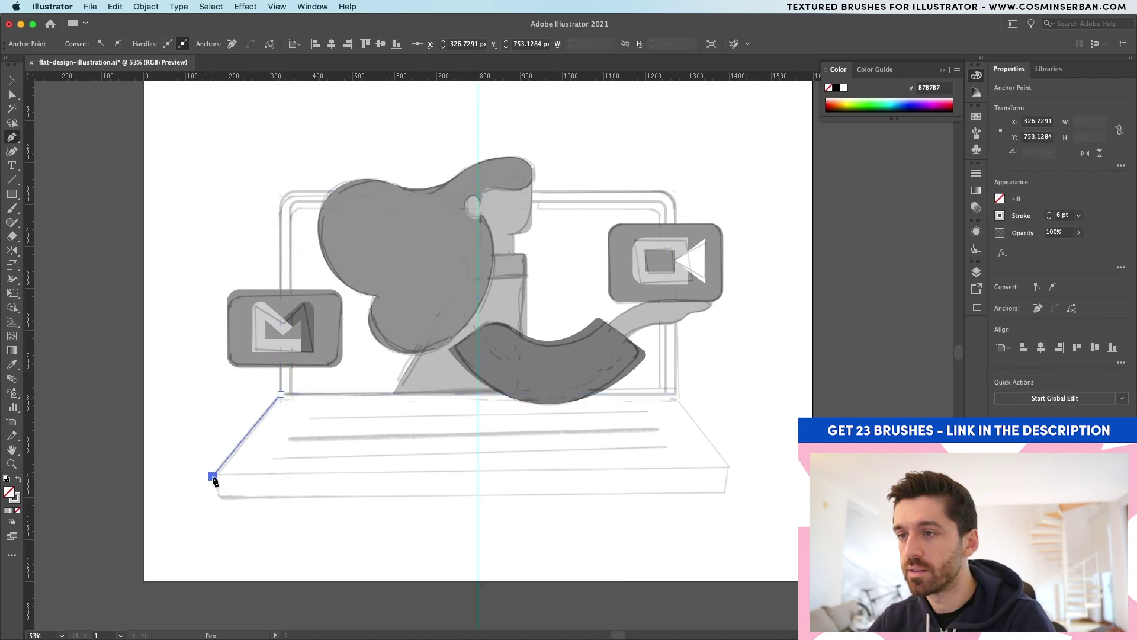
{"action": "left_click", "coordinate": [478, 476], "text": "shift"}
{"action": "key", "text": "v"}
{"action": "left_click", "coordinate": [478, 442]}
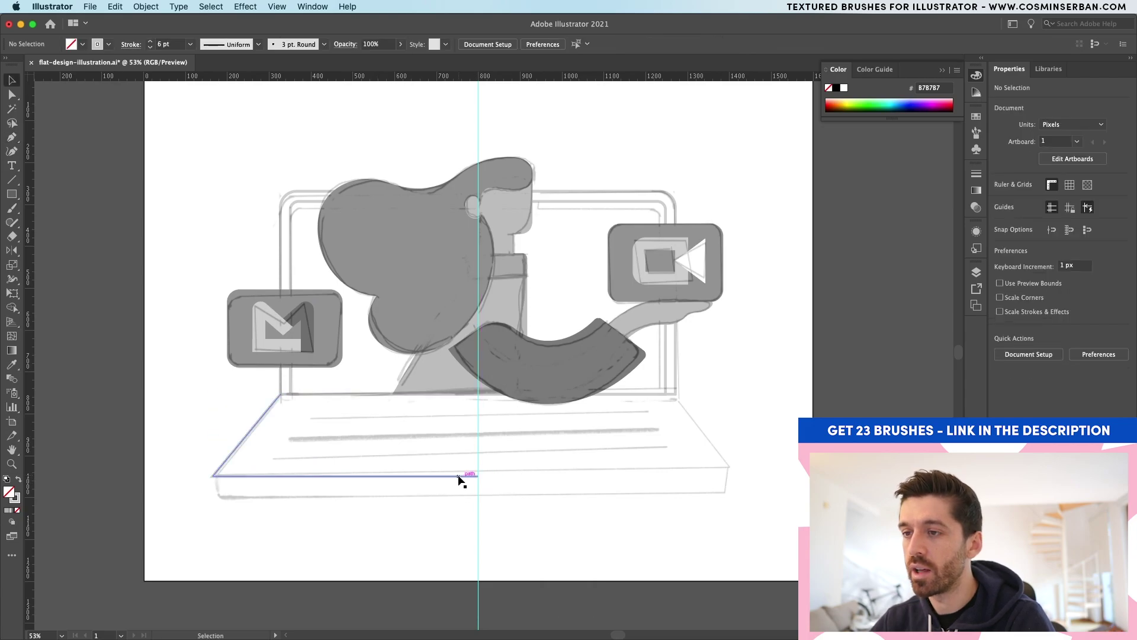
Reflect a copy of the half base across the guide, then delete the guide
{"action": "left_click", "coordinate": [459, 476]}
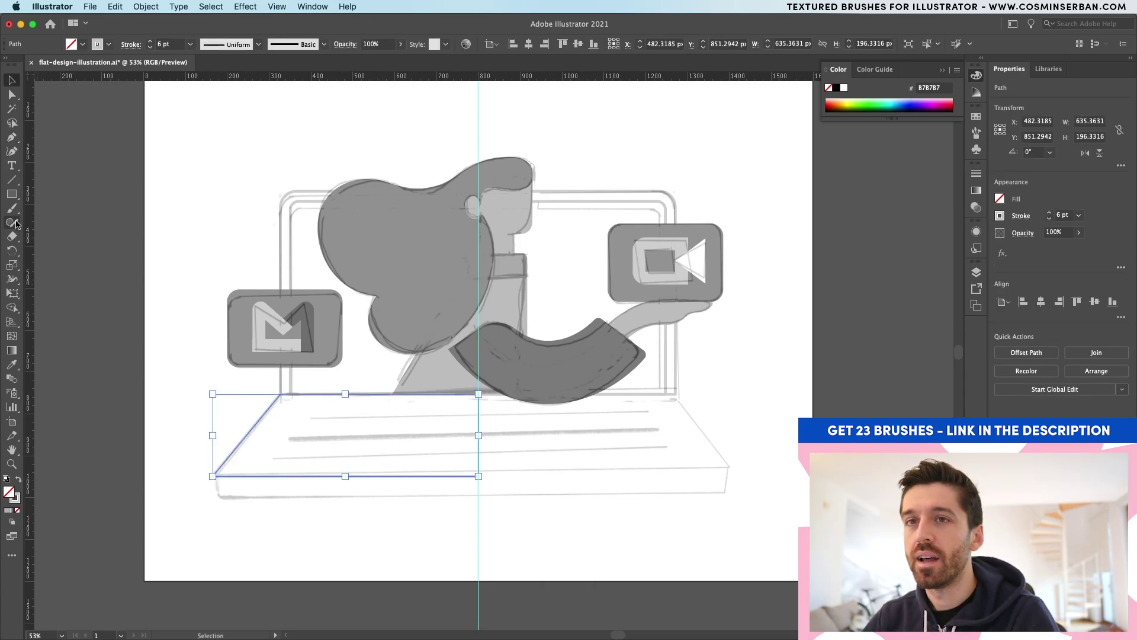
{"action": "left_click_drag", "start_coordinate": [12, 250], "coordinate": [65, 265]}
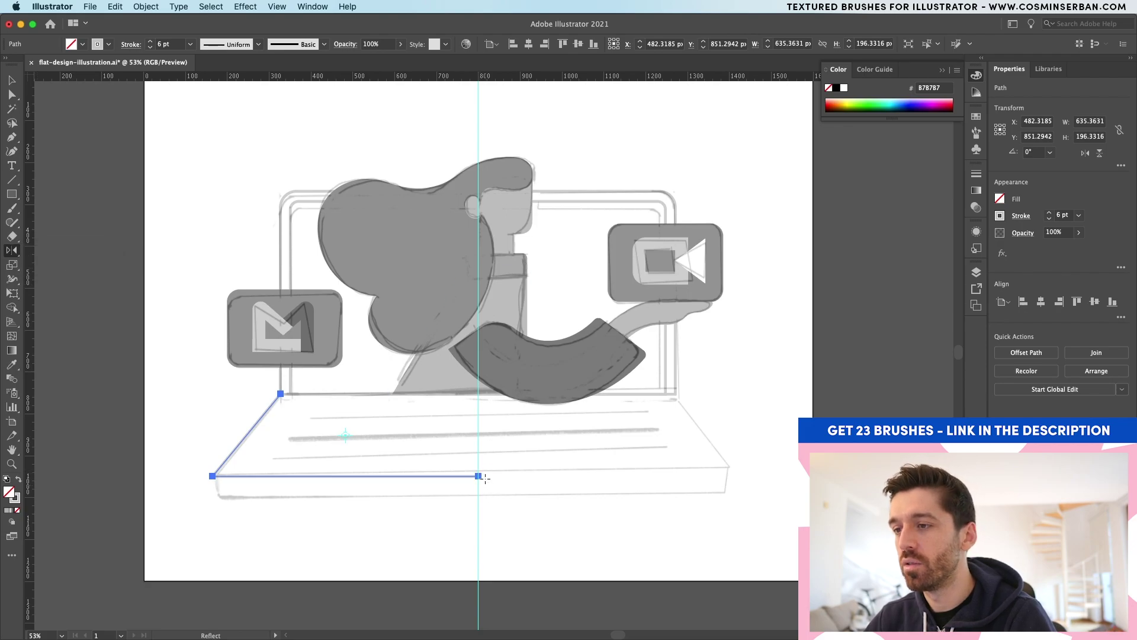
{"action": "left_click_drag", "start_coordinate": [431, 474], "coordinate": [559, 472]}
{"action": "key", "text": "v"}
{"action": "left_click", "coordinate": [566, 525]}
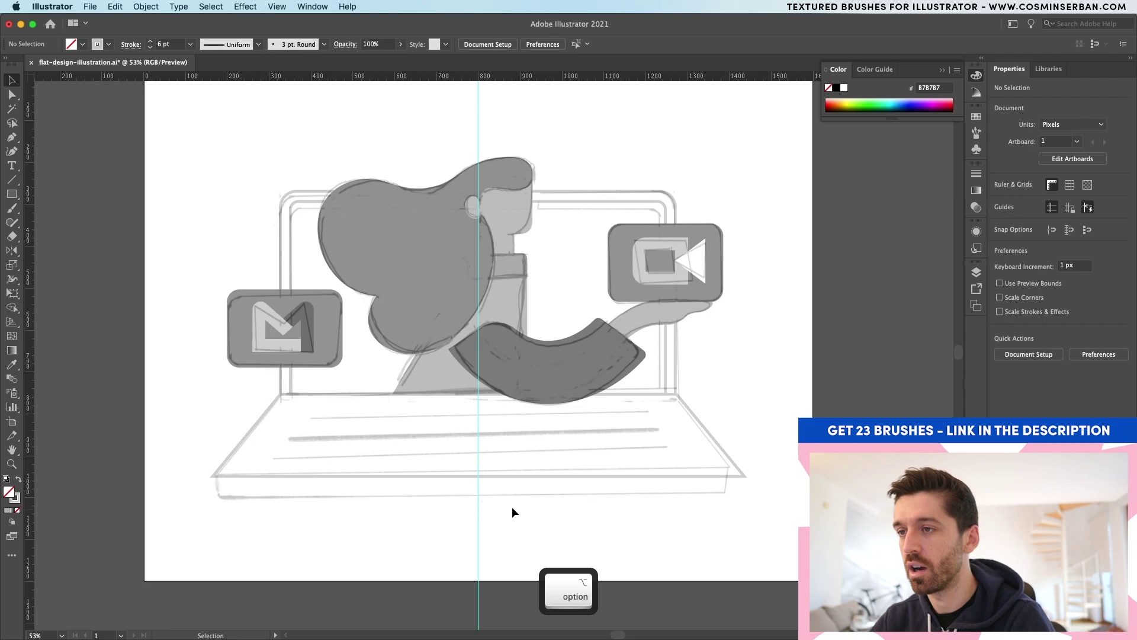
{"action": "left_click", "coordinate": [478, 501]}
{"action": "key", "text": "Delete"}
Join the two base halves at their middle points into one closed path
{"action": "key", "text": "a"}
{"action": "left_click", "coordinate": [478, 475]}
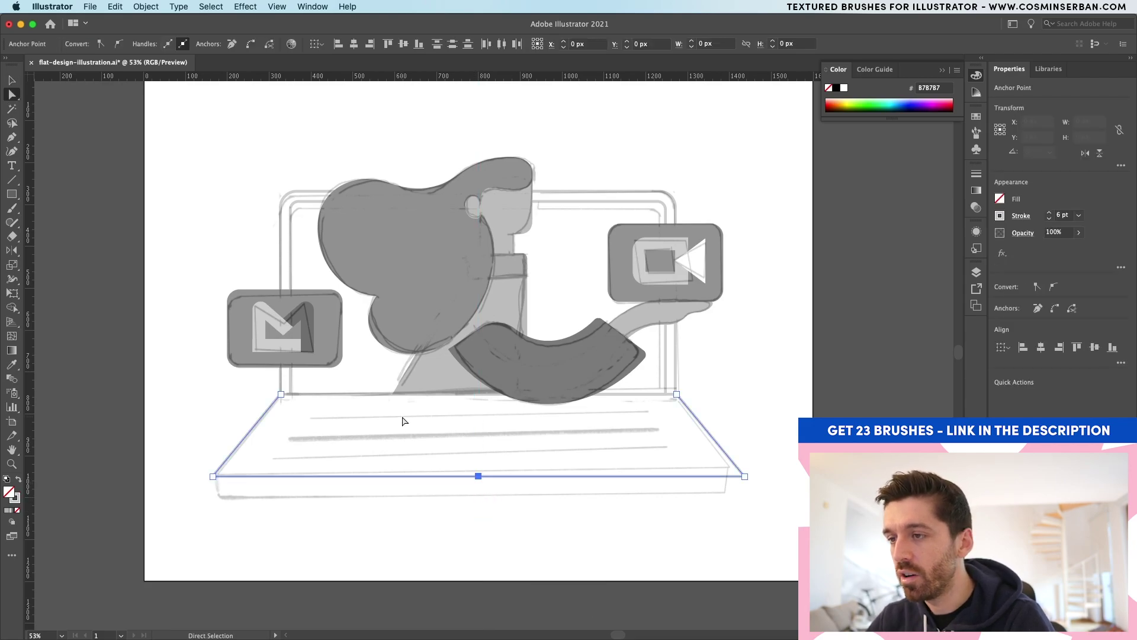
{"action": "scroll", "coordinate": [427, 468], "scroll_direction": "up", "scroll_amount": 6}
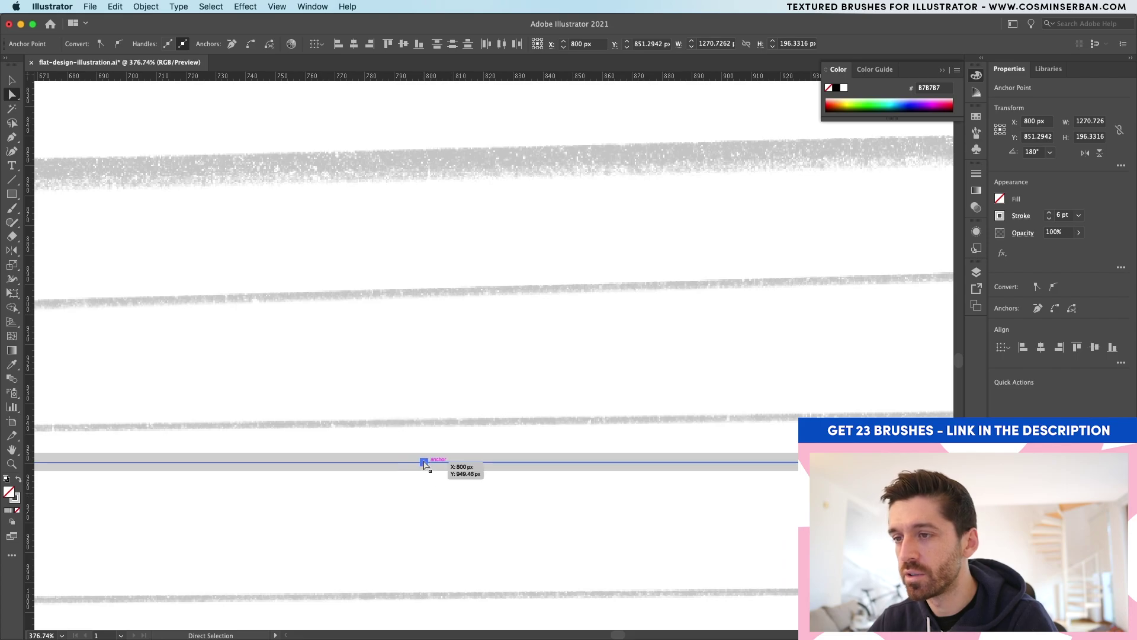
{"action": "right_click", "coordinate": [423, 462]}
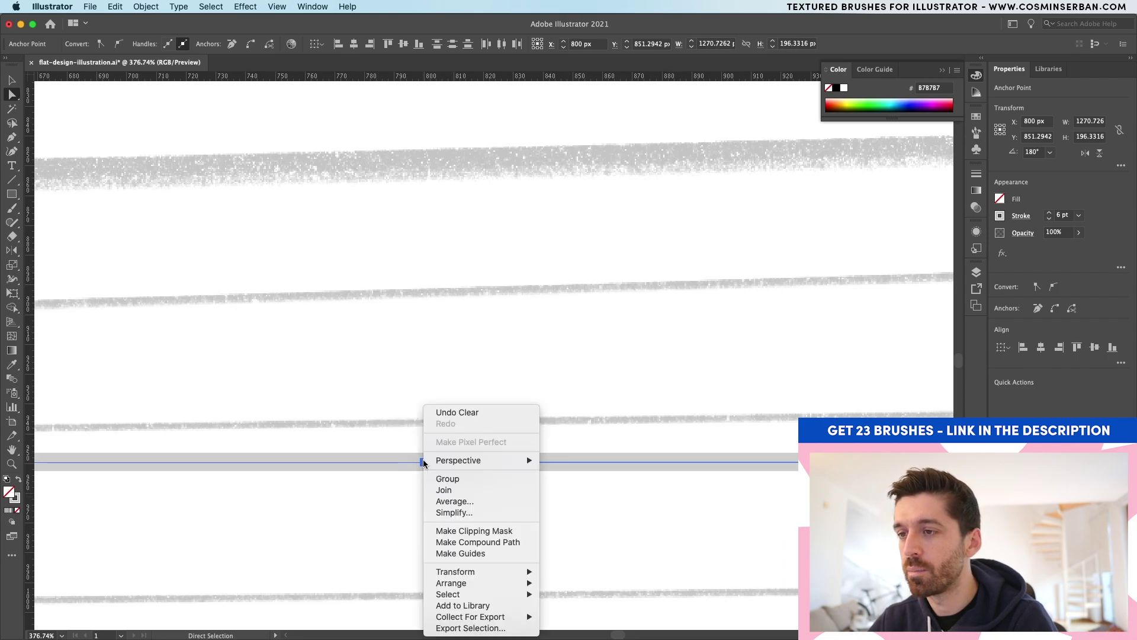
{"action": "left_click", "coordinate": [453, 492]}
Round the laptop base's bottom-left and bottom-right corners
{"action": "key", "text": "v"}
{"action": "key", "text": "super+0"}
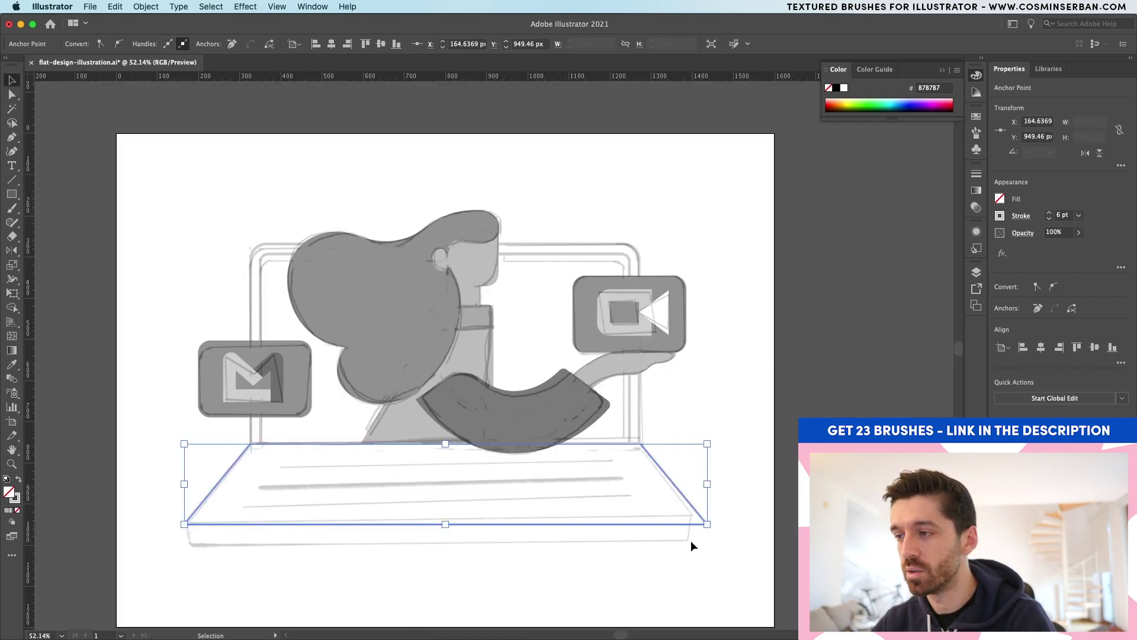
{"action": "left_click", "coordinate": [689, 542]}
{"action": "key", "text": "a"}
{"action": "left_click", "coordinate": [707, 524]}
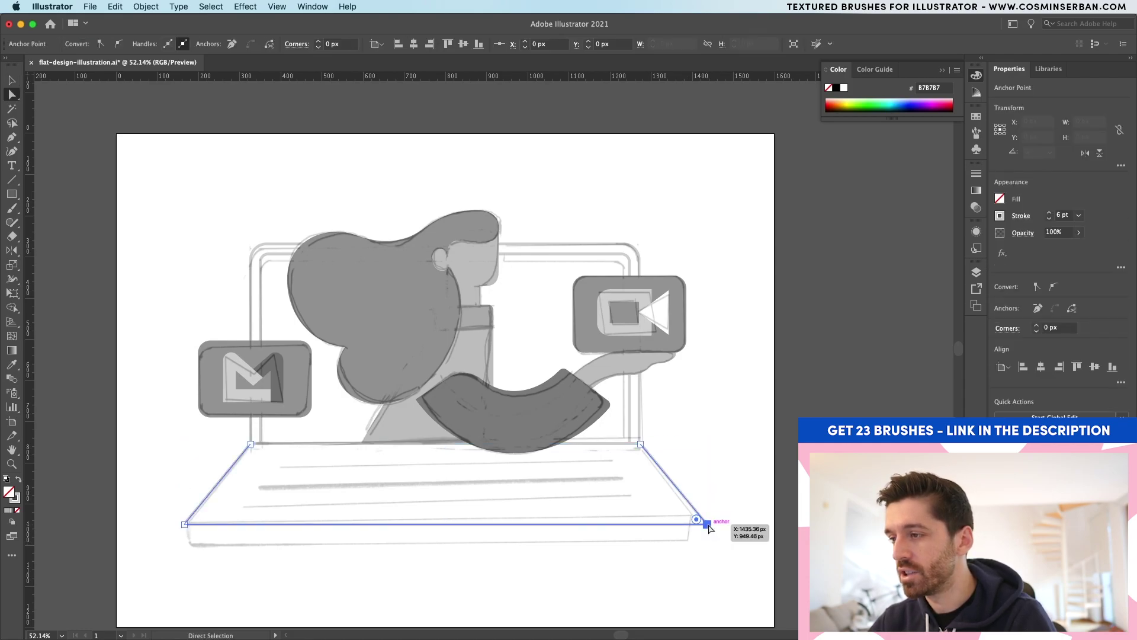
{"action": "left_click", "coordinate": [185, 525], "text": "shift"}
{"action": "left_click_drag", "start_coordinate": [195, 519], "coordinate": [200, 520]}
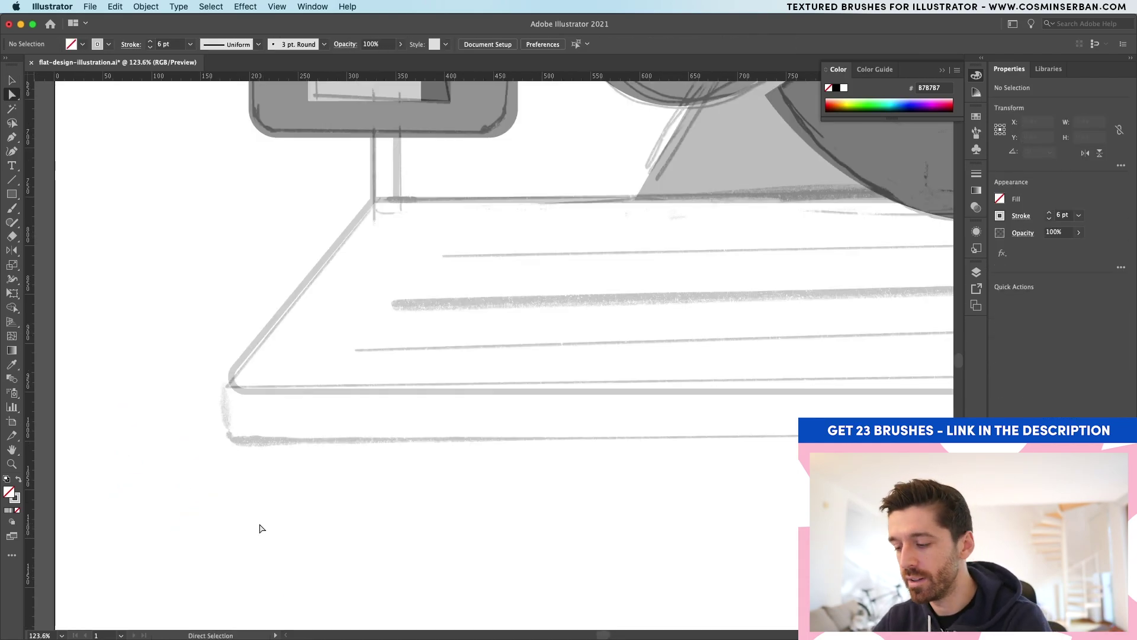
Adjust the laptop base so its bottom corners are rounded to about 21.44 px
{"action": "key", "text": "p"}
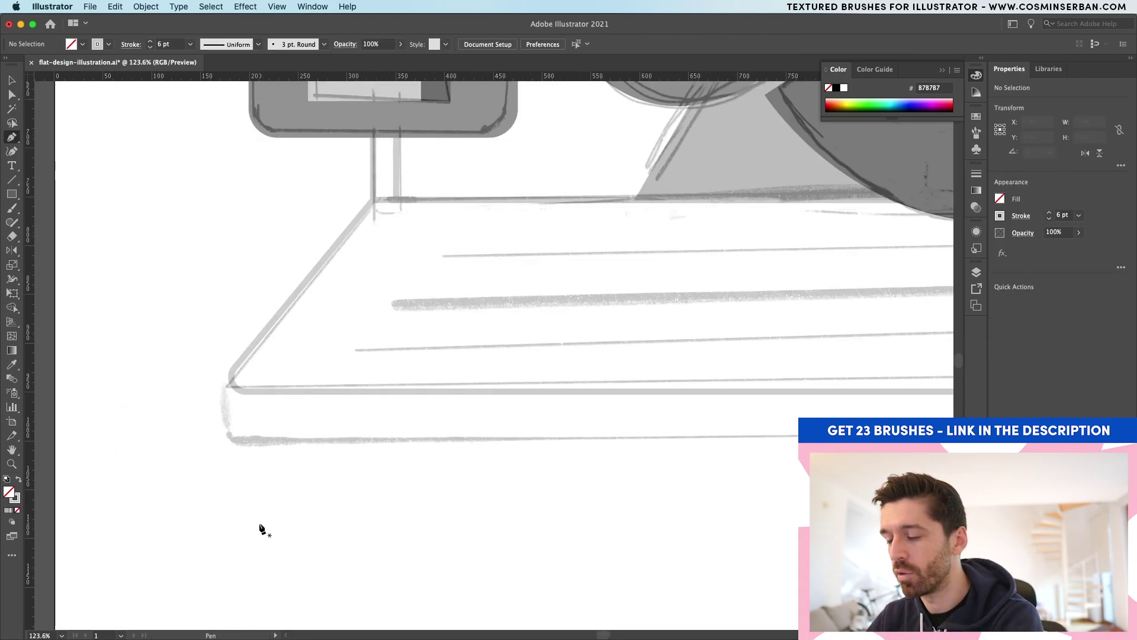
{"action": "left_click", "coordinate": [231, 380]}
{"action": "scroll", "coordinate": [232, 382], "scroll_direction": "down", "scroll_amount": 3}
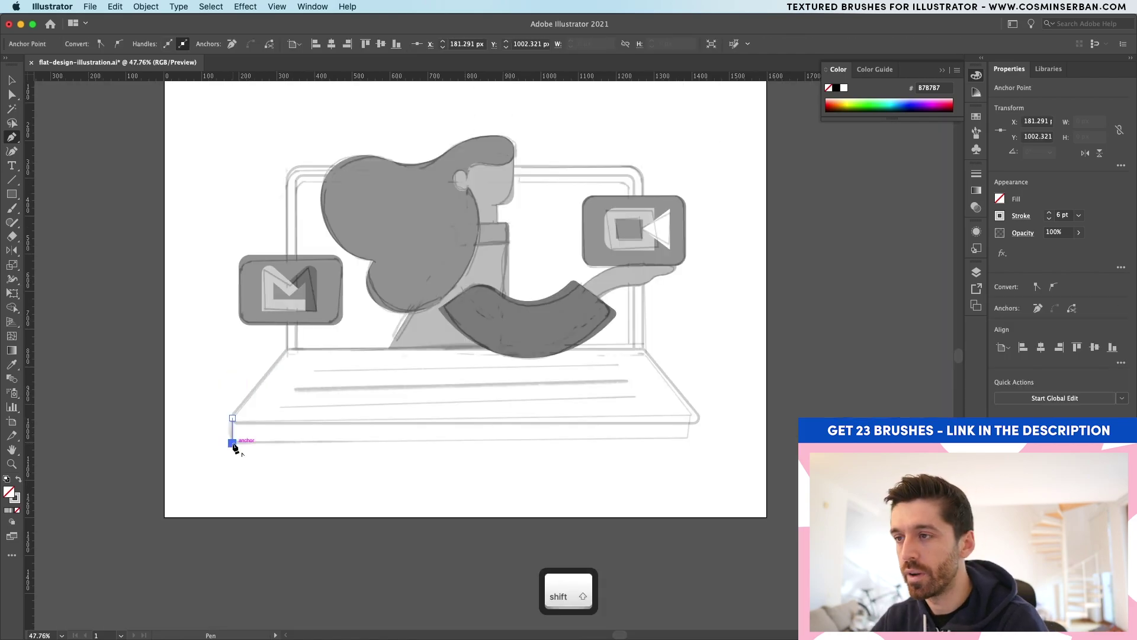
{"action": "left_click", "coordinate": [694, 456], "text": "shift"}
{"action": "scroll", "coordinate": [698, 453], "scroll_direction": "up", "scroll_amount": 3}
{"action": "key", "text": "a"}
{"action": "left_click", "coordinate": [730, 513]}
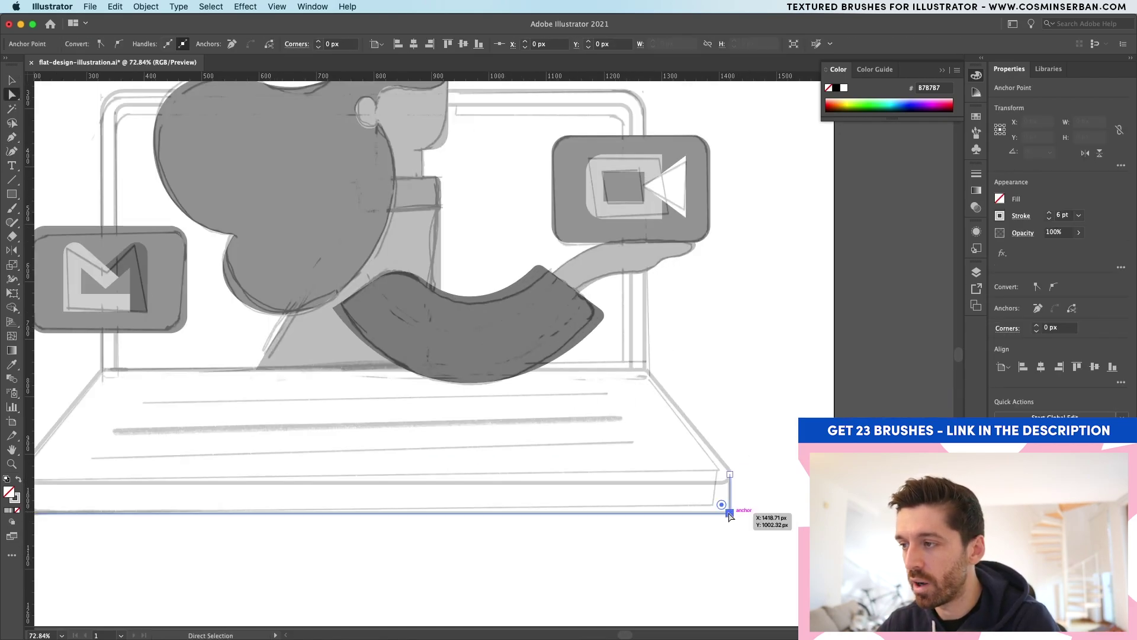
{"action": "scroll", "coordinate": [730, 515], "scroll_direction": "left", "scroll_amount": 5}
{"action": "left_click_drag", "start_coordinate": [187, 509], "coordinate": [196, 513]}
{"action": "scroll", "coordinate": [196, 513], "scroll_direction": "down", "scroll_amount": 2}
Draw a 977.5 px horizontal 6 pt keyboard line and duplicate it upward twice
{"action": "key", "text": "p"}
{"action": "left_click", "coordinate": [236, 481]}
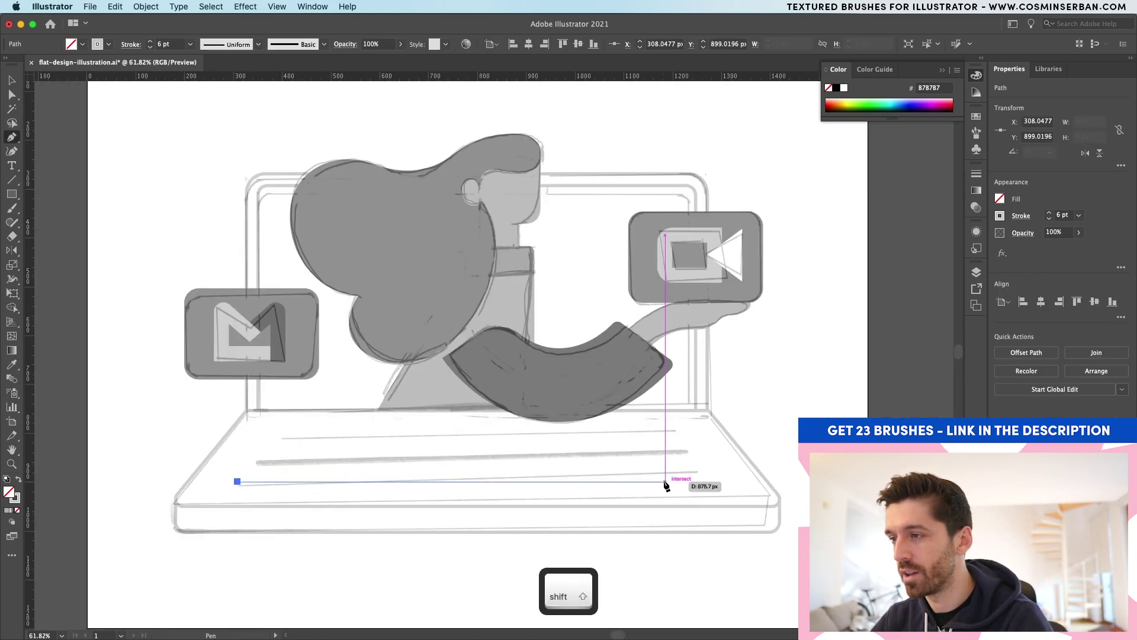
{"action": "left_click", "coordinate": [715, 482], "text": "shift"}
{"action": "key", "text": "v"}
{"action": "left_click", "coordinate": [977, 174]}
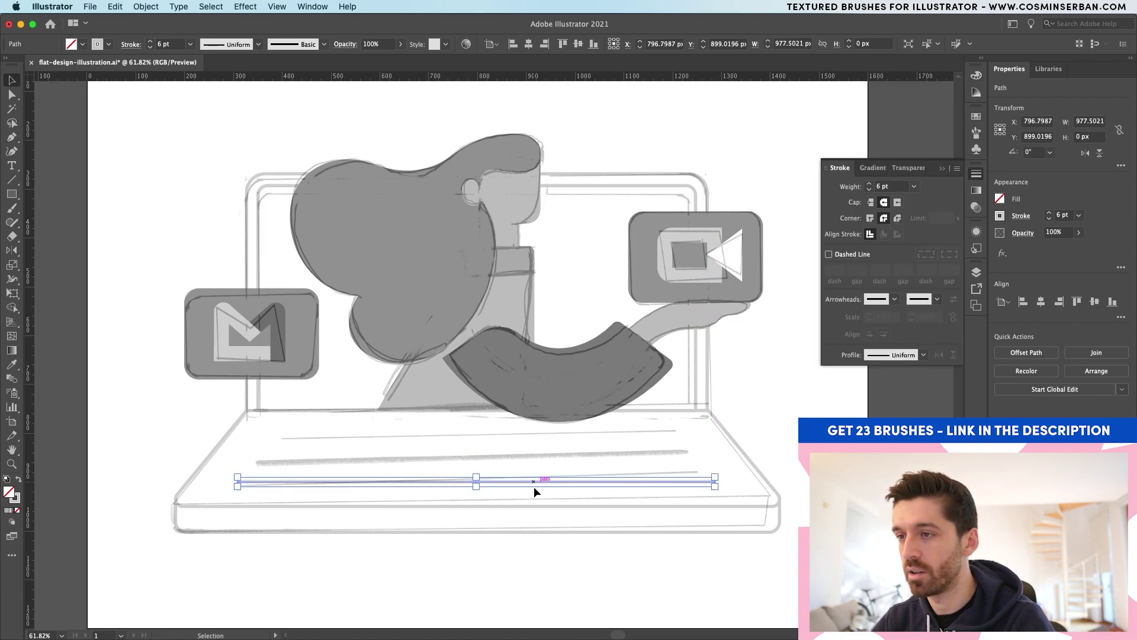
{"action": "left_click_drag", "start_coordinate": [535, 483], "coordinate": [536, 462]}
{"action": "key", "text": "super+d"}
{"action": "key", "text": "super+shift+a"}
{"action": "left_click", "coordinate": [976, 272]}
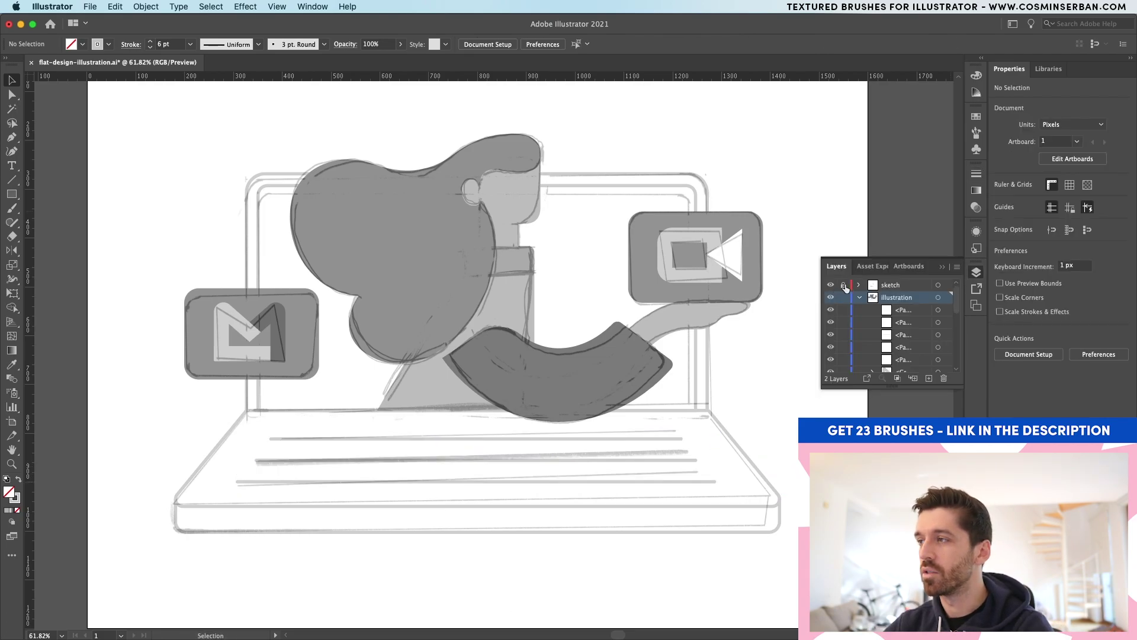
Hide the sketch layer and draw small palette circles above the artboard
{"action": "left_click", "coordinate": [831, 286]}
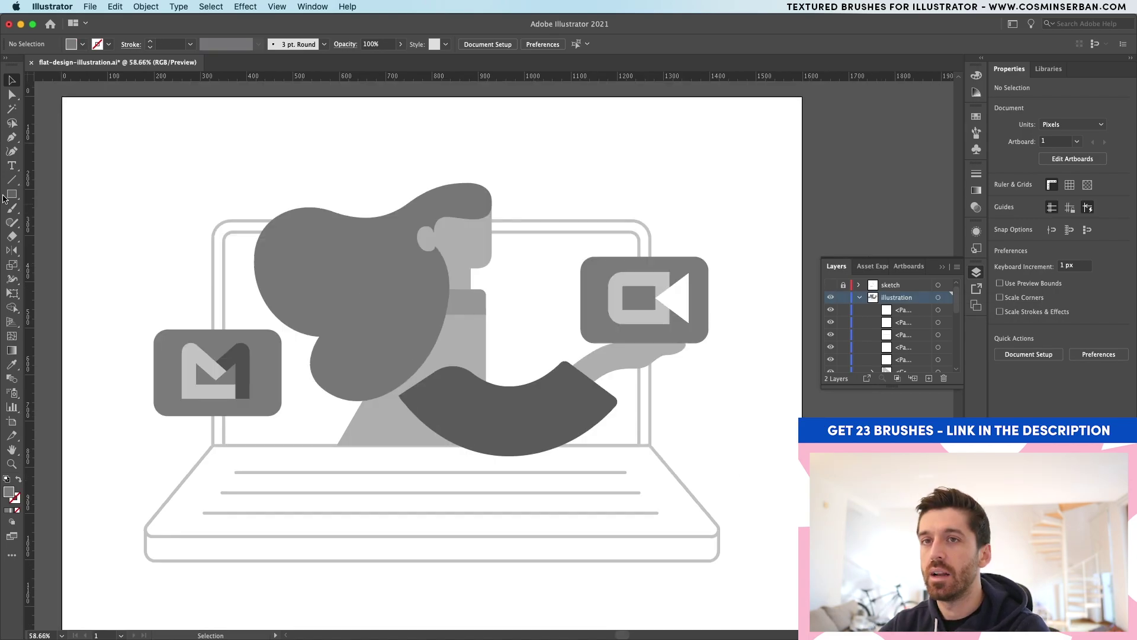
{"action": "left_click_drag", "start_coordinate": [13, 195], "coordinate": [53, 222]}
{"action": "mouse_move", "coordinate": [118, 124]}
{"action": "left_mouse_down"}
{"action": "mouse_move", "coordinate": [154, 159]}
{"action": "mouse_move", "coordinate": [159, 134]}
{"action": "mouse_move", "coordinate": [202, 135]}
{"action": "left_mouse_up"}
{"action": "key", "text": "v"}
{"action": "left_click", "coordinate": [160, 187]}
{"action": "key", "text": "super+d"}
Fill the first palette circle pink, set the next circle's colour, and draw a large 798.97 px circle
{"action": "left_click", "coordinate": [125, 136]}
{"action": "double_click", "coordinate": [8, 492]}
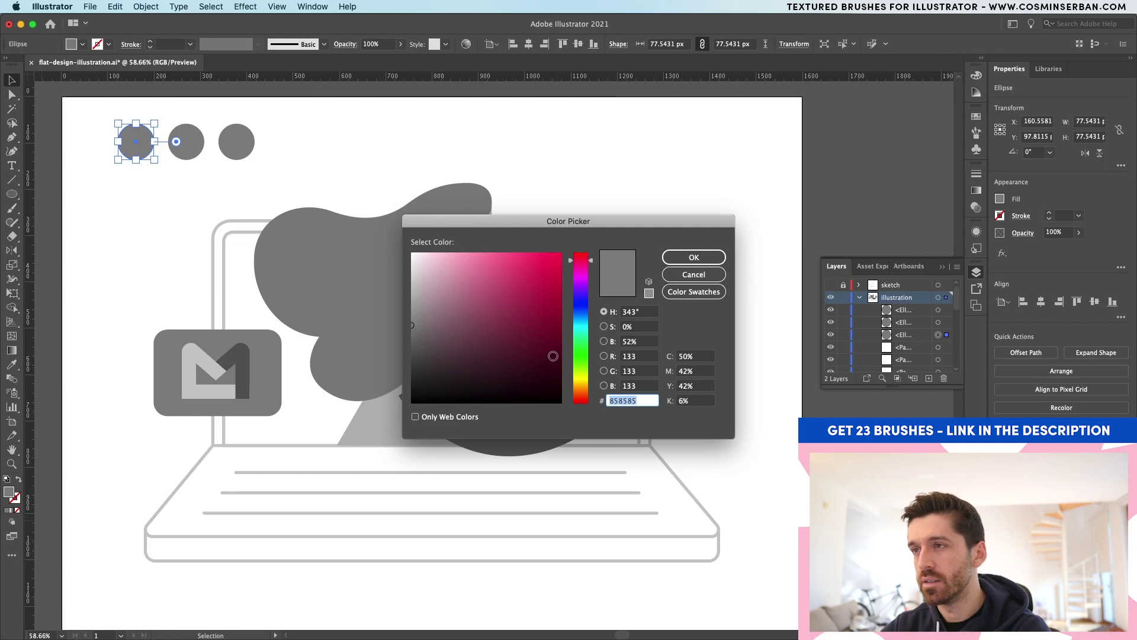
{"action": "left_click", "coordinate": [461, 255]}
{"action": "left_click", "coordinate": [693, 257]}
{"action": "left_click", "coordinate": [186, 142]}
{"action": "double_click", "coordinate": [13, 493]}
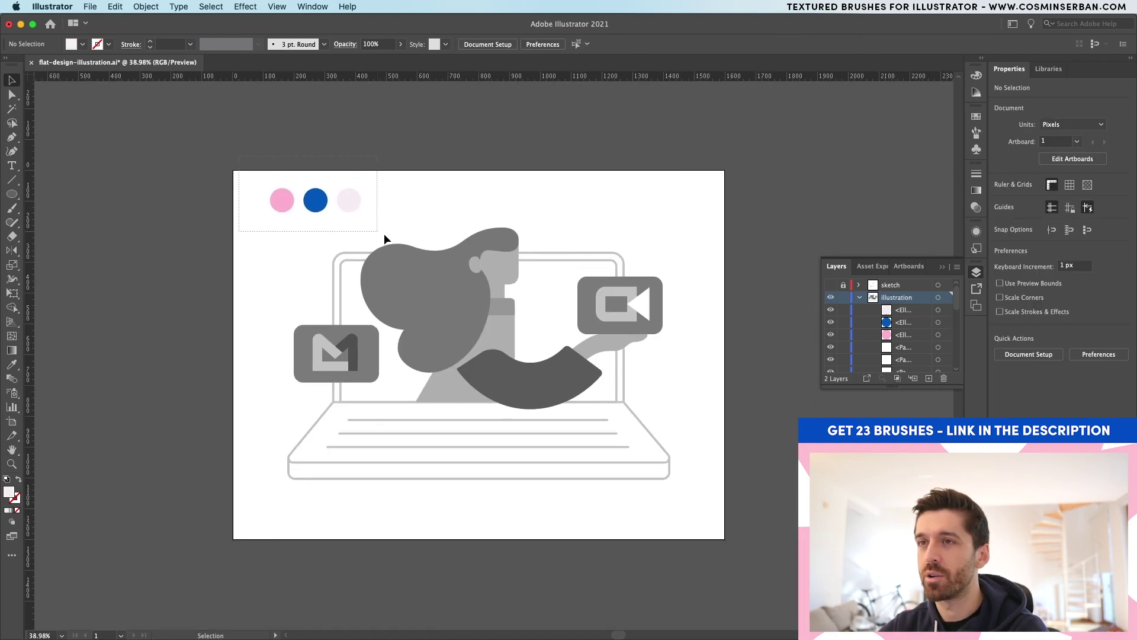
{"action": "left_click", "coordinate": [341, 207]}
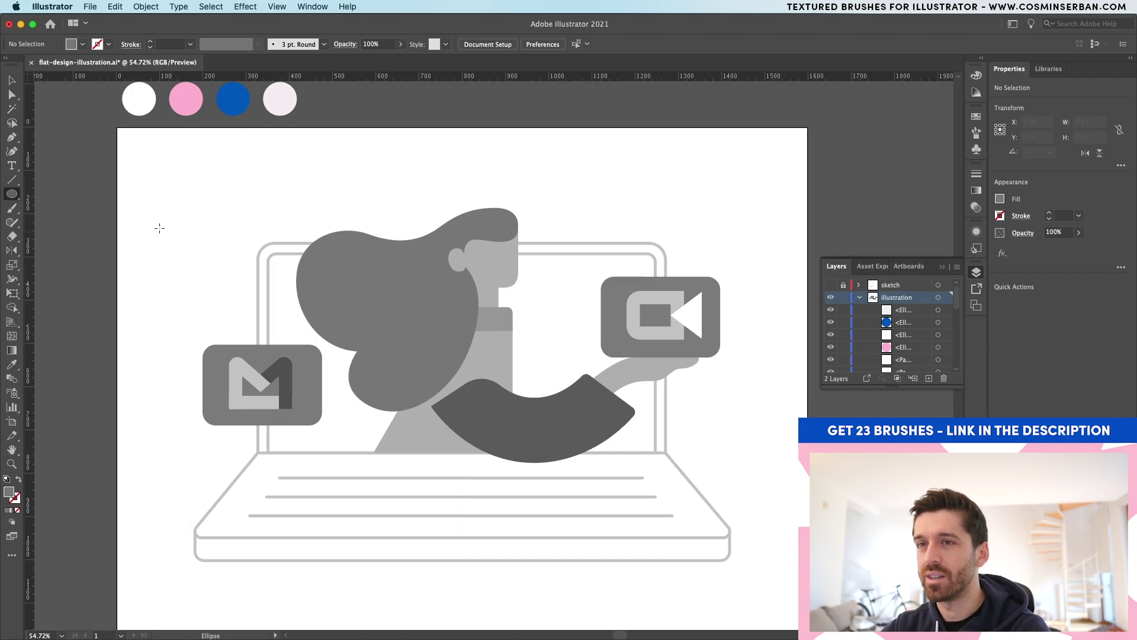
{"action": "left_click_drag", "start_coordinate": [165, 252], "coordinate": [502, 530]}
Send the 798.97 px grey circle to back and place an overlapping copy to its upper right
{"action": "right_click", "coordinate": [412, 464]}
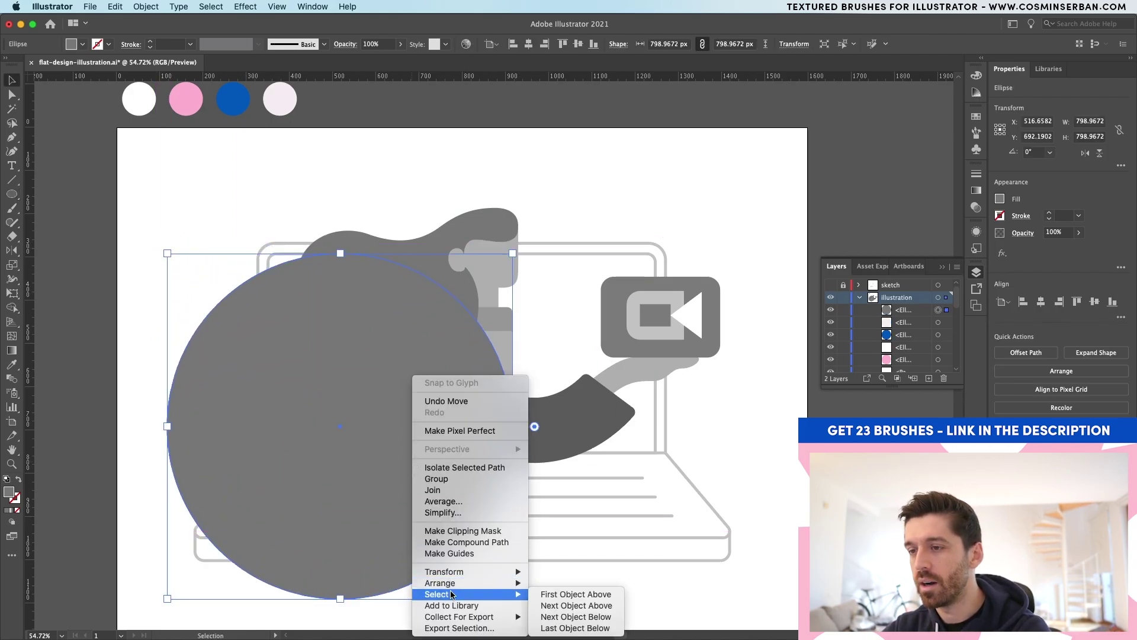
{"action": "mouse_move", "coordinate": [451, 584]}
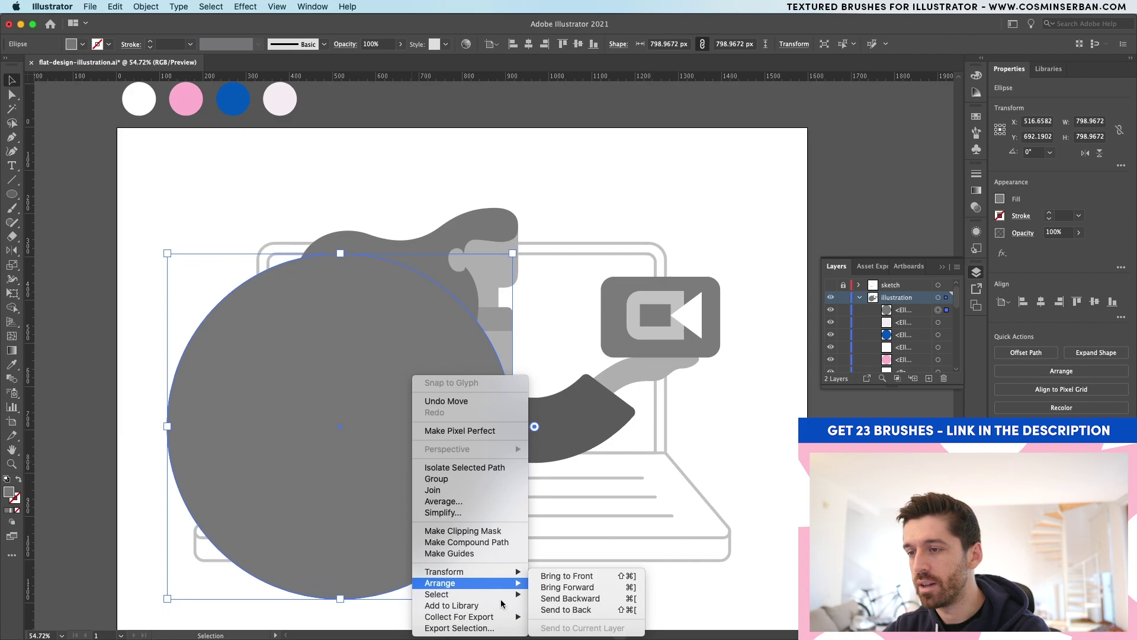
{"action": "left_click", "coordinate": [565, 610]}
{"action": "left_click_drag", "start_coordinate": [197, 463], "coordinate": [424, 412]}
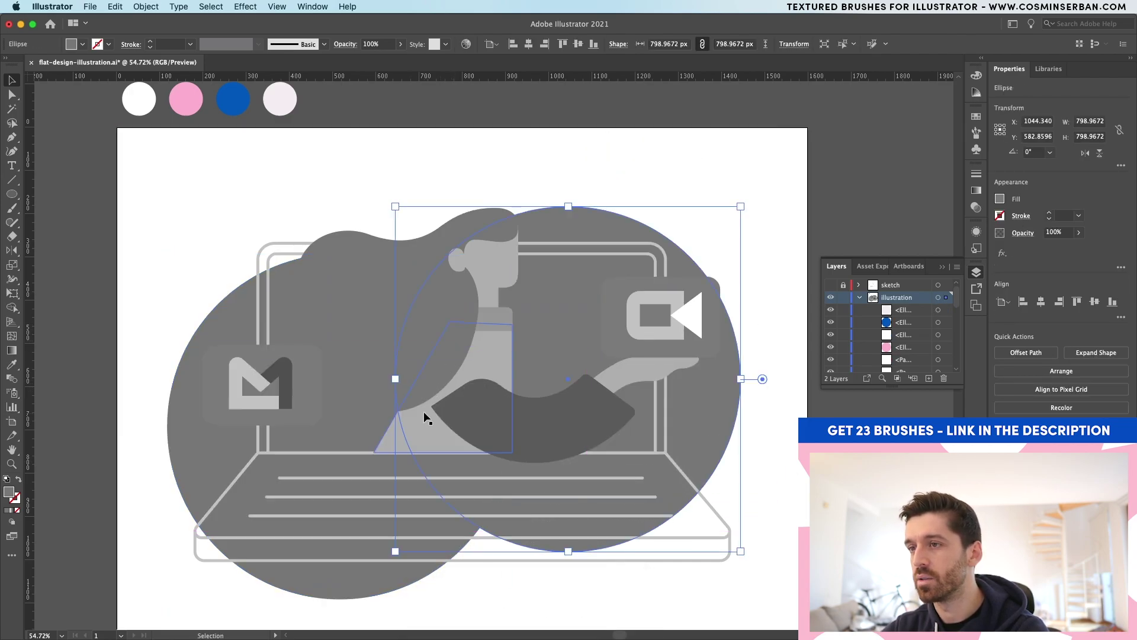
{"action": "left_click", "coordinate": [579, 172]}
{"action": "left_click", "coordinate": [571, 222]}
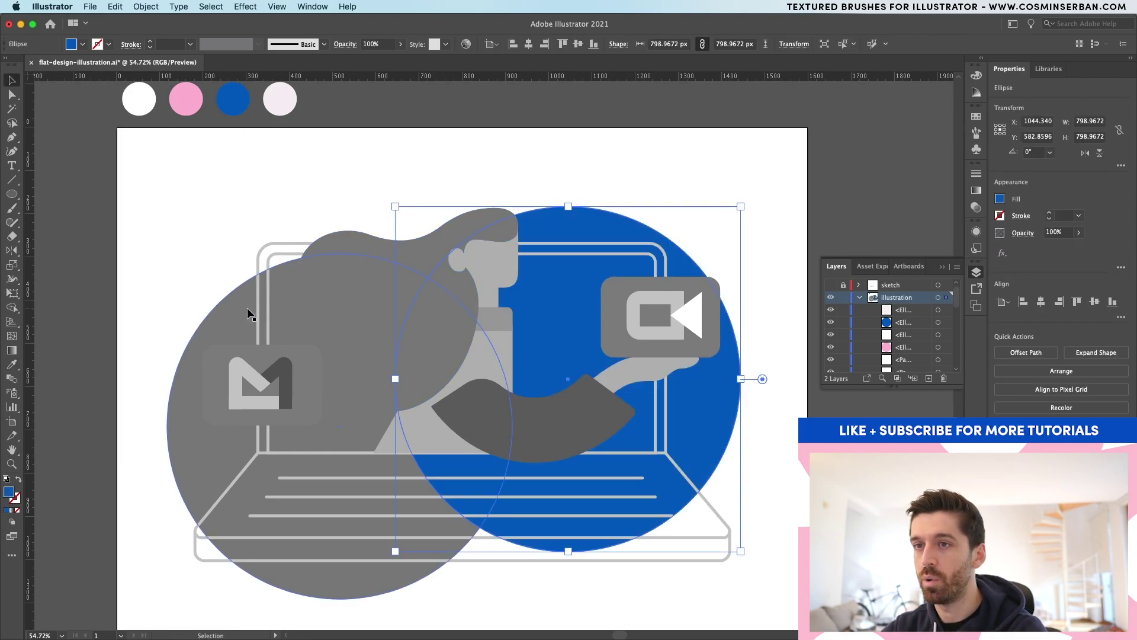
Fill the left circle pink, the mail background blue, and the camera icon pink with a blue symbol
{"action": "left_click", "coordinate": [233, 315]}
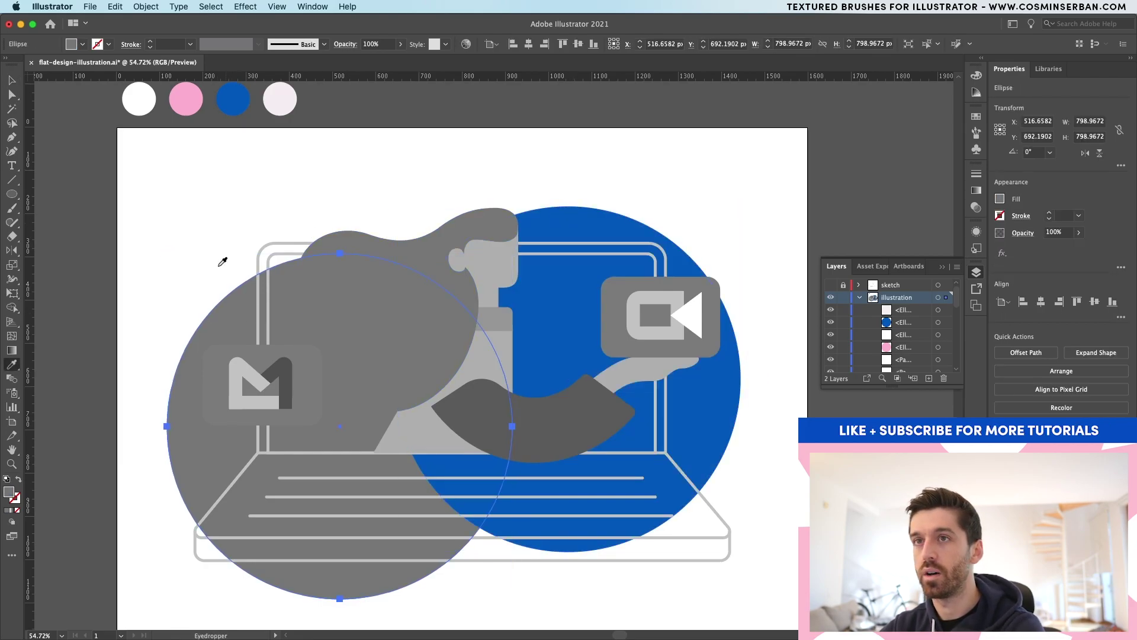
{"action": "left_click", "coordinate": [187, 103]}
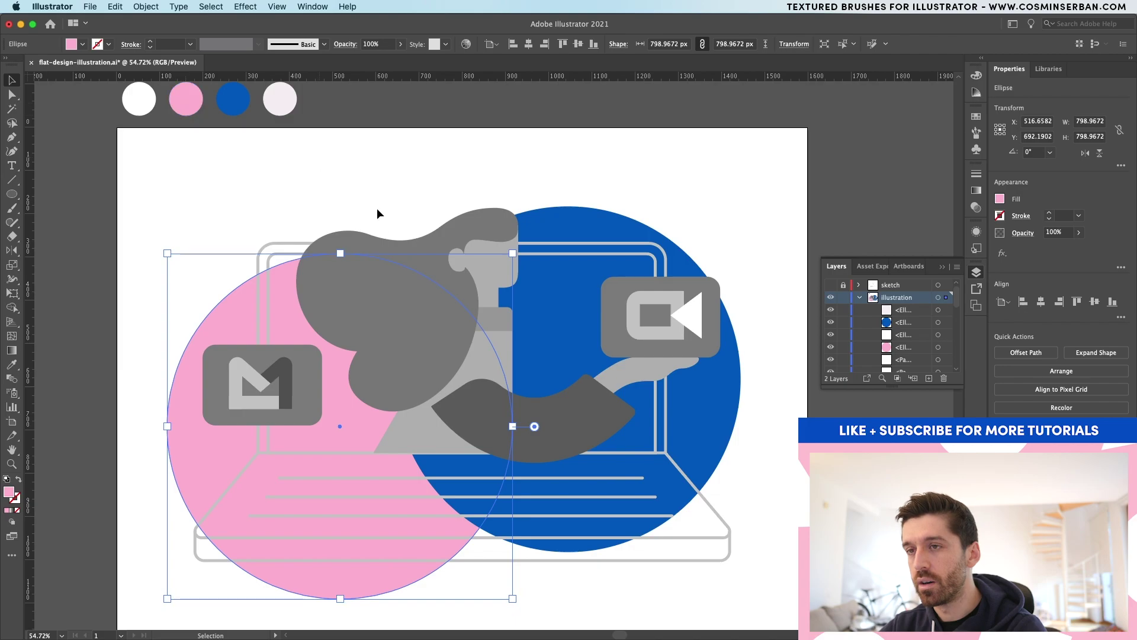
{"action": "left_click", "coordinate": [216, 385]}
{"action": "key", "text": "i"}
{"action": "left_click", "coordinate": [572, 302]}
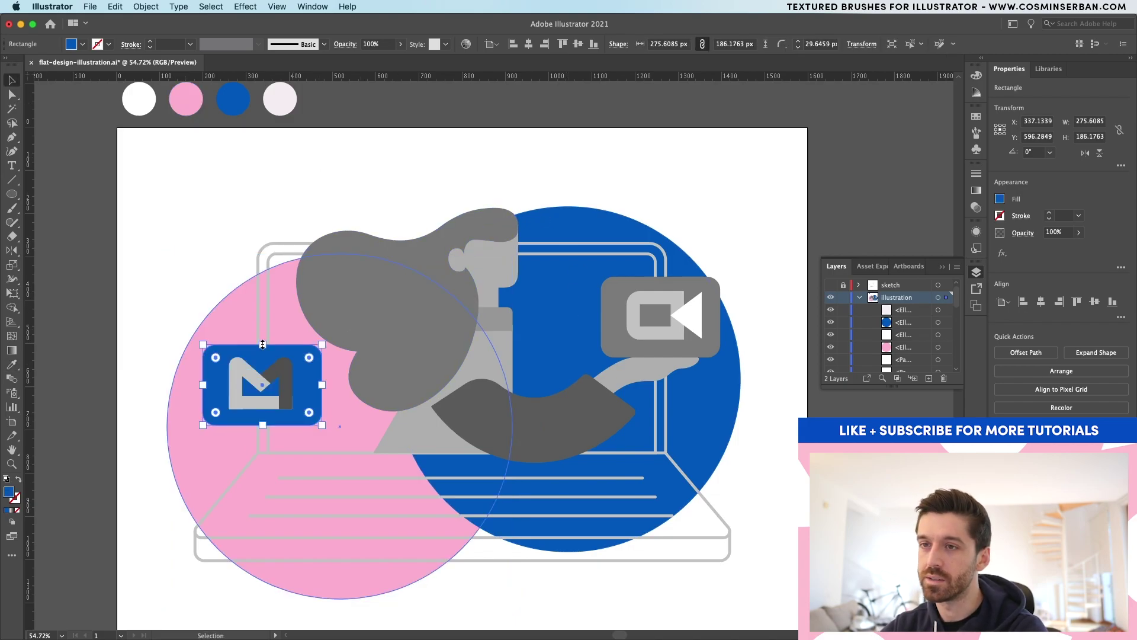
{"action": "left_click", "coordinate": [610, 304], "text": "super"}
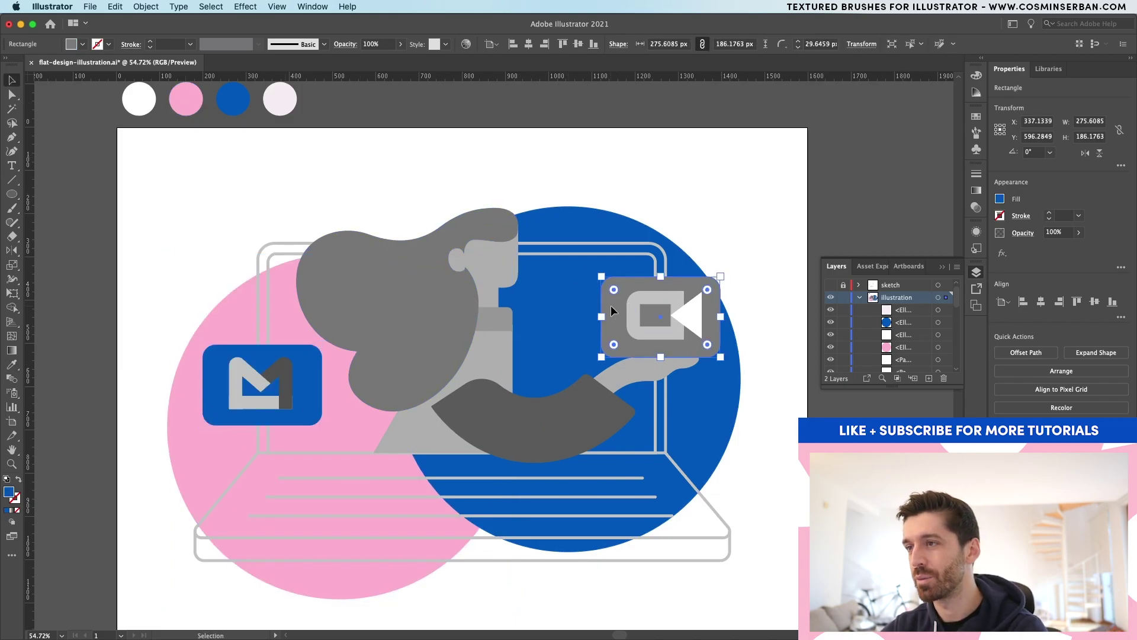
{"action": "left_click", "coordinate": [340, 393]}
{"action": "left_click", "coordinate": [649, 317], "text": "super"}
{"action": "left_click", "coordinate": [553, 325]}
{"action": "key", "text": "v"}
Colour the mail symbol's pieces pink and white
{"action": "left_click", "coordinate": [258, 403], "text": "shift"}
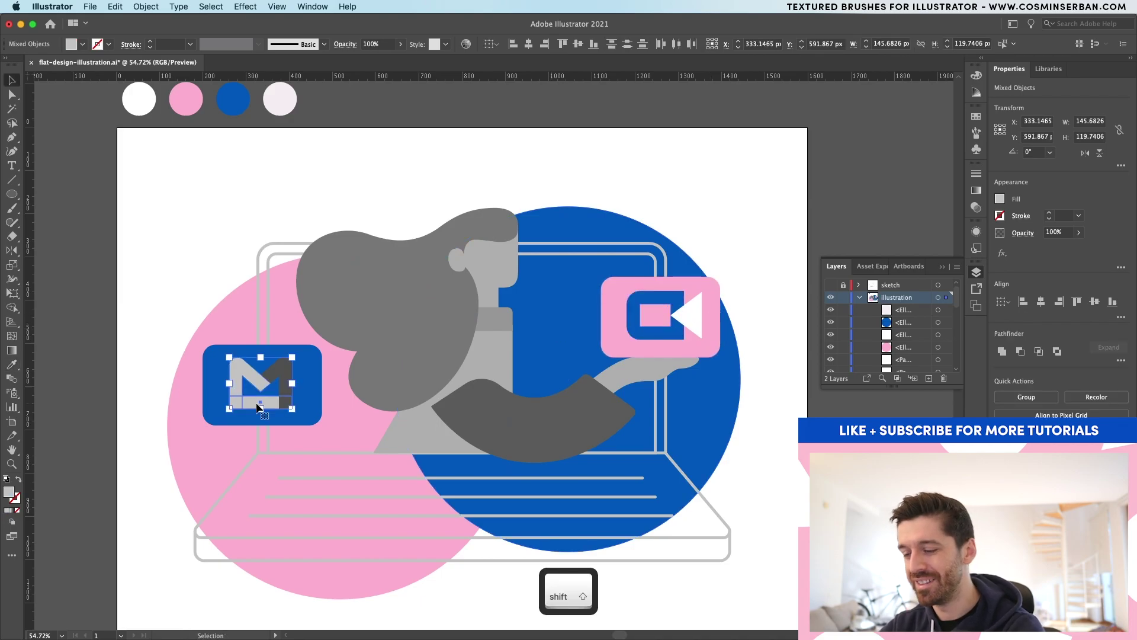
{"action": "key", "text": "i"}
{"action": "left_click", "coordinate": [361, 408]}
{"action": "key", "text": "v"}
{"action": "left_click", "coordinate": [283, 373]}
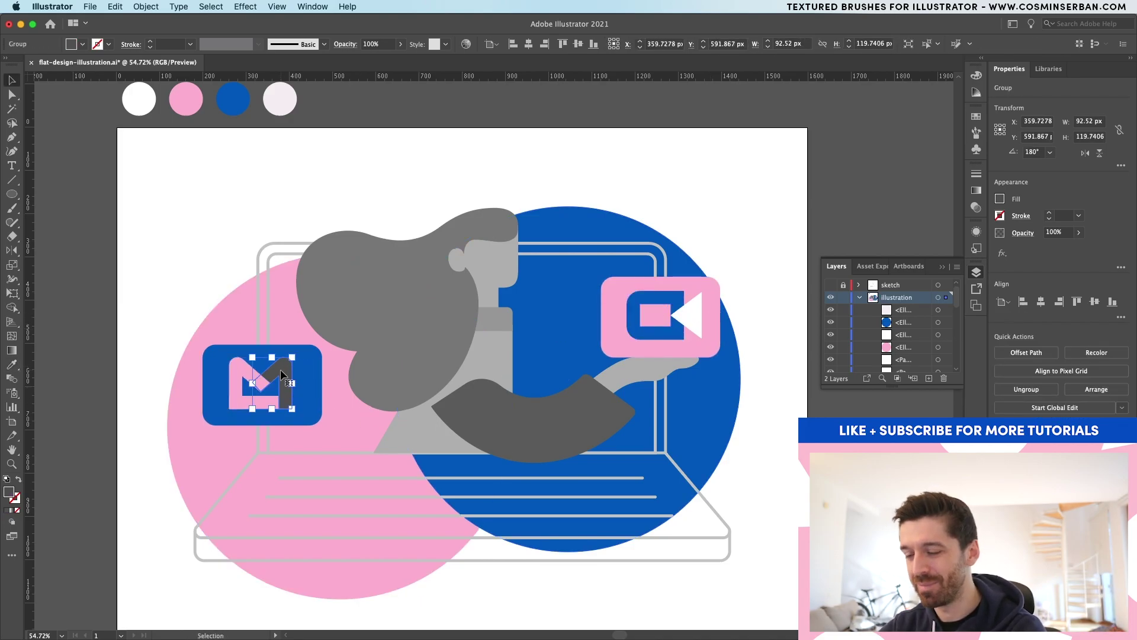
{"action": "key", "text": "i"}
{"action": "left_click", "coordinate": [349, 206]}
{"action": "key", "text": "v"}
Fill the hair and the torso with the palette blue
{"action": "left_click", "coordinate": [379, 261]}
{"action": "key", "text": "i"}
{"action": "left_click", "coordinate": [576, 279]}
{"action": "key", "text": "v"}
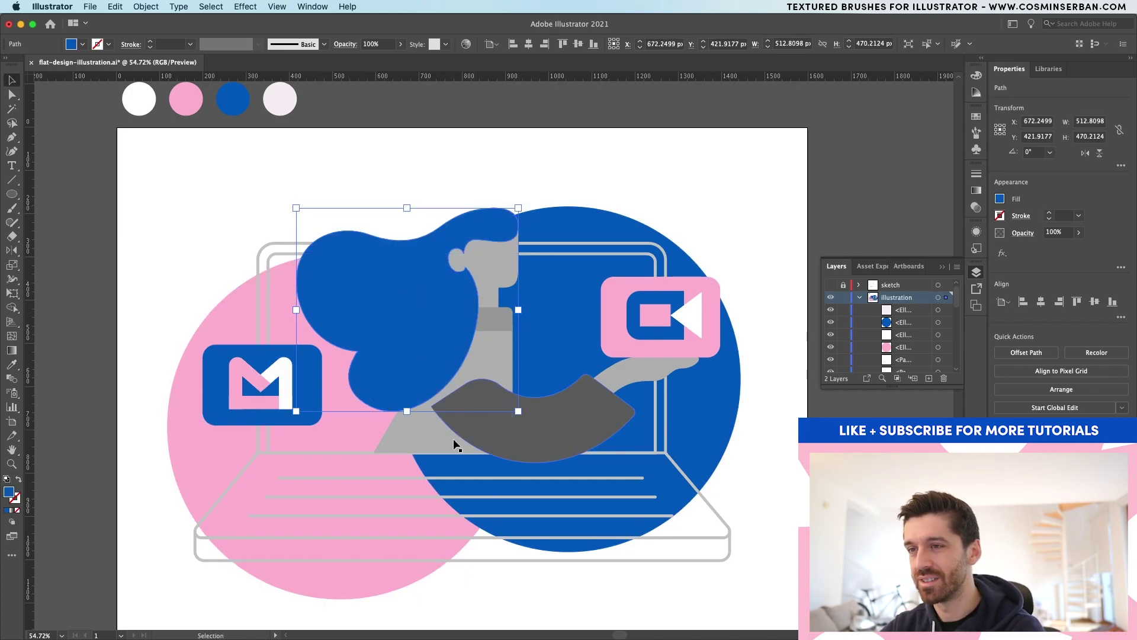
{"action": "left_click", "coordinate": [492, 356]}
{"action": "key", "text": "i"}
{"action": "left_click", "coordinate": [565, 384]}
{"action": "key", "text": "v"}
Make the sleeve pink, the hand white and the neck pink
{"action": "left_click", "coordinate": [563, 423]}
{"action": "key", "text": "i"}
{"action": "left_click", "coordinate": [619, 322]}
{"action": "key", "text": "v"}
{"action": "left_click", "coordinate": [651, 372]}
{"action": "key", "text": "i"}
{"action": "left_click", "coordinate": [690, 311]}
{"action": "key", "text": "v"}
{"action": "left_click", "coordinate": [617, 313]}
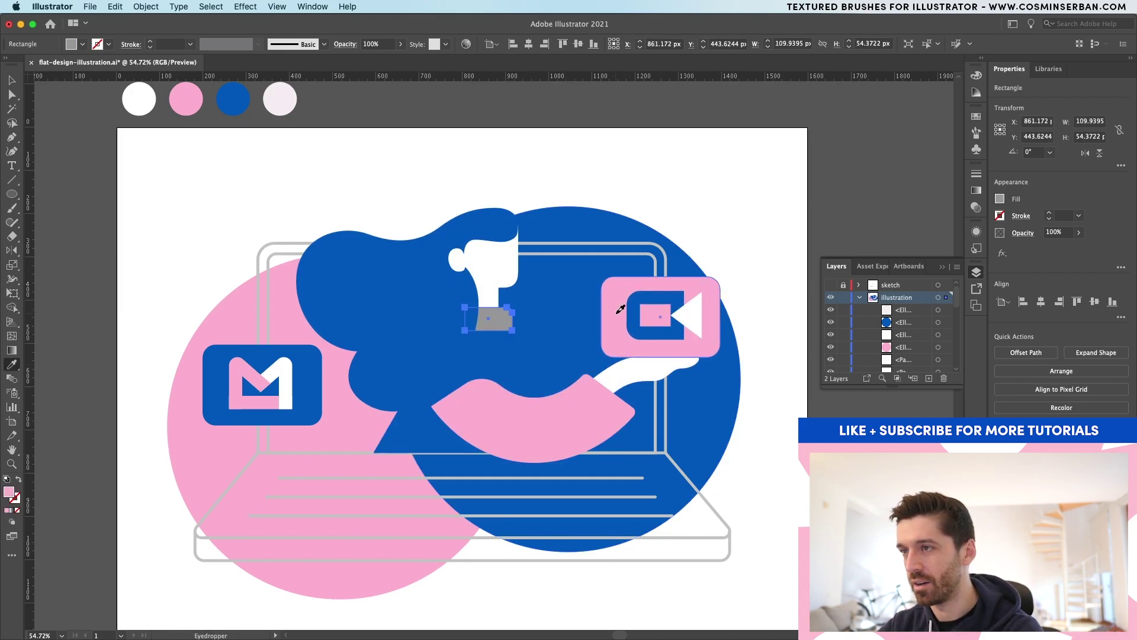
{"action": "left_click", "coordinate": [618, 312]}
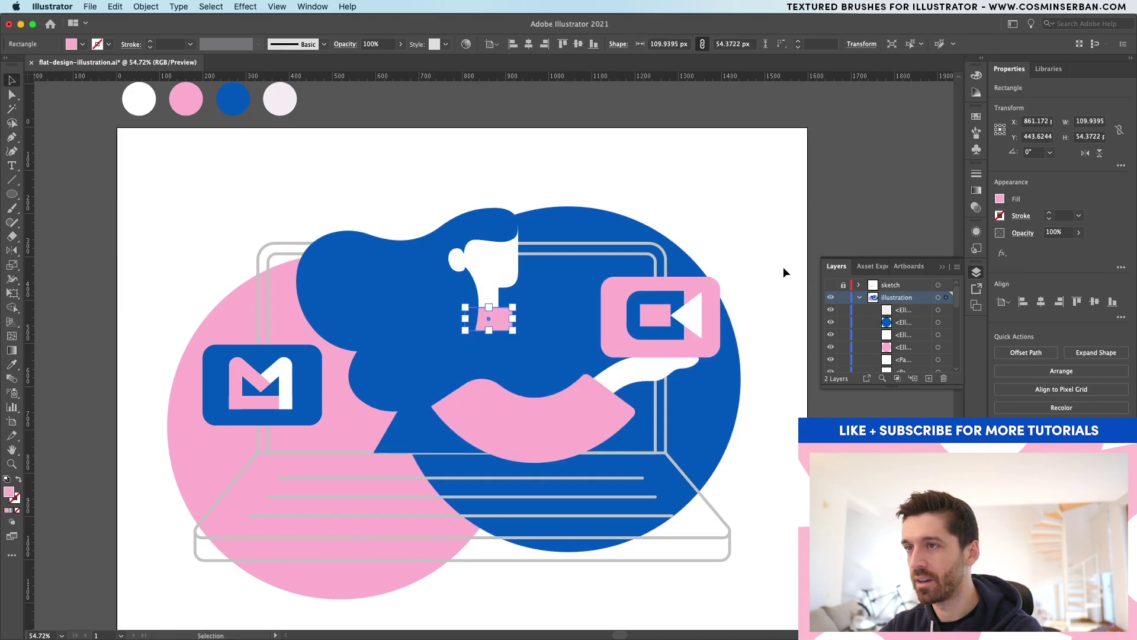
{"action": "key", "text": "v"}
{"action": "left_click", "coordinate": [625, 244]}
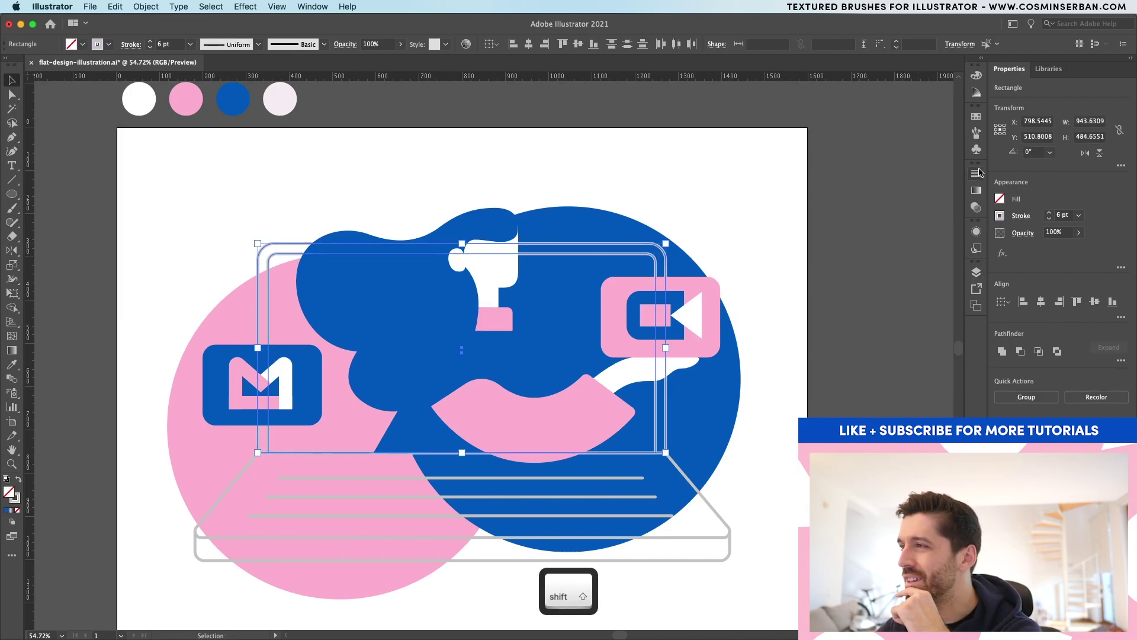
Apply the pink swatch as the stroke of the laptop screen's outer and inner rectangles
{"action": "left_click", "coordinate": [976, 117]}
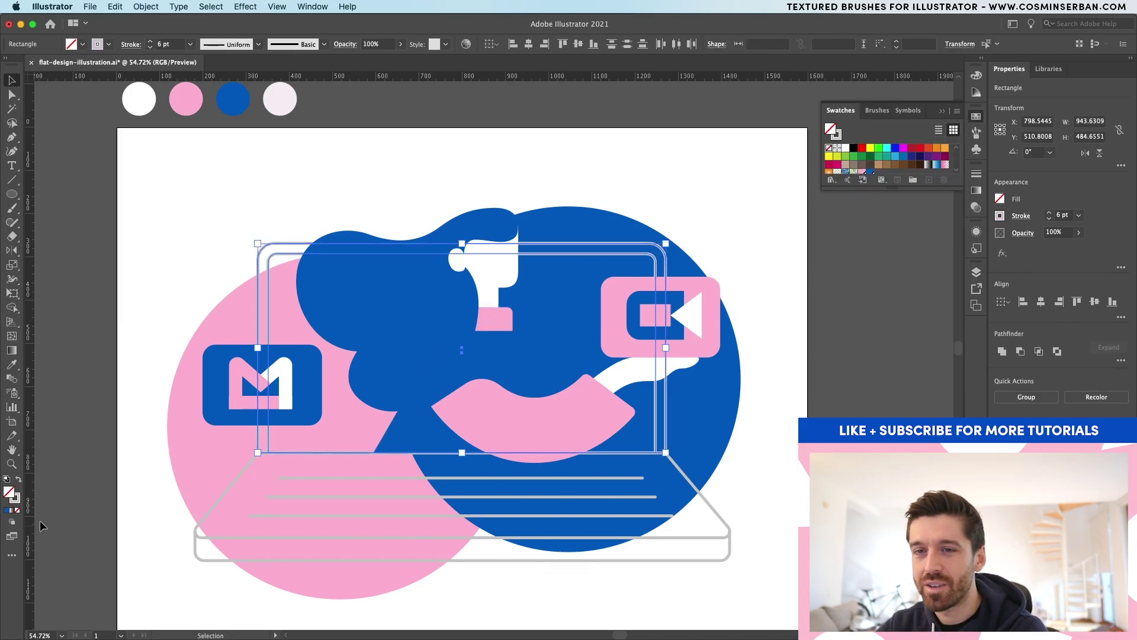
{"action": "left_click", "coordinate": [16, 501]}
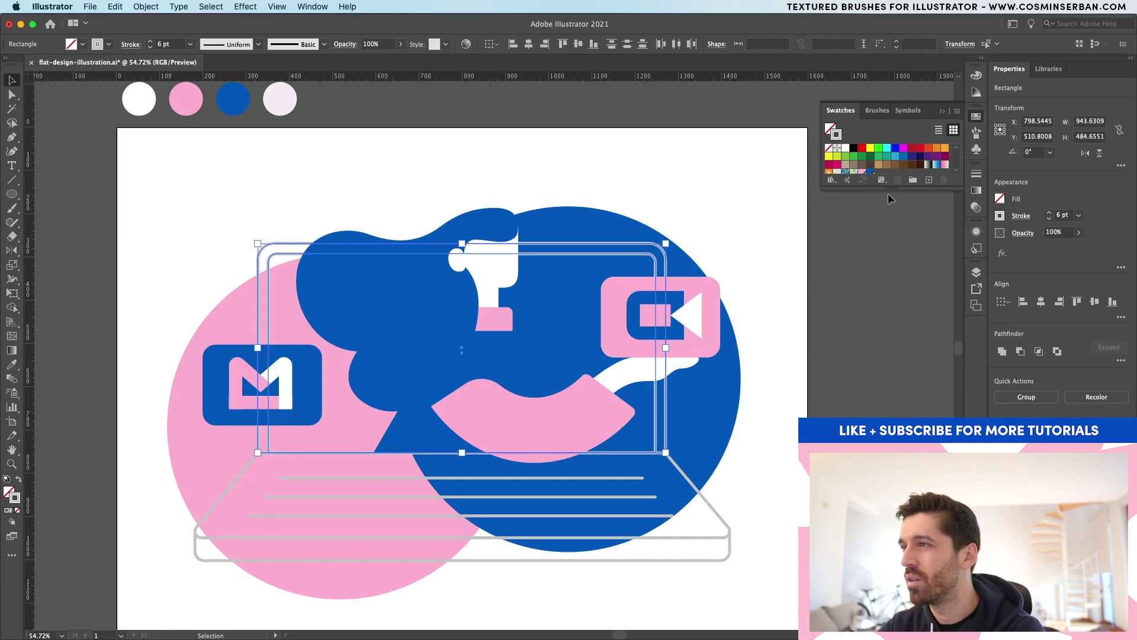
{"action": "scroll", "coordinate": [887, 170], "scroll_direction": "down", "scroll_amount": 3}
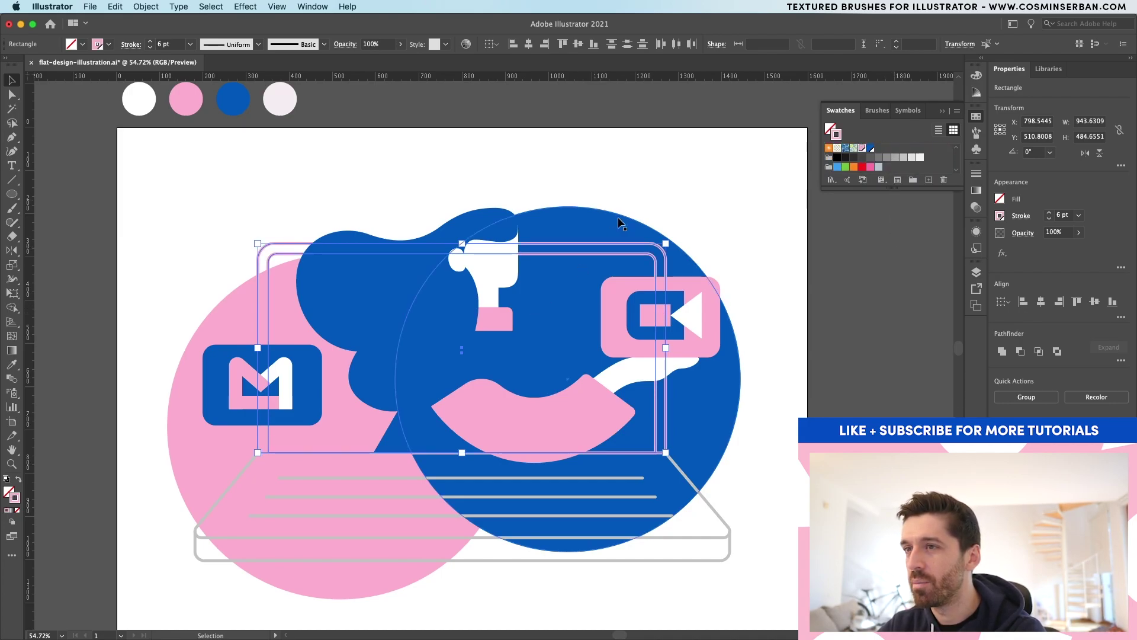
{"action": "left_click", "coordinate": [671, 185]}
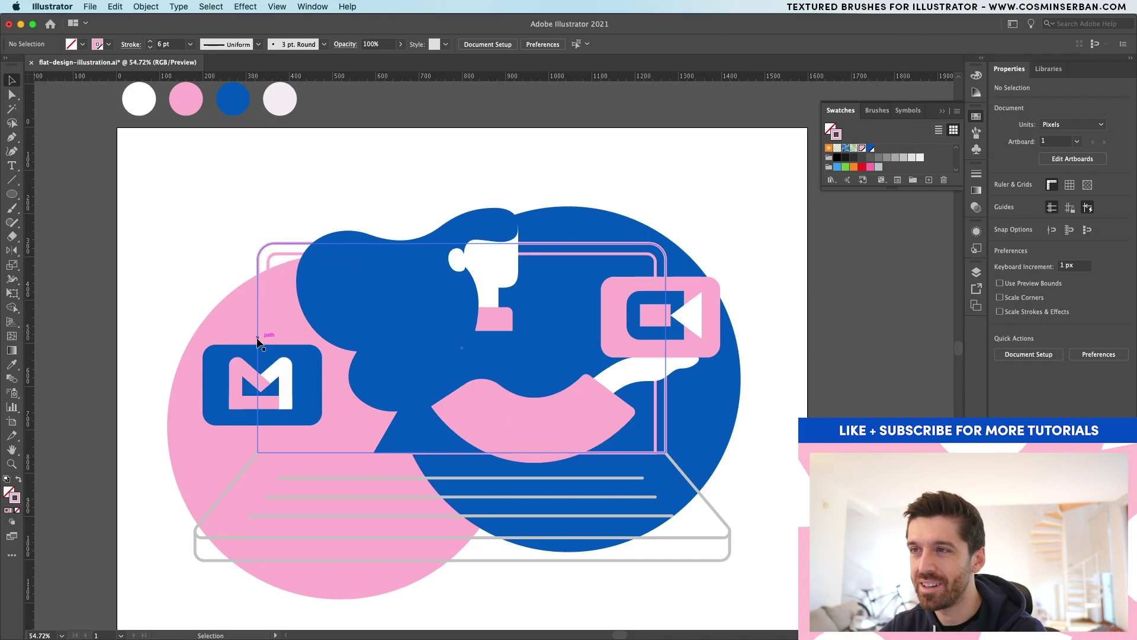
{"action": "left_click", "coordinate": [279, 254]}
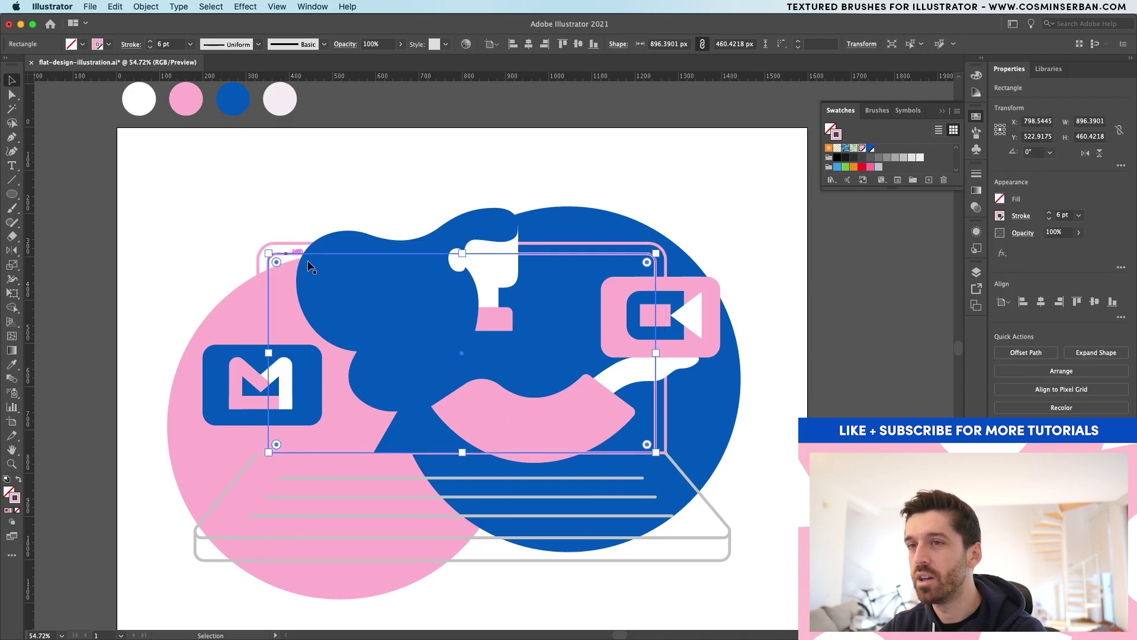
{"action": "scroll", "coordinate": [455, 248], "scroll_direction": "up", "scroll_amount": 6}
Add anchors on the screen frame's top edge beside the face and delete the segment between them
{"action": "key", "text": "p"}
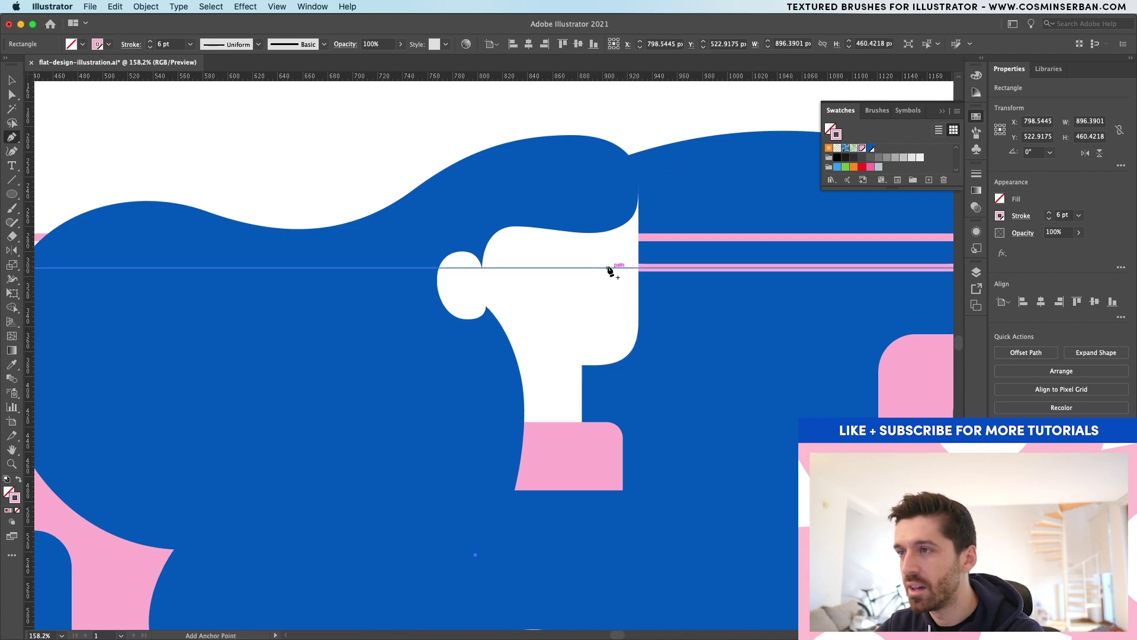
{"action": "left_click", "coordinate": [608, 268]}
{"action": "left_click", "coordinate": [284, 268]}
{"action": "key", "text": "a"}
{"action": "left_click", "coordinate": [343, 270]}
{"action": "key", "text": "Delete"}
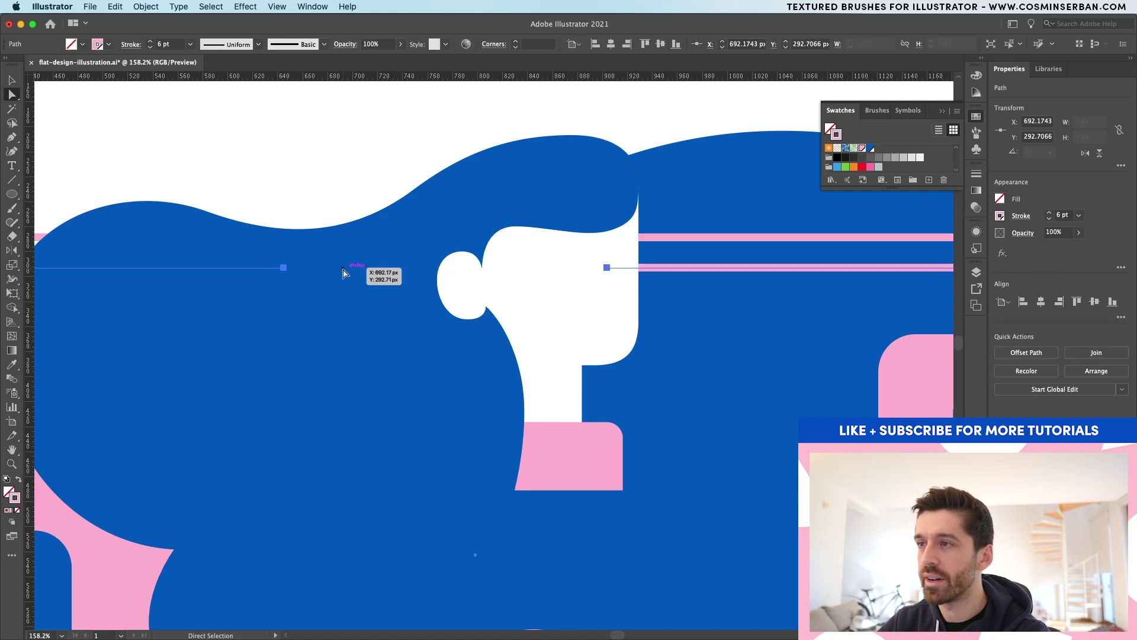
Delete the frame's bottom edge segment and select its top-left corner anchor
{"action": "scroll", "coordinate": [344, 273], "scroll_direction": "down", "scroll_amount": 1}
{"action": "scroll", "coordinate": [344, 273], "scroll_direction": "down", "scroll_amount": 5}
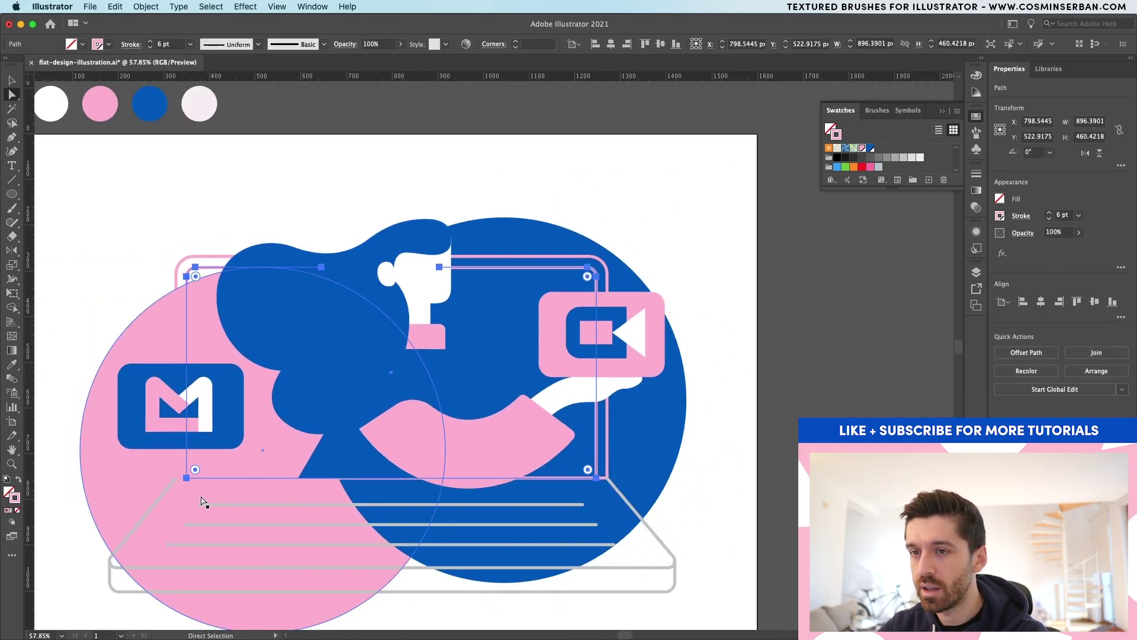
{"action": "scroll", "coordinate": [221, 481], "scroll_direction": "up", "scroll_amount": 6}
{"action": "left_click", "coordinate": [231, 480]}
{"action": "key", "text": "Delete"}
{"action": "scroll", "coordinate": [232, 481], "scroll_direction": "down", "scroll_amount": 5}
{"action": "left_click", "coordinate": [176, 238]}
{"action": "scroll", "coordinate": [394, 219], "scroll_direction": "up", "scroll_amount": 5}
Add three points on the outline's top edge and delete the middle one to open it
{"action": "key", "text": "p"}
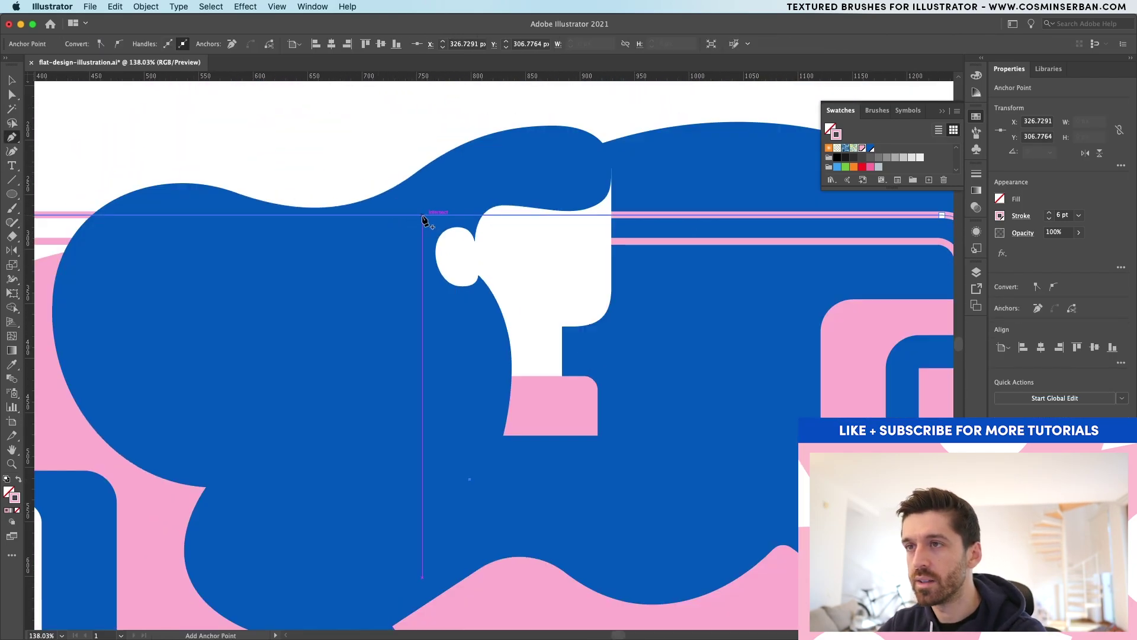
{"action": "left_click", "coordinate": [423, 216]}
{"action": "left_click", "coordinate": [255, 215]}
{"action": "left_click", "coordinate": [351, 216]}
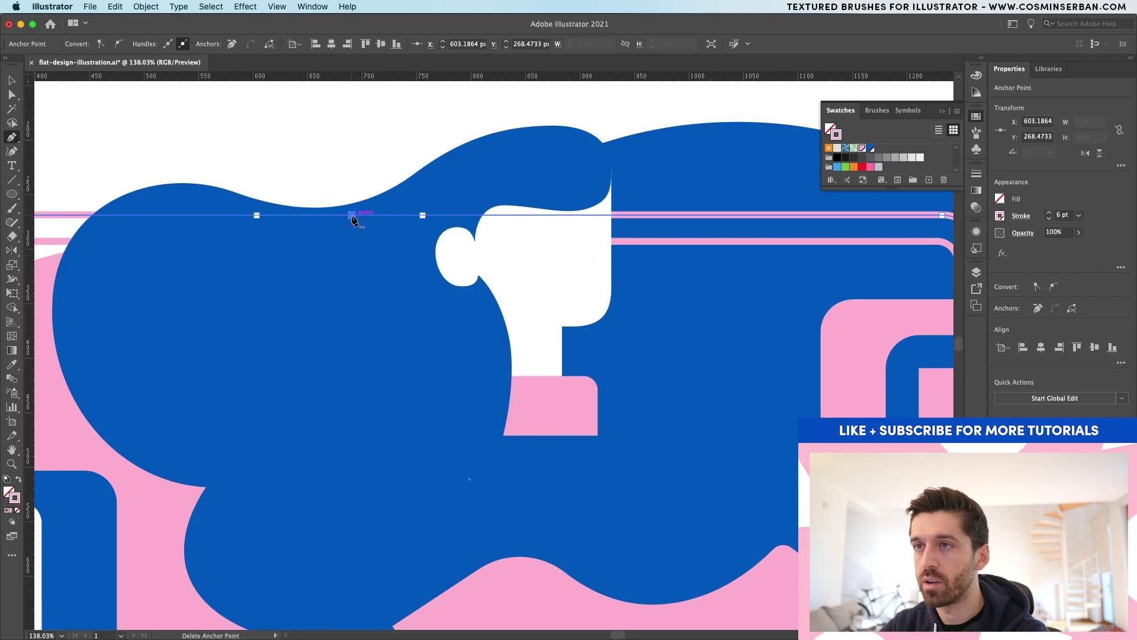
{"action": "key", "text": "a"}
{"action": "key", "text": "Delete"}
{"action": "scroll", "coordinate": [356, 221], "scroll_direction": "down", "scroll_amount": 4}
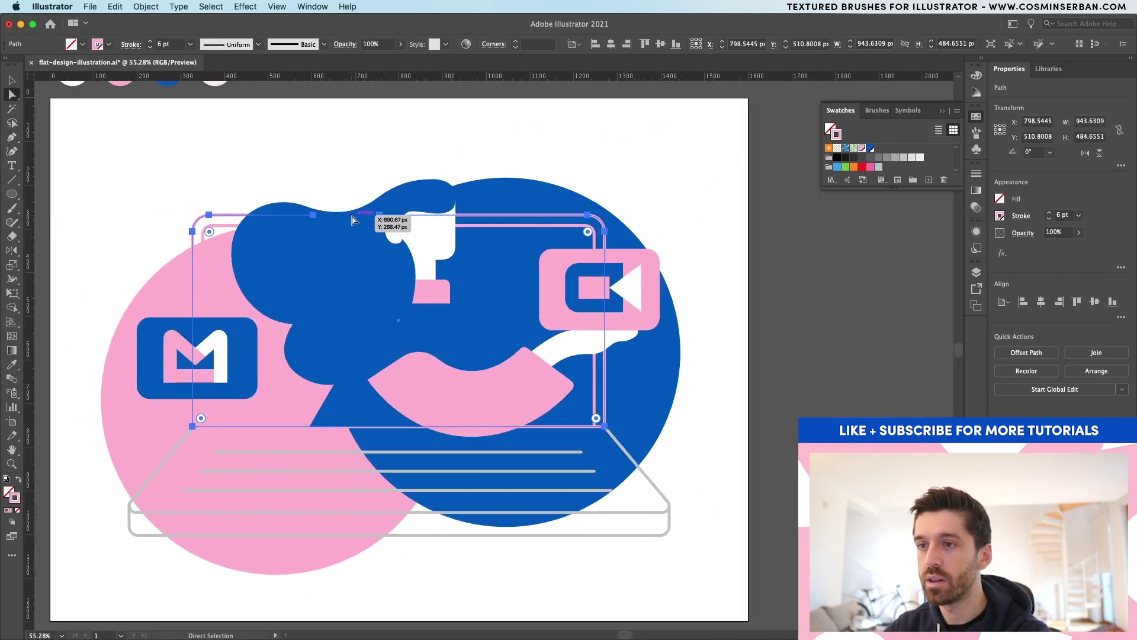
{"action": "scroll", "coordinate": [358, 424], "scroll_direction": "up", "scroll_amount": 4}
Add a point on the outline's bottom edge to split it there
{"action": "key", "text": "p"}
{"action": "left_click", "coordinate": [348, 421]}
{"action": "key", "text": "a"}
{"action": "left_click", "coordinate": [349, 421]}
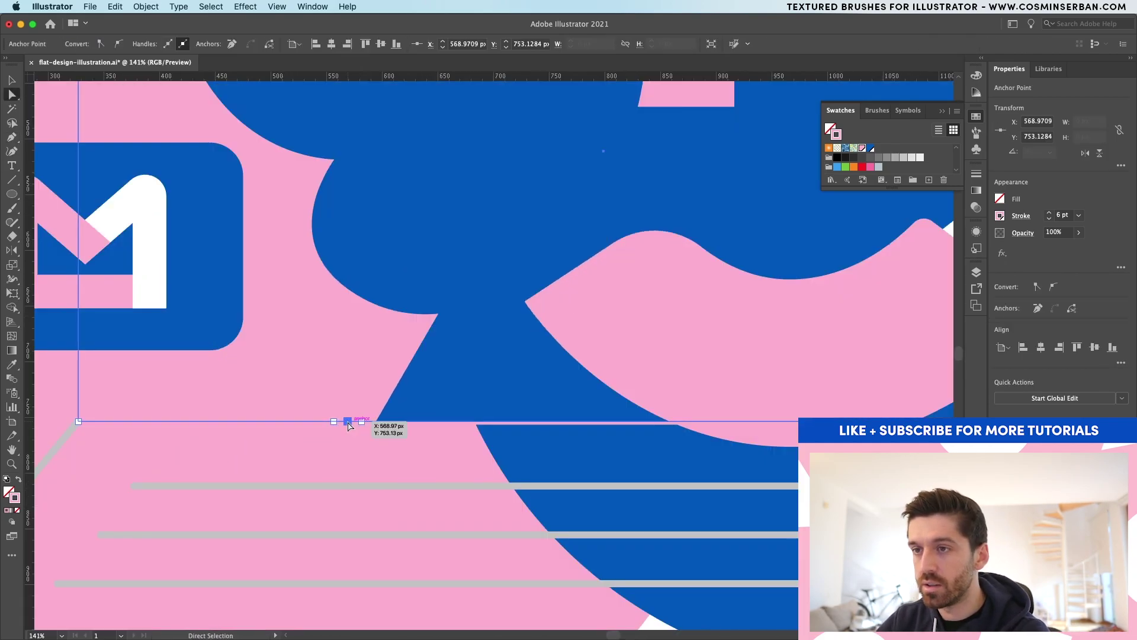
{"action": "key", "text": "super+shift+a"}
{"action": "key", "text": "v"}
{"action": "scroll", "coordinate": [350, 421], "scroll_direction": "down", "scroll_amount": 4}
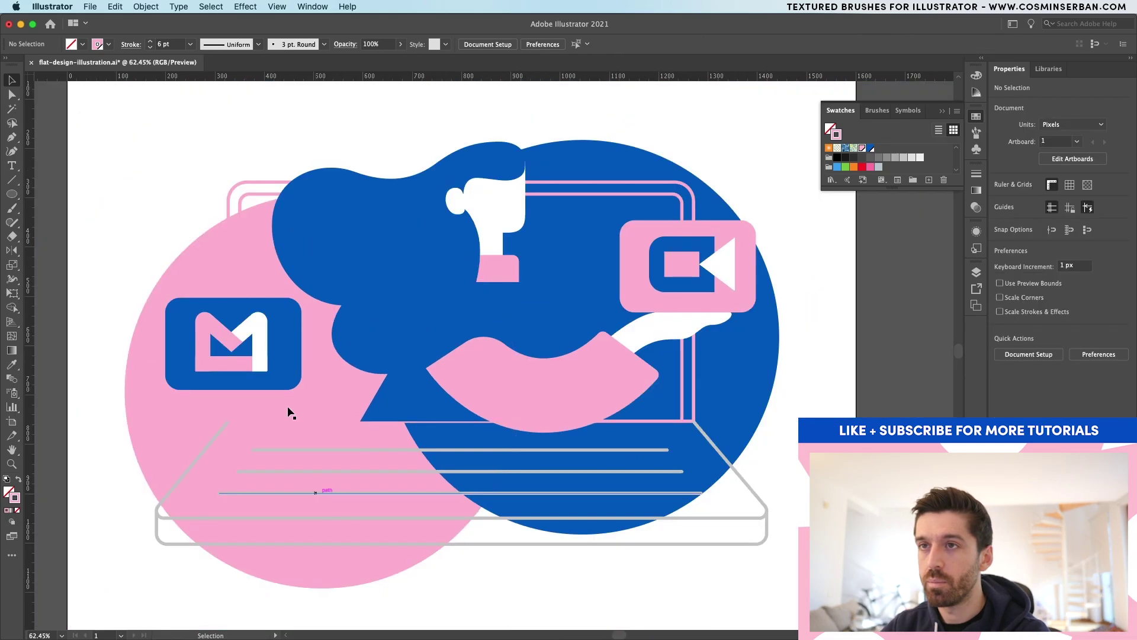
Give the left pink outline piece a dark blue stroke and fit the artboard in view
{"action": "left_click", "coordinate": [229, 197]}
{"action": "left_click", "coordinate": [573, 186]}
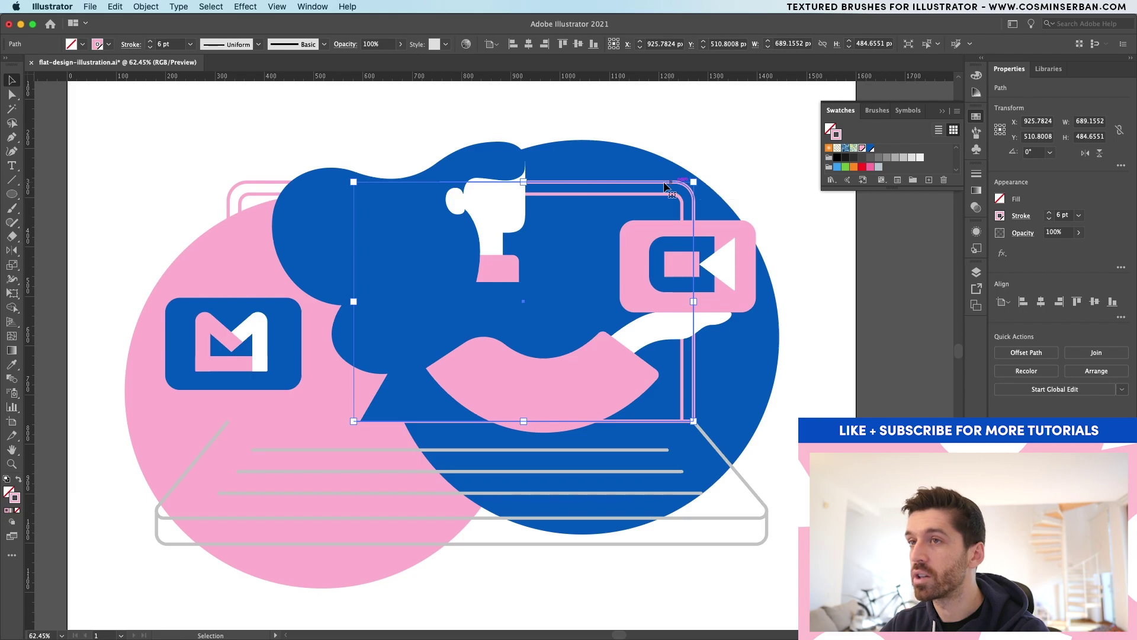
{"action": "left_click", "coordinate": [265, 182]}
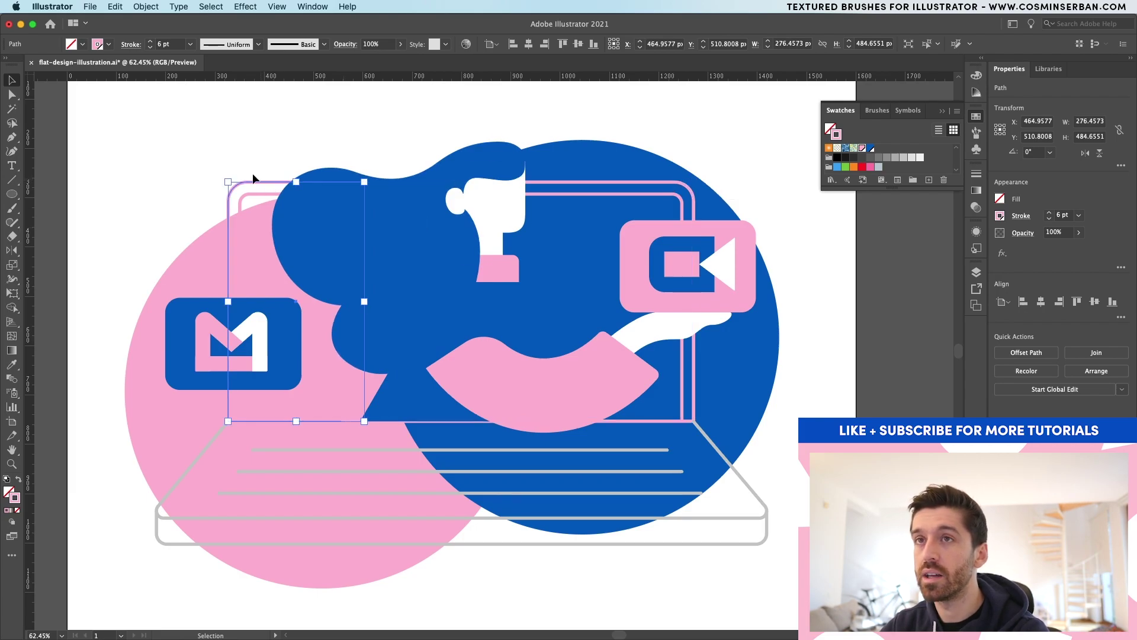
{"action": "left_click", "coordinate": [108, 46]}
{"action": "left_click", "coordinate": [74, 91]}
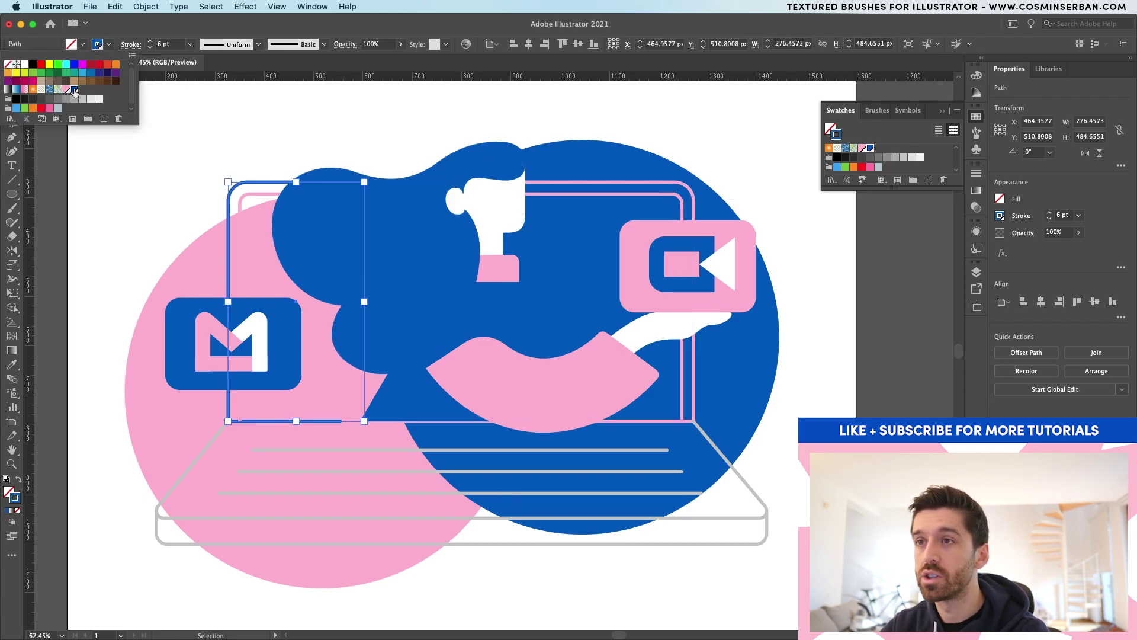
{"action": "left_click", "coordinate": [170, 209]}
{"action": "key", "text": "super+0"}
{"action": "left_click", "coordinate": [548, 518]}
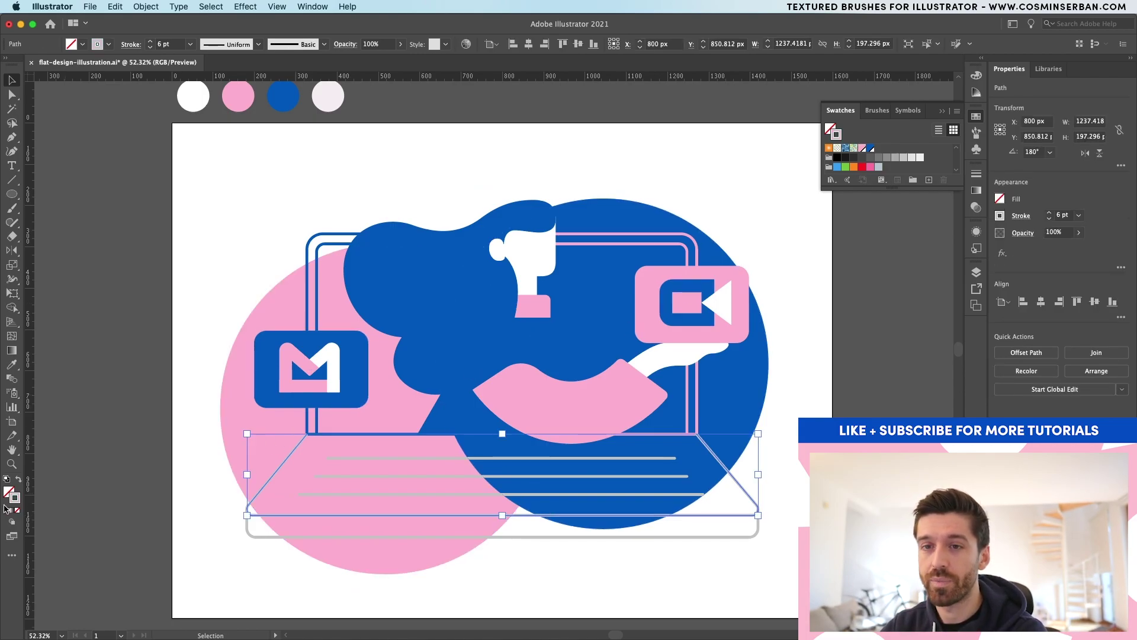
Fill the laptop base with the hair's blue, send it backward and stroke it pink
{"action": "left_click", "coordinate": [19, 480]}
{"action": "key", "text": "i"}
{"action": "left_click", "coordinate": [452, 356]}
{"action": "key", "text": "v"}
{"action": "key", "text": "super+["}
{"action": "left_click", "coordinate": [110, 45]}
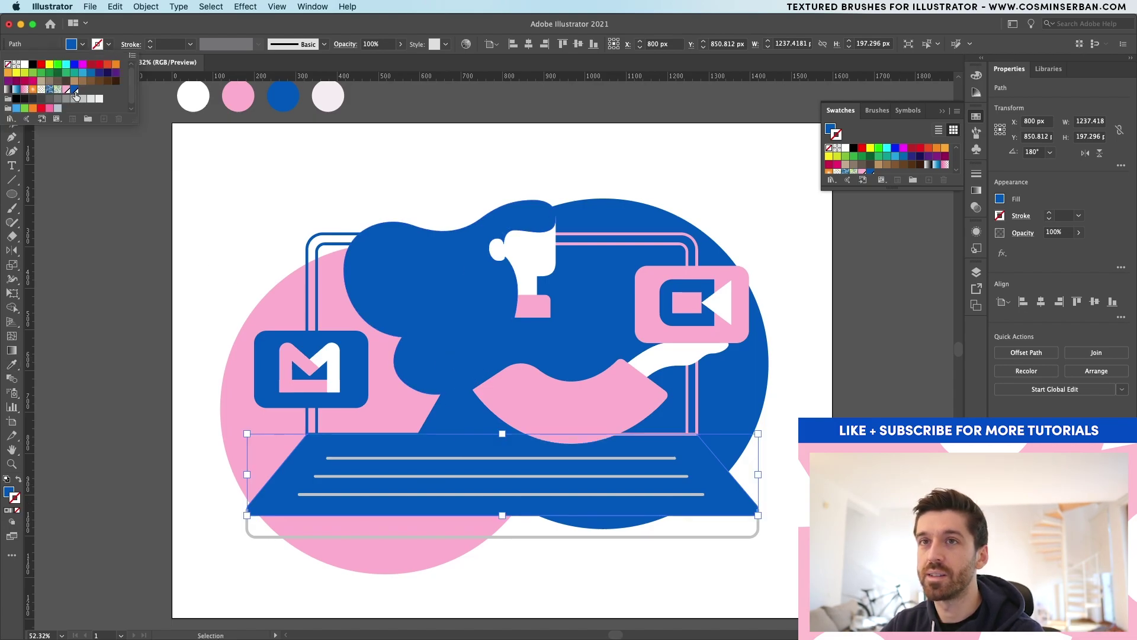
{"action": "left_click", "coordinate": [65, 90]}
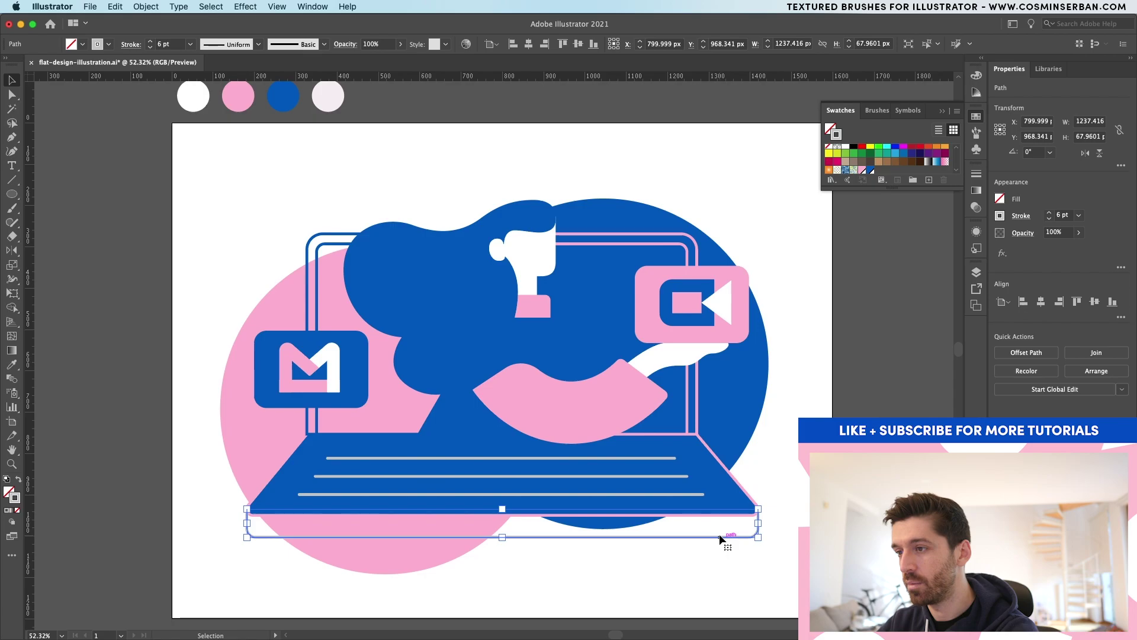
Copy the base's blue and pink onto the bottom bar, then set the bar's fill to None
{"action": "key", "text": "i"}
{"action": "left_click", "coordinate": [731, 496]}
{"action": "key", "text": "v"}
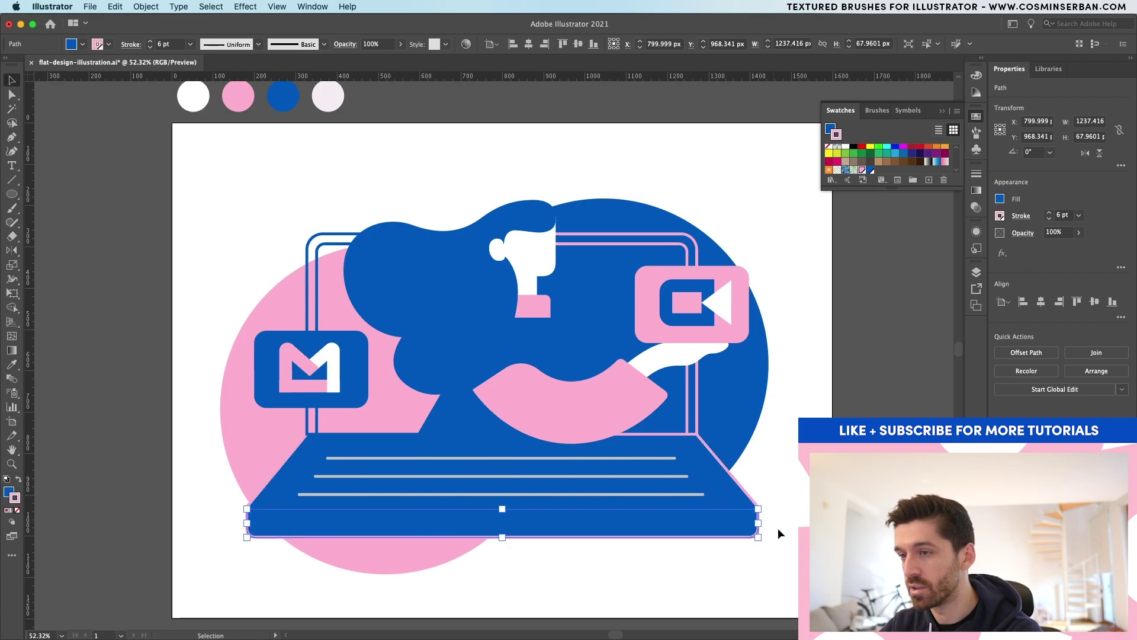
{"action": "left_click", "coordinate": [780, 535]}
{"action": "left_click", "coordinate": [669, 523]}
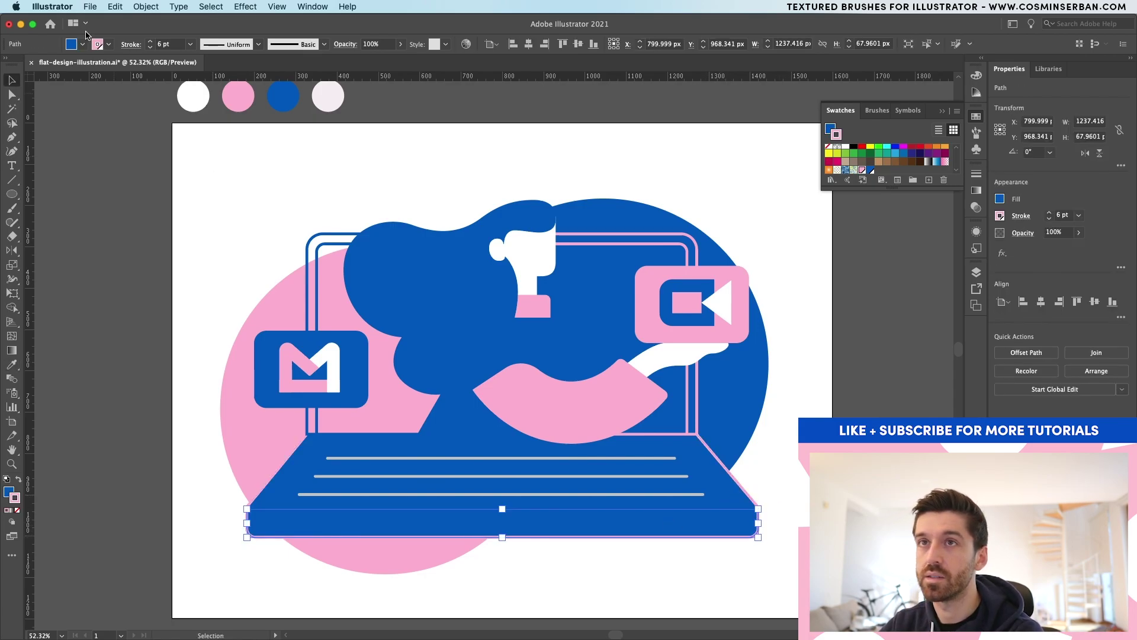
{"action": "left_click", "coordinate": [82, 45]}
{"action": "left_click", "coordinate": [7, 64]}
Make the three keyboard lines pink with Round Cap ends
{"action": "key", "text": "Escape"}
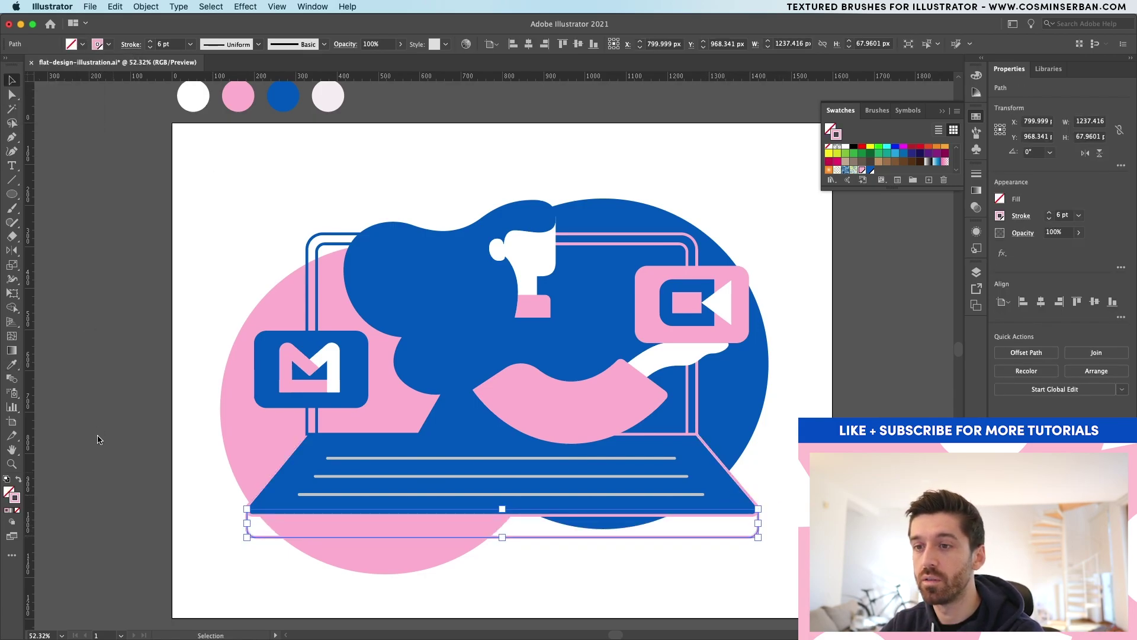
{"action": "left_click", "coordinate": [490, 458]}
{"action": "key", "text": "i"}
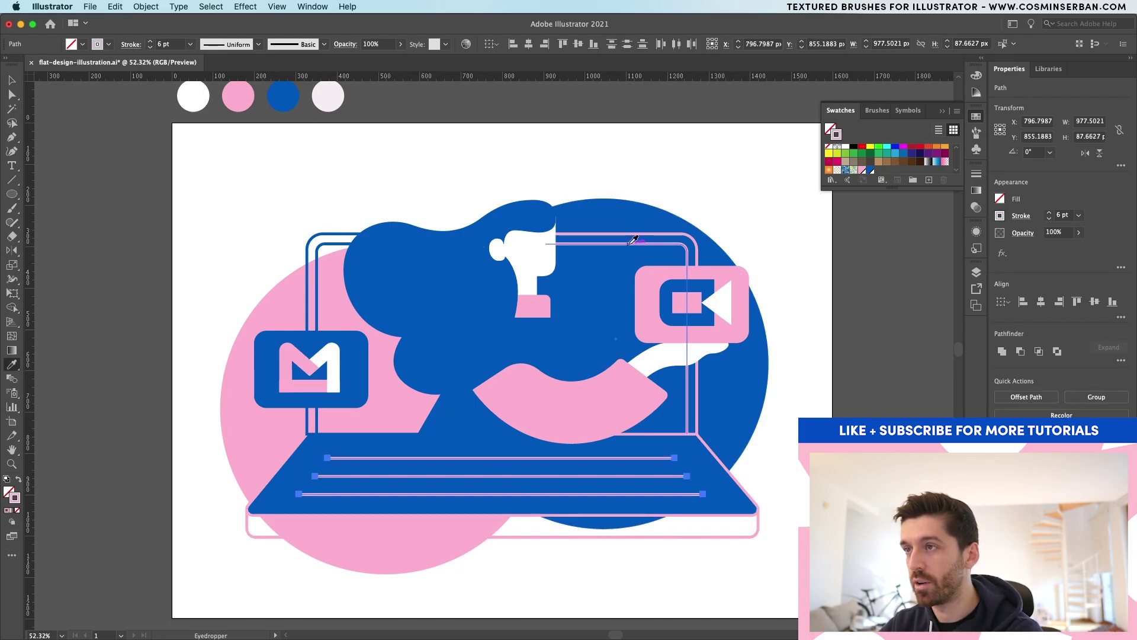
{"action": "key", "text": "v"}
{"action": "left_click", "coordinate": [977, 173]}
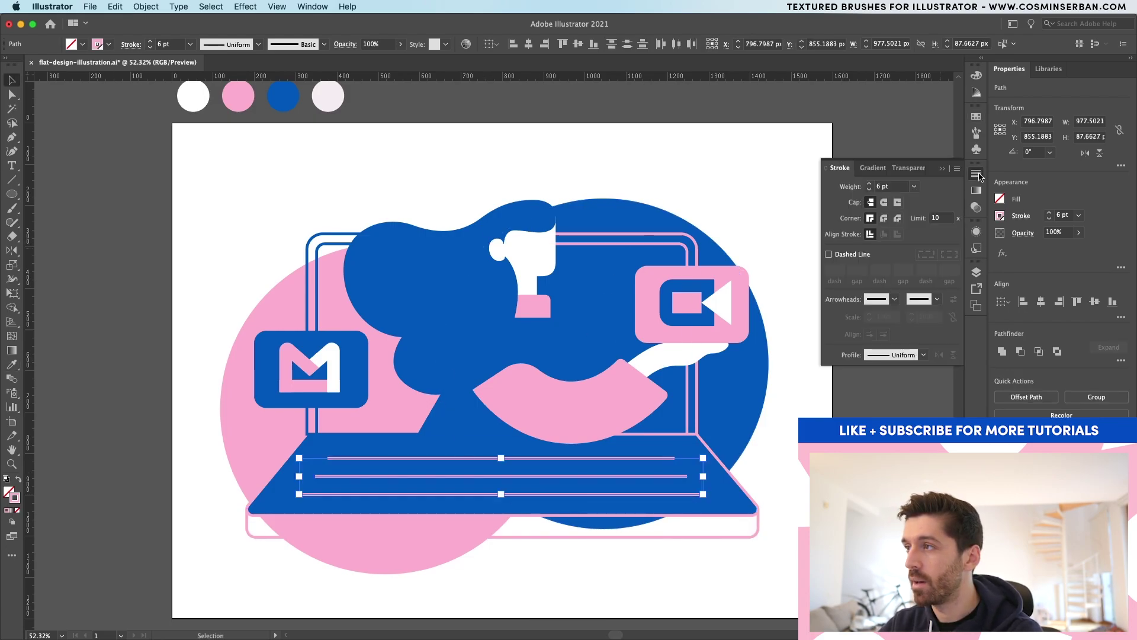
{"action": "left_click", "coordinate": [884, 203]}
{"action": "left_click", "coordinate": [863, 422]}
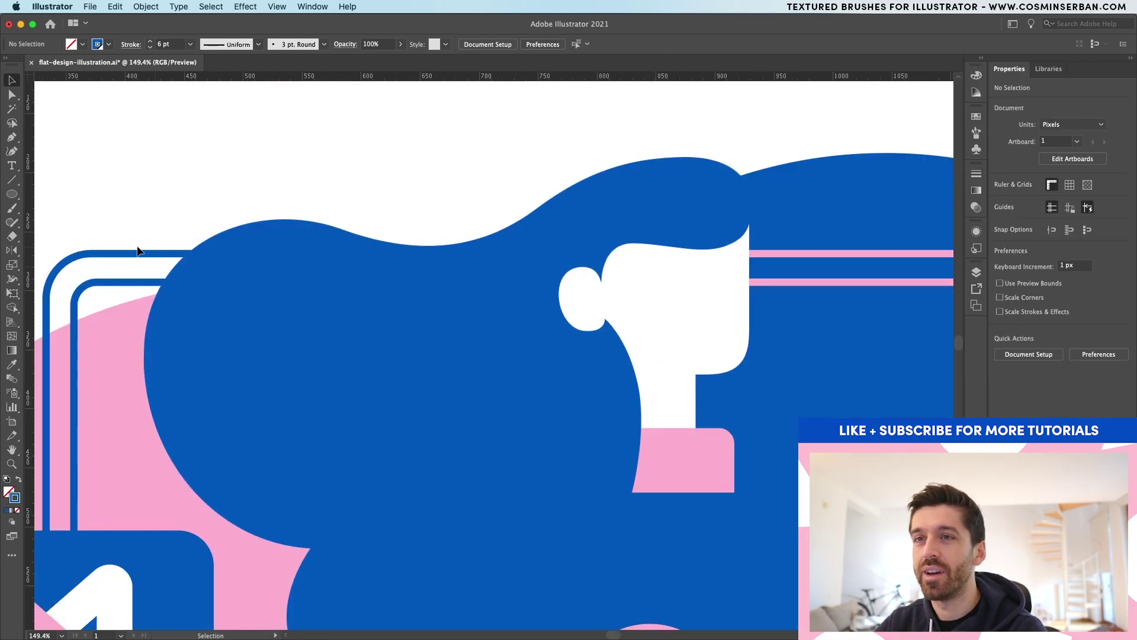
Draw the closed eye curve on the face with a Round Join stroke
{"action": "left_click", "coordinate": [132, 254]}
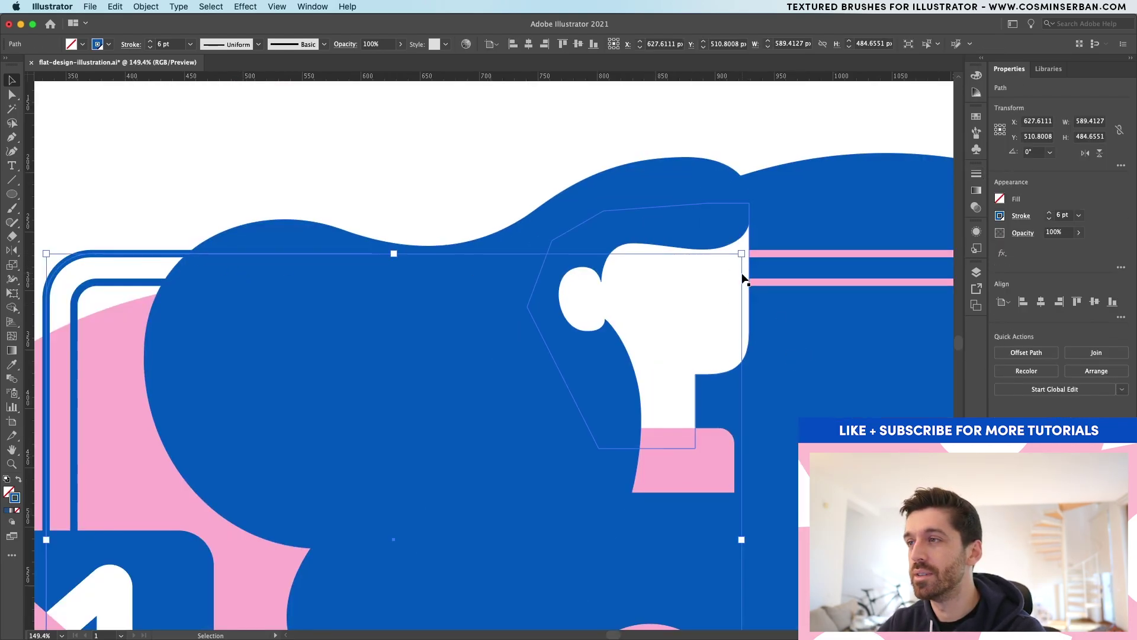
{"action": "scroll", "coordinate": [744, 274], "scroll_direction": "up", "scroll_amount": 5}
{"action": "key", "text": "p"}
{"action": "left_click", "coordinate": [652, 319]}
{"action": "mouse_move", "coordinate": [718, 342]}
{"action": "left_mouse_down"}
{"action": "mouse_move", "coordinate": [609, 367]}
{"action": "mouse_move", "coordinate": [626, 355]}
{"action": "left_mouse_up"}
{"action": "left_click", "coordinate": [977, 174]}
{"action": "left_click", "coordinate": [885, 219]}
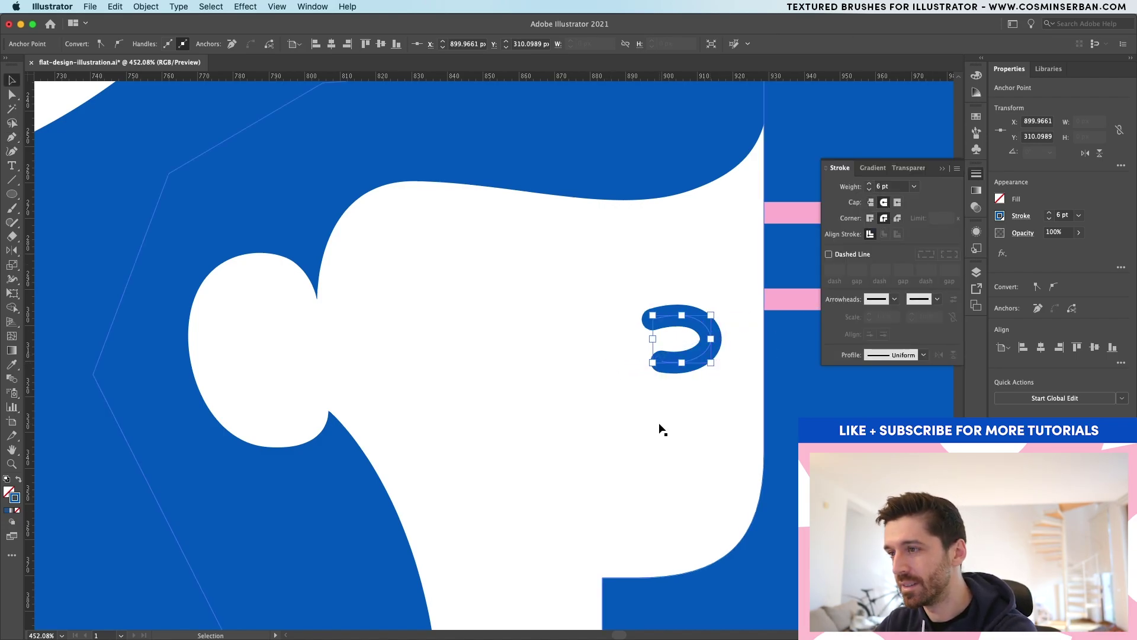
Draw the smile curve below the eye and the ear line inside the ear
{"action": "left_click", "coordinate": [604, 394]}
{"action": "left_click_drag", "start_coordinate": [681, 436], "coordinate": [742, 428]}
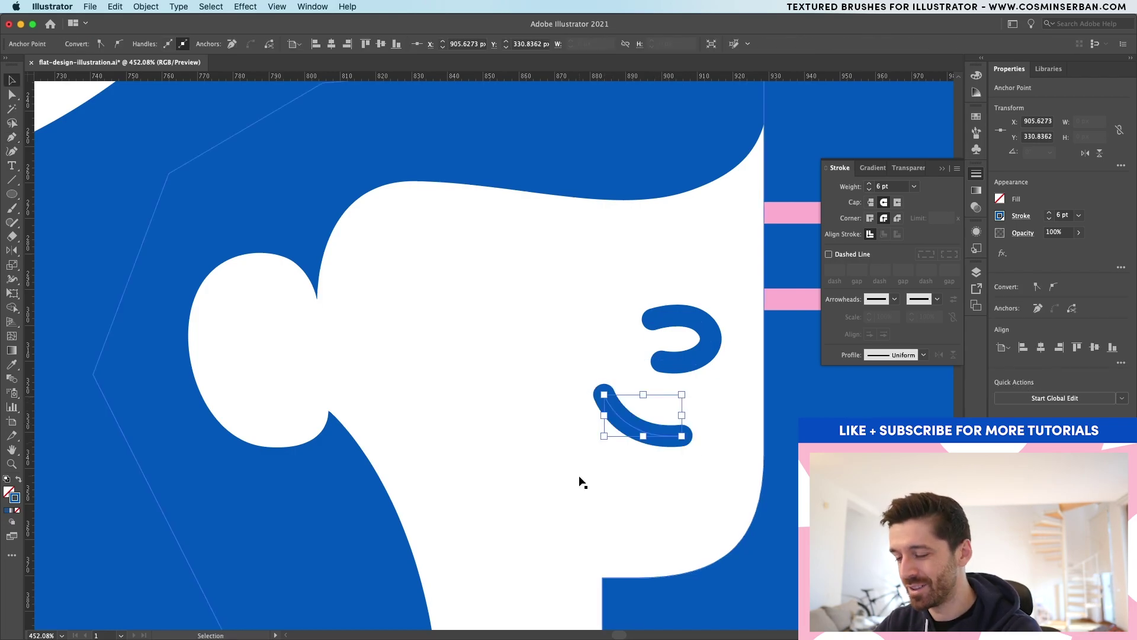
{"action": "left_click", "coordinate": [304, 333]}
{"action": "left_click_drag", "start_coordinate": [268, 296], "coordinate": [239, 285]}
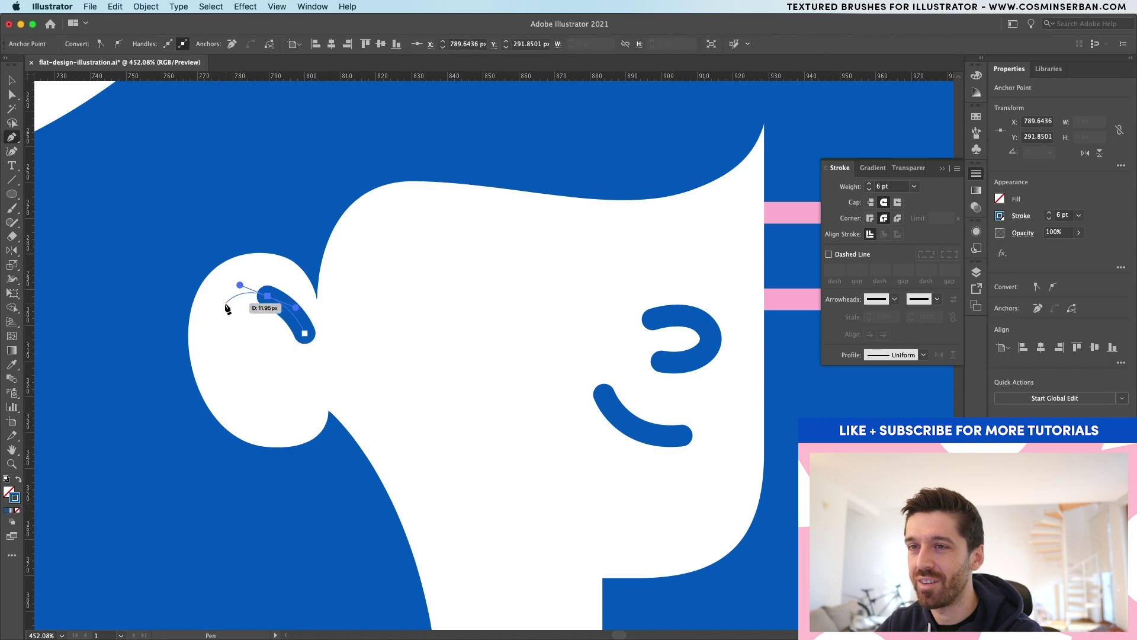
{"action": "scroll", "coordinate": [228, 309], "scroll_direction": "down", "scroll_amount": 10}
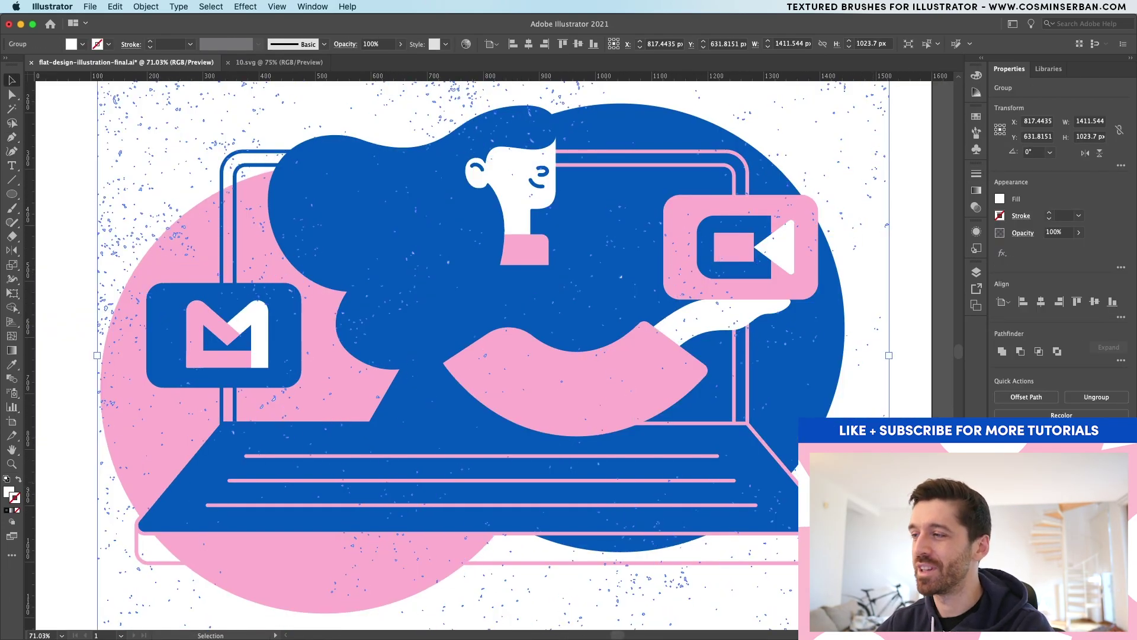
Deselect the speckle texture so the white grain shows over the blue shapes
{"action": "key", "text": "super+shift+a"}
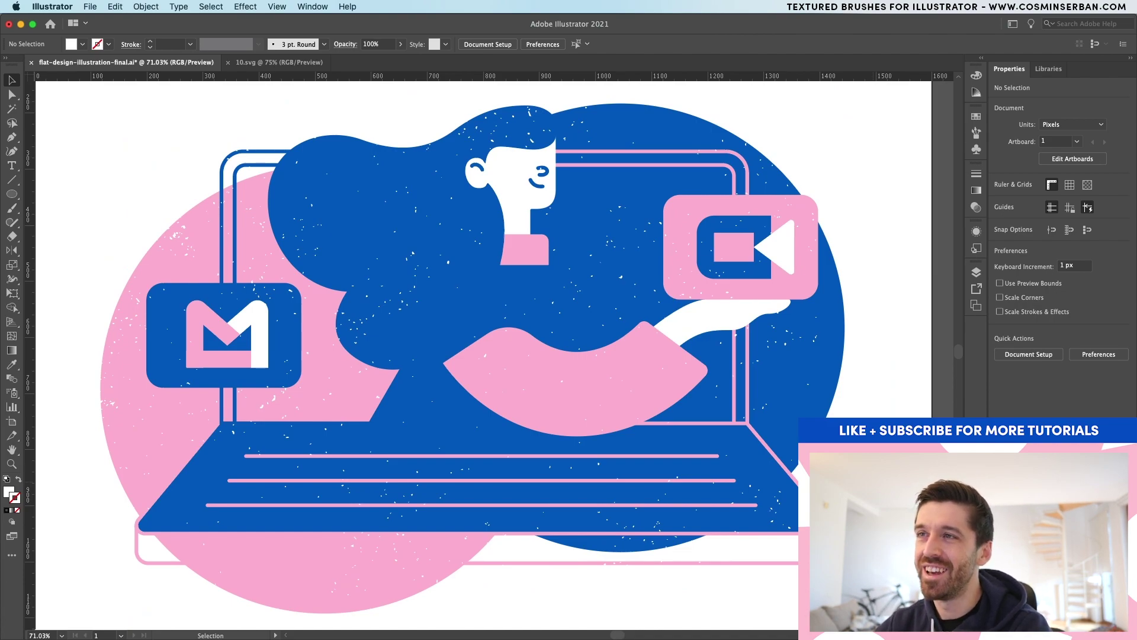